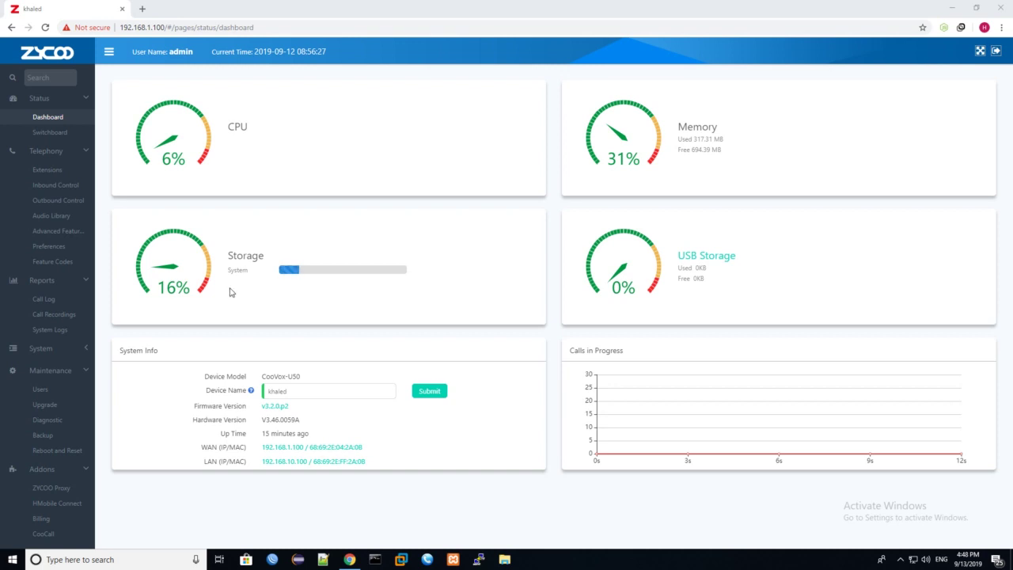
Step: Collapse the other sidebar sections, expand System and open Network to show the WAN and LAN profiles
click(73, 151)
click(67, 173)
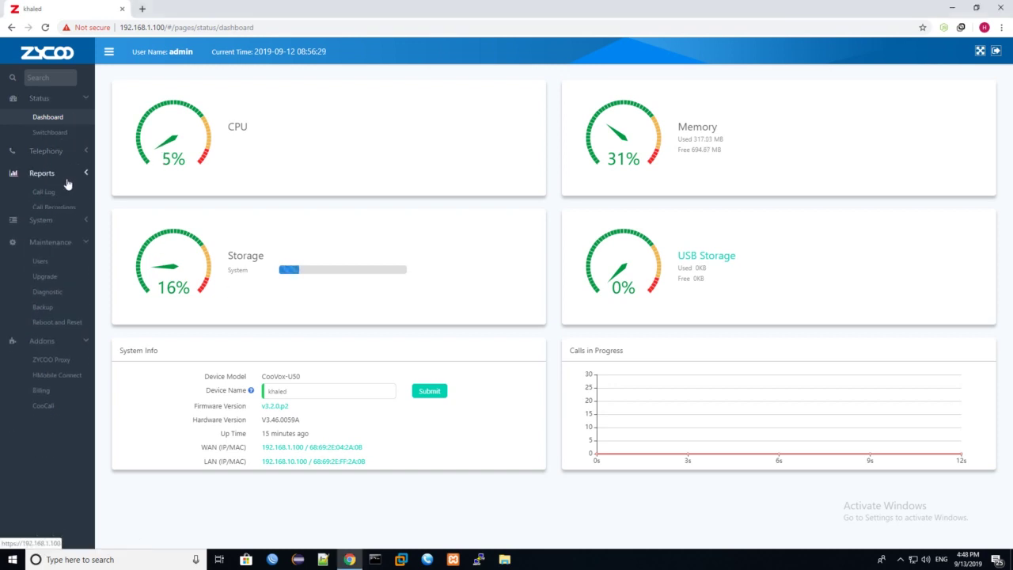
click(74, 219)
click(69, 240)
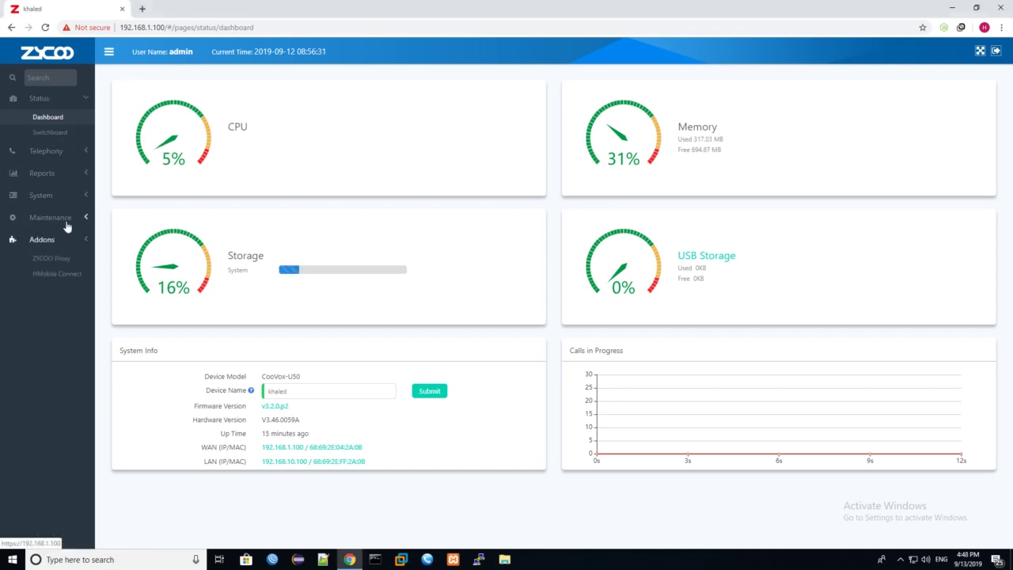
click(63, 195)
click(87, 100)
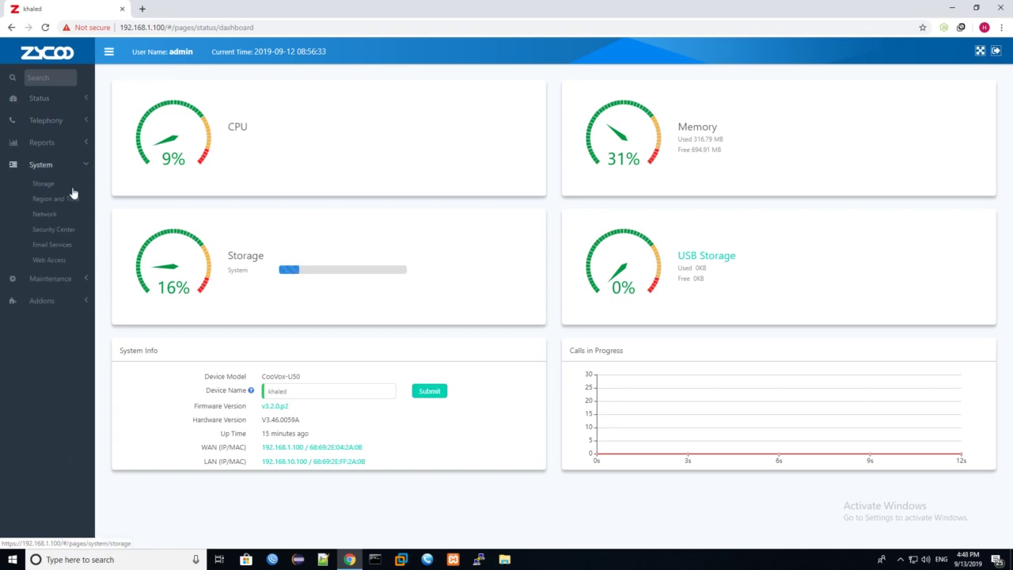
click(59, 215)
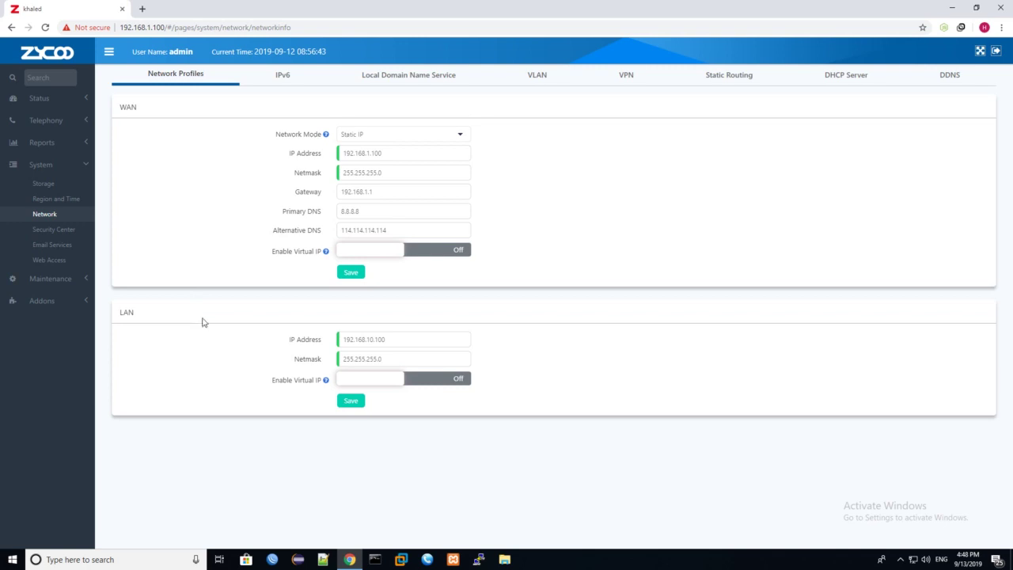
Step: Set WAN IP 192.168.11.254 and gateway 192.168.11.1, save, and confirm the network restart
click(411, 149)
drag(411, 148, 243, 155)
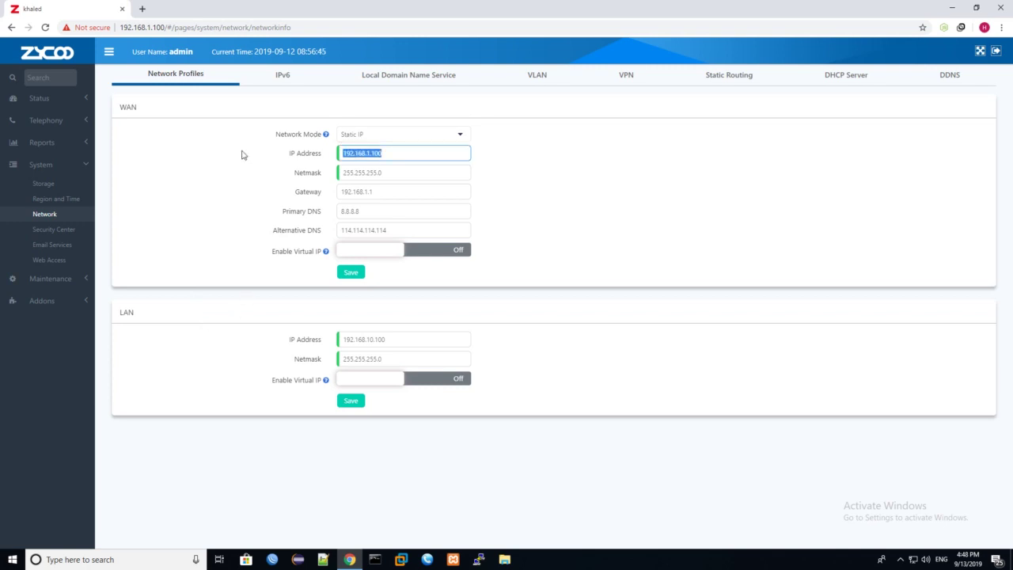
text(192.168)
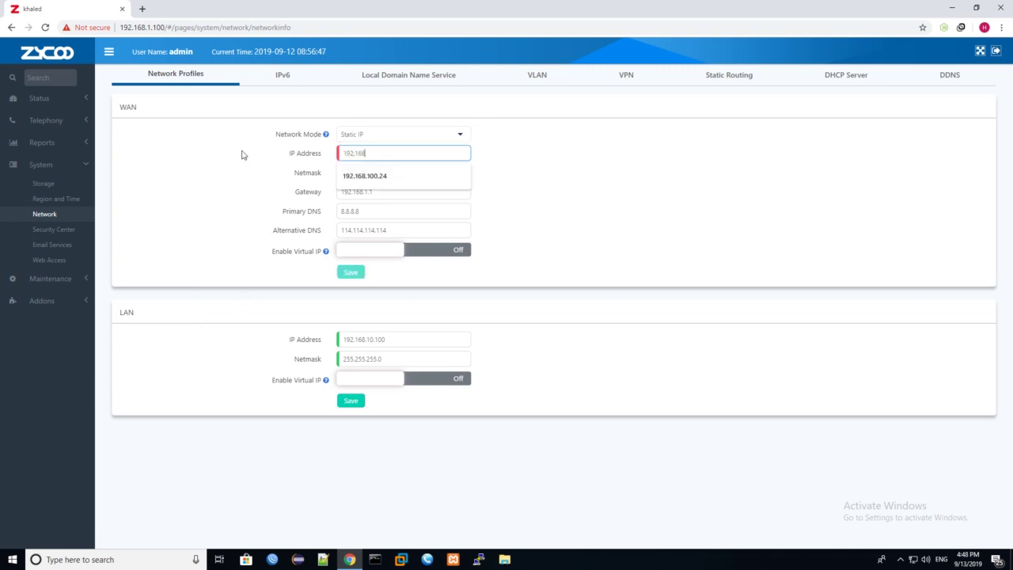
text(.11)
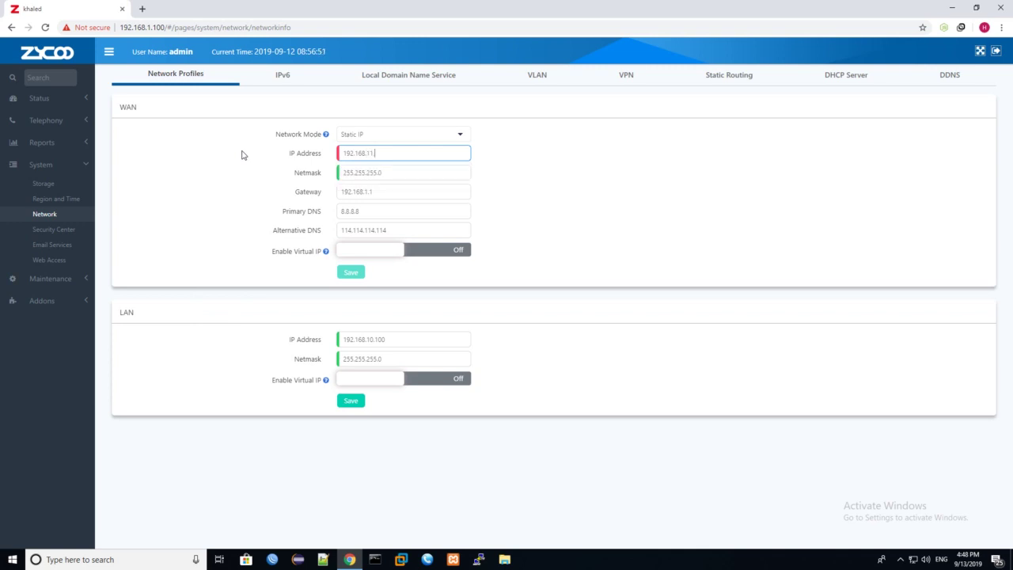
text(.253)
text(4)
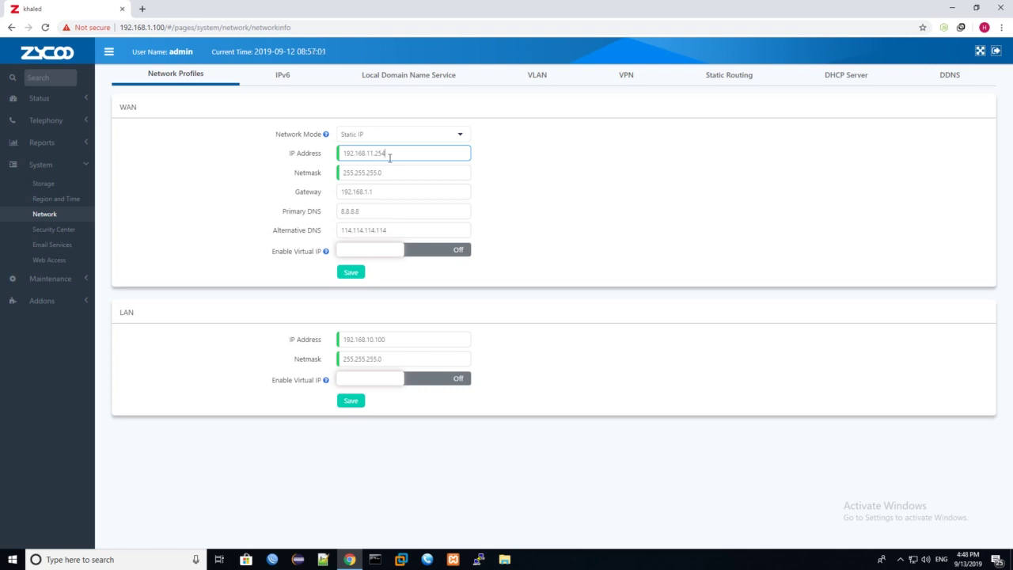
drag(390, 157, 325, 157)
click(384, 189)
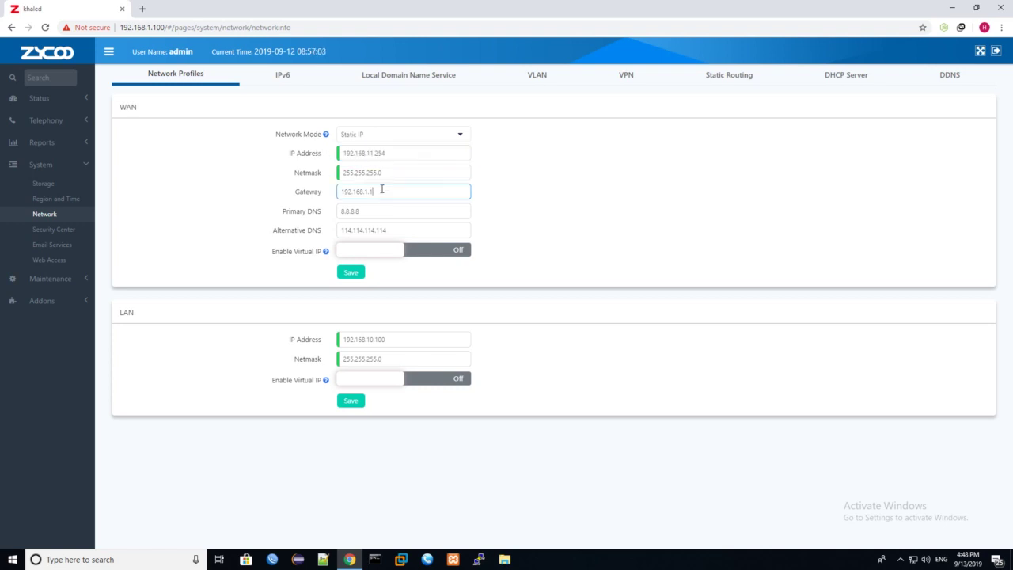
click(406, 211)
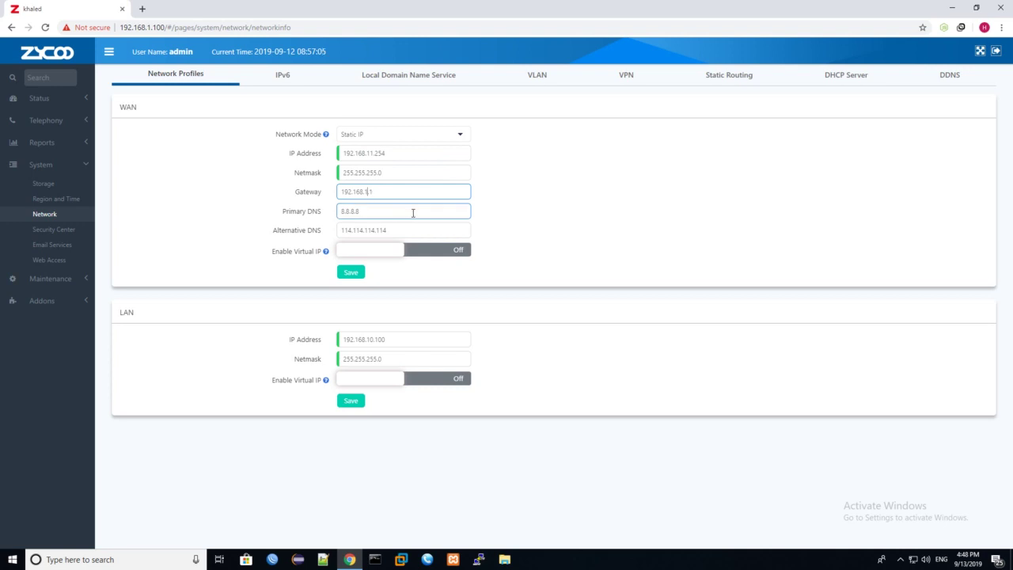
double_click(420, 212)
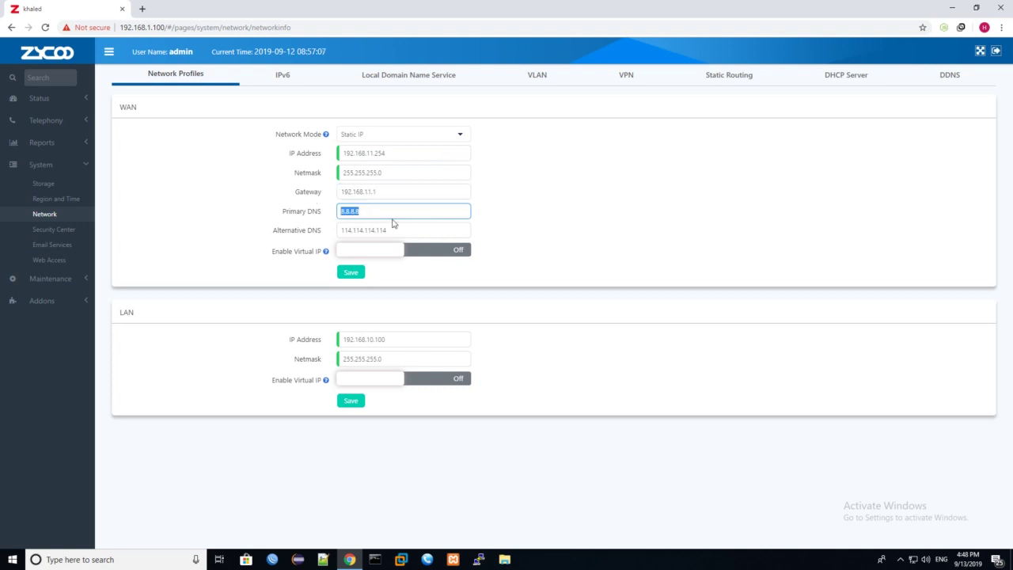
drag(393, 230, 319, 229)
double_click(436, 211)
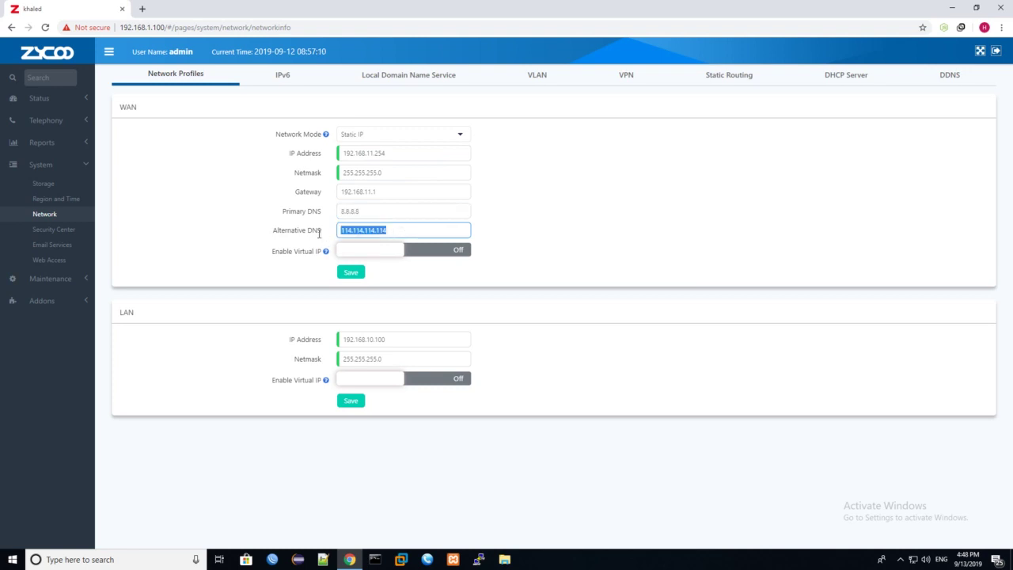
click(355, 274)
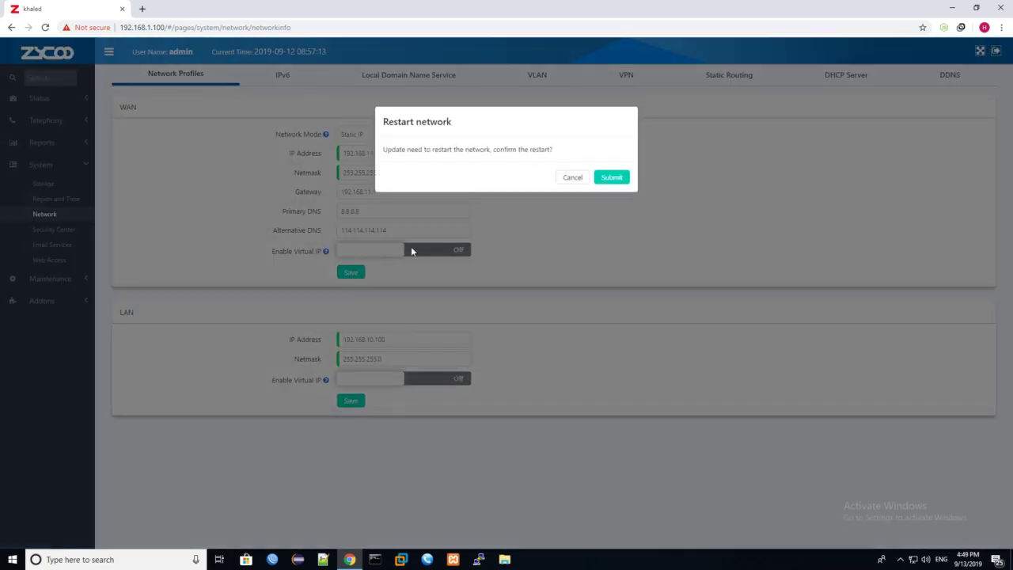
click(610, 177)
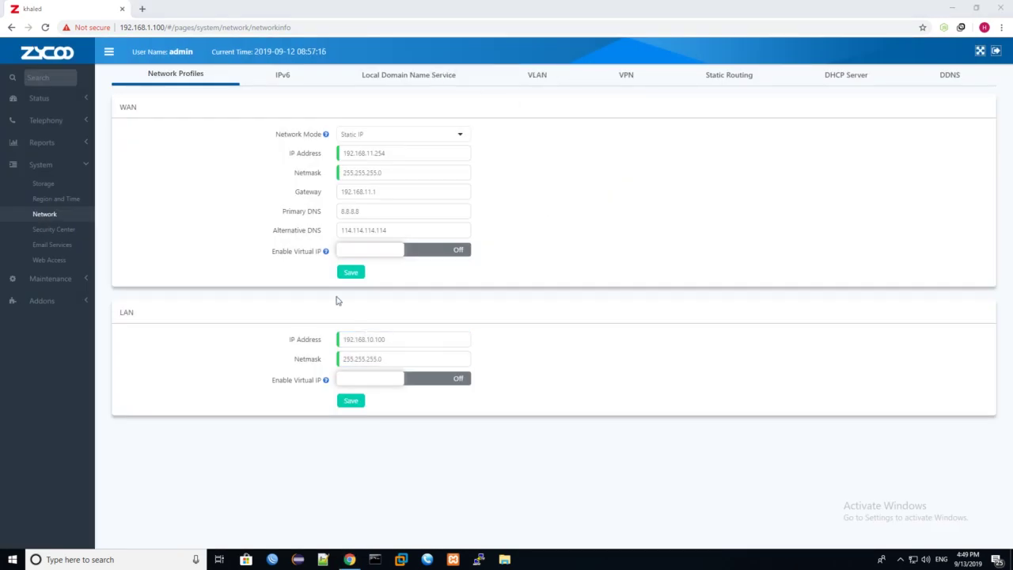
click(141, 10)
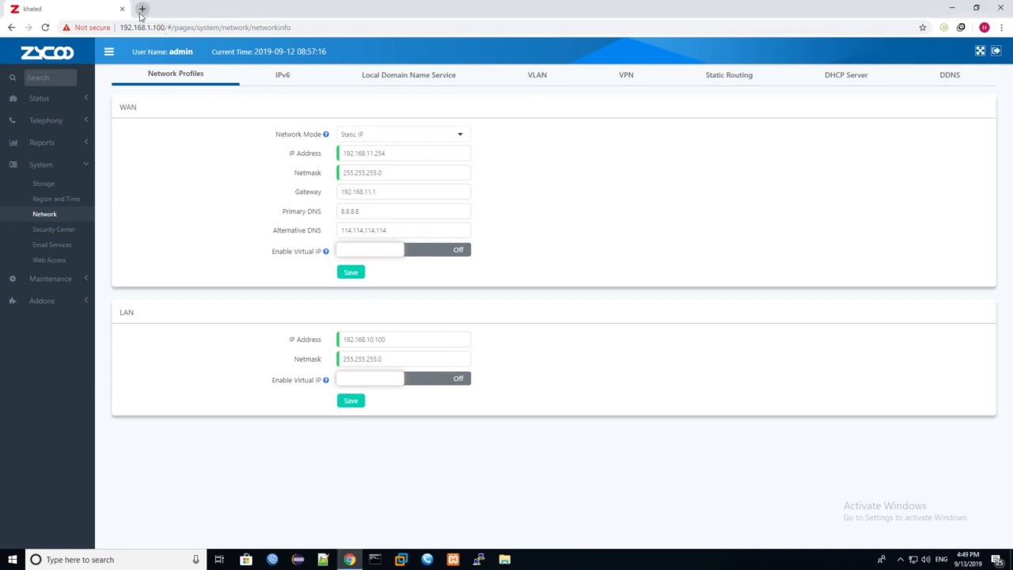
click(122, 10)
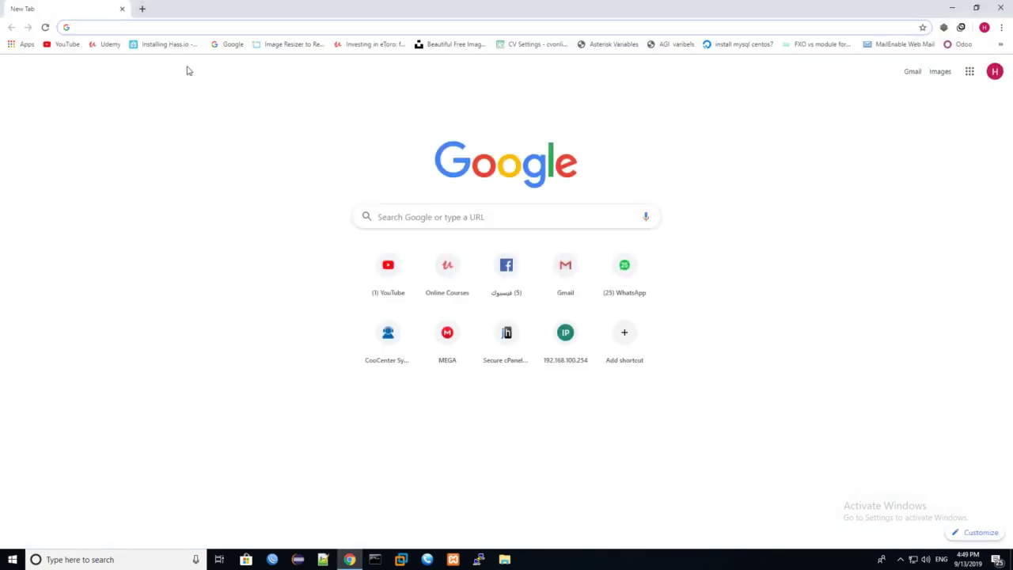
text(192.168)
key(ctrl+a)
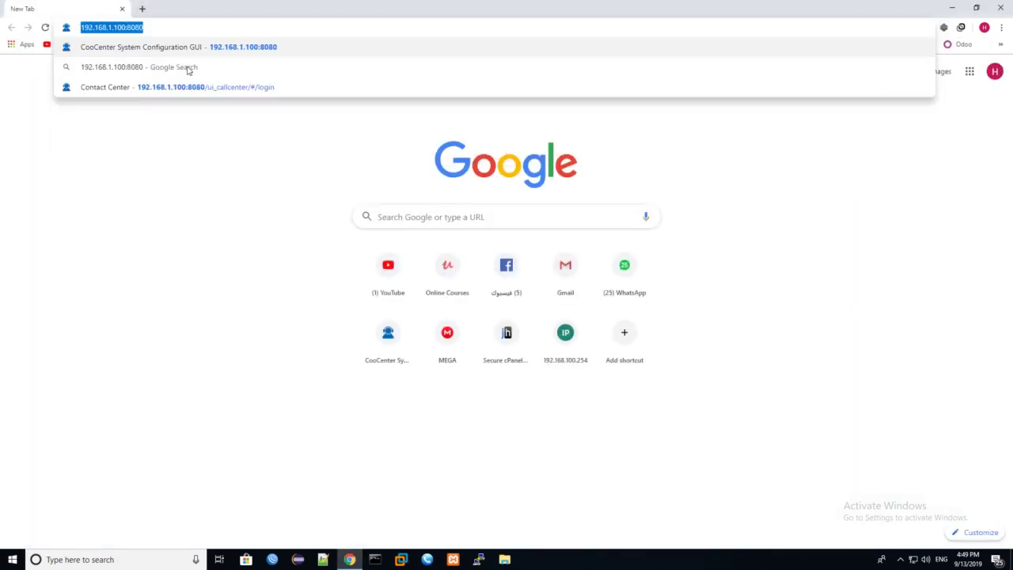
text(http)
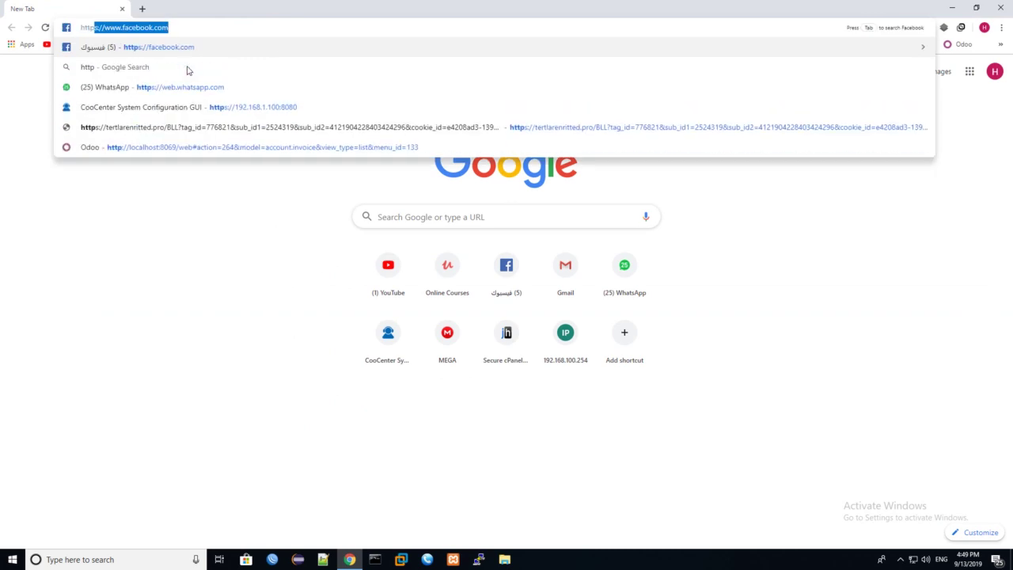
text(s://)
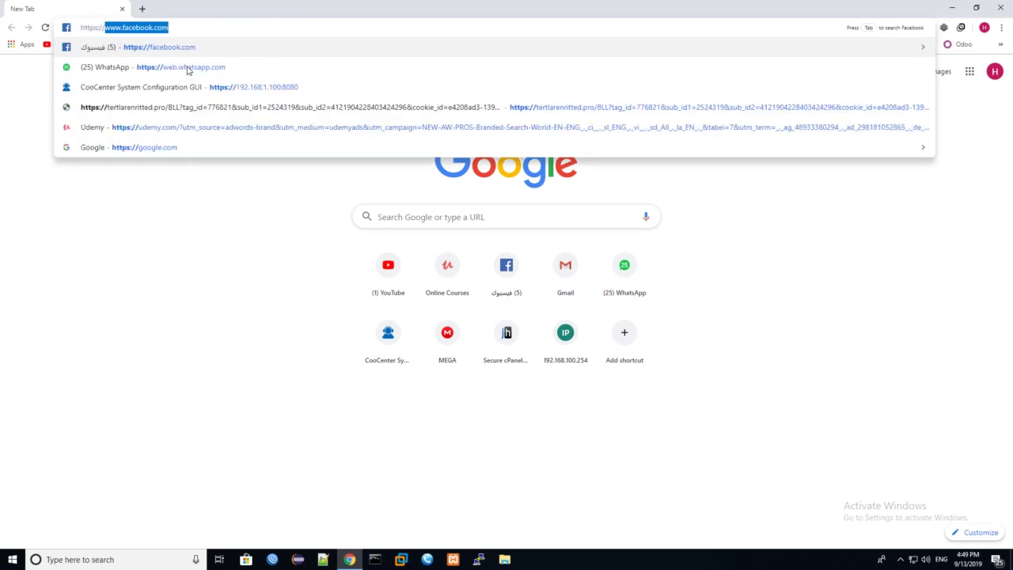
text(192.168.11.254)
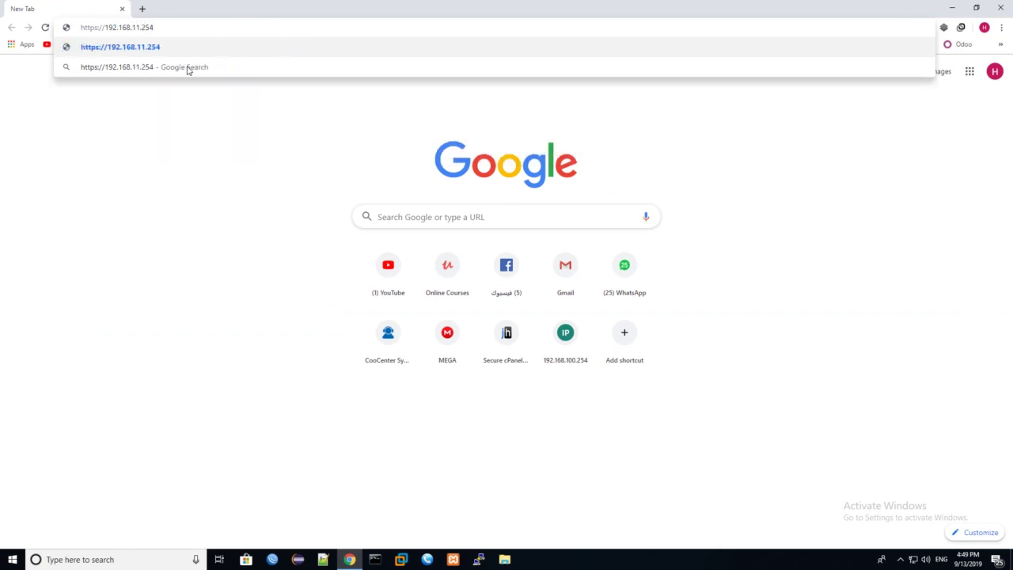
key(Return)
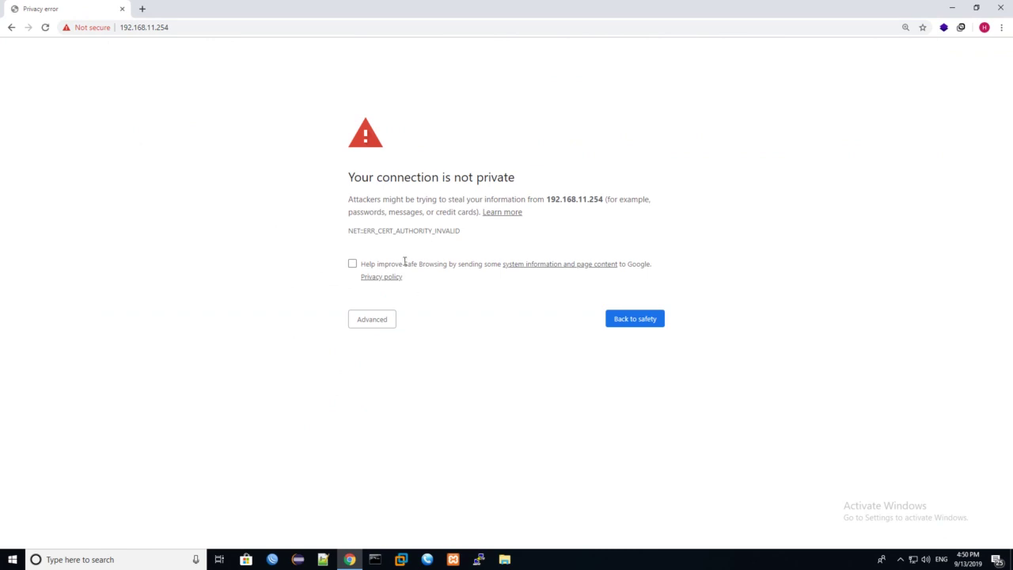
click(388, 325)
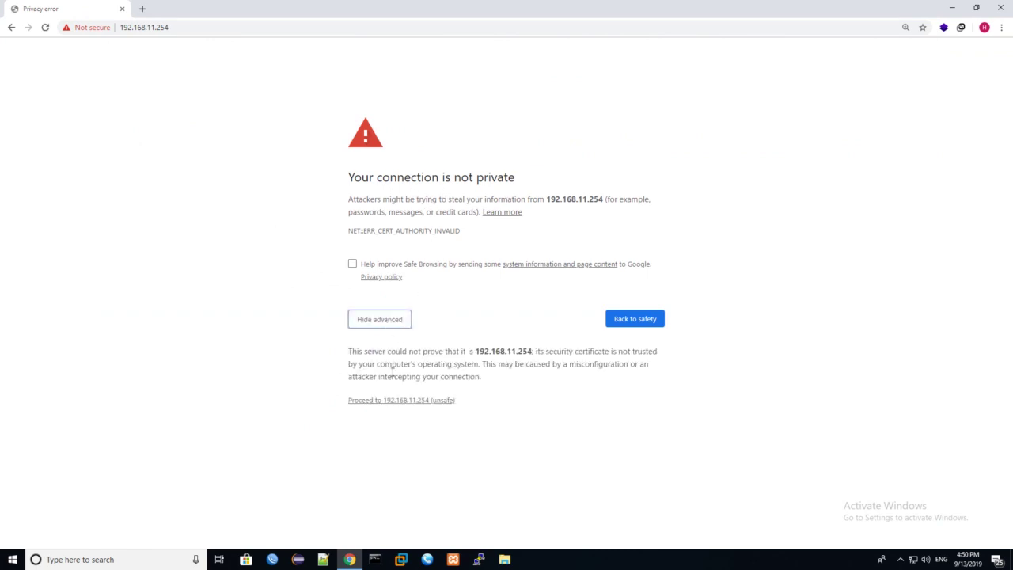
click(399, 402)
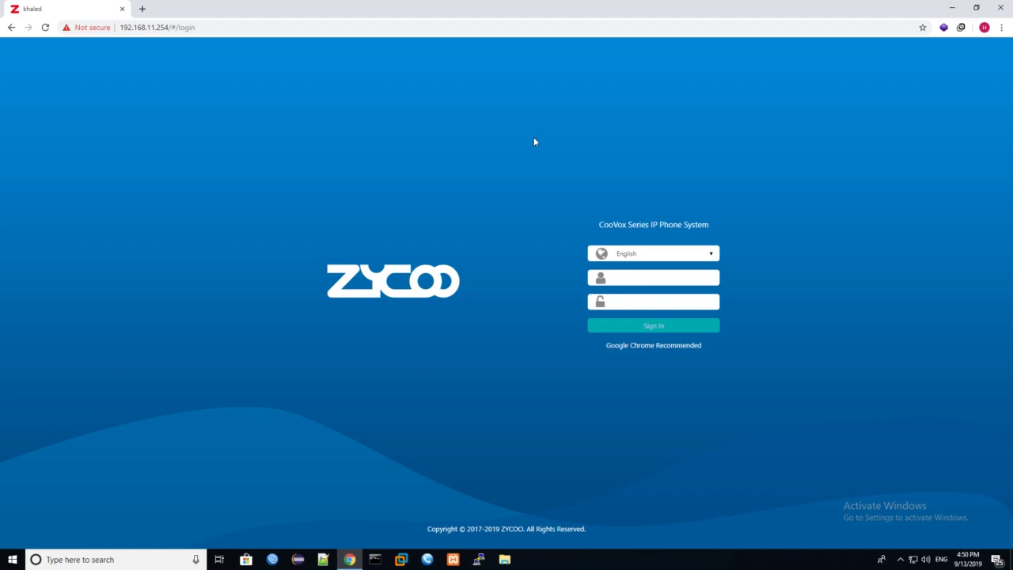
Step: Search the web for Asterisk in a new tab and open the official asterisk.org site
click(141, 10)
text(asteisk)
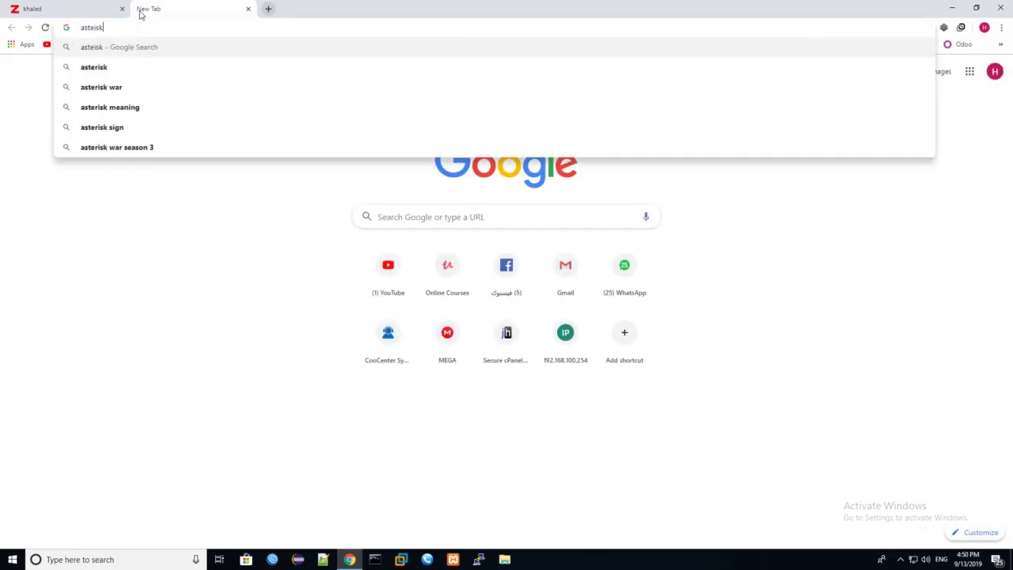
key(Return)
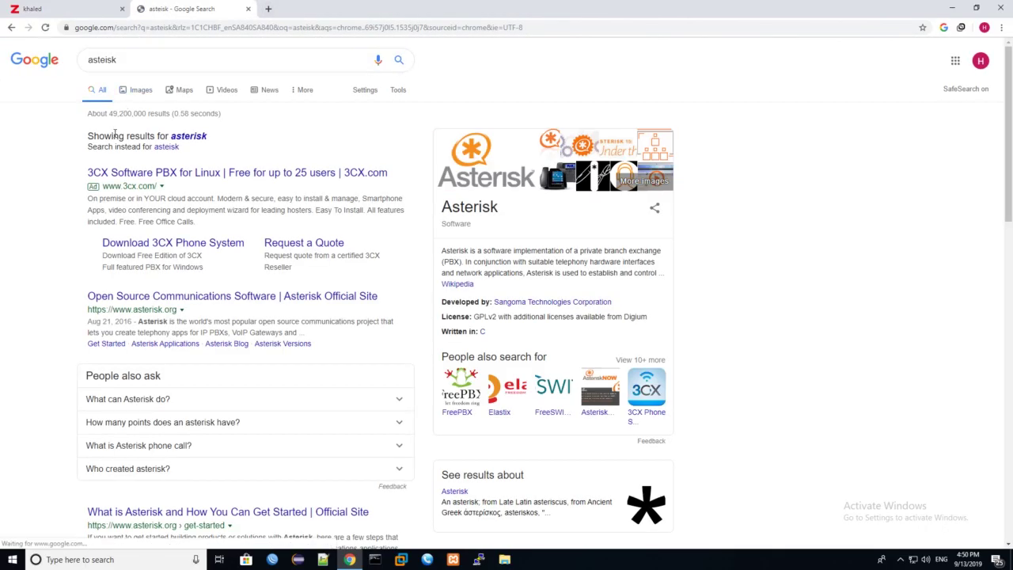
click(171, 304)
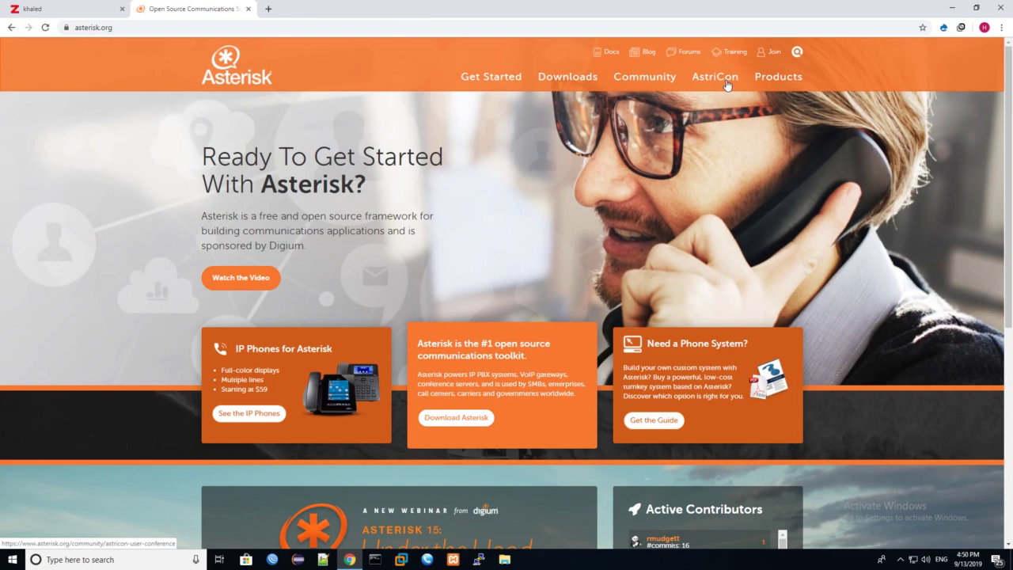
Step: Browse the asterisk.org homepage, then open Products to view IP PBX, VoIP Gateway and other categories
scroll(640, 277, down, 2)
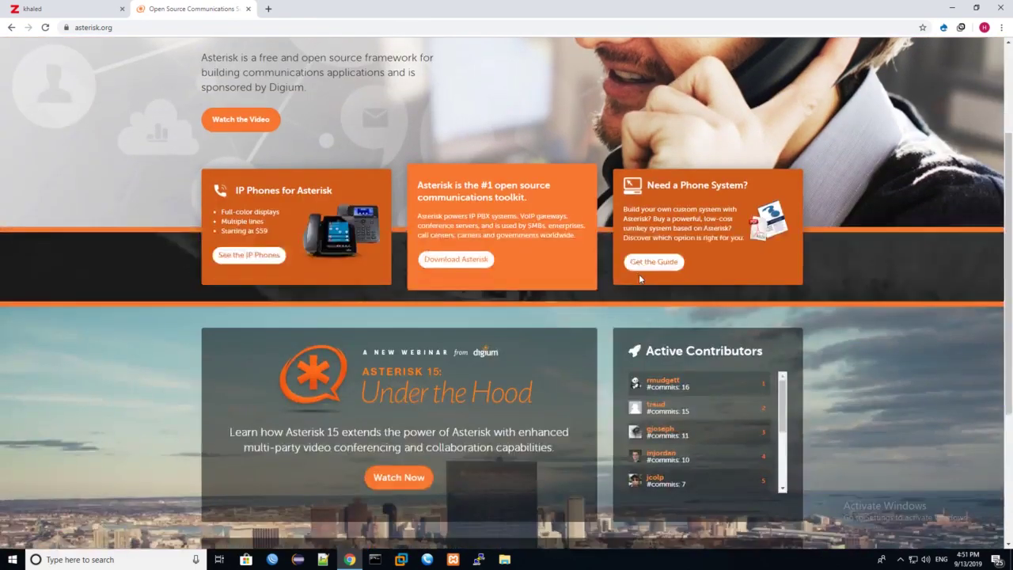
scroll(639, 279, down, 2)
scroll(640, 277, up, 3)
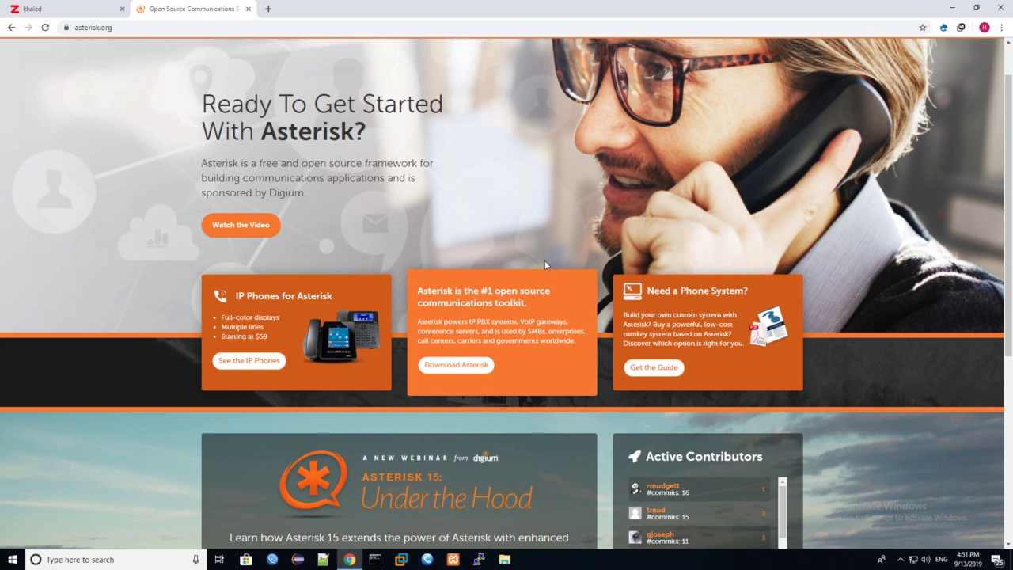
scroll(545, 264, up, 1)
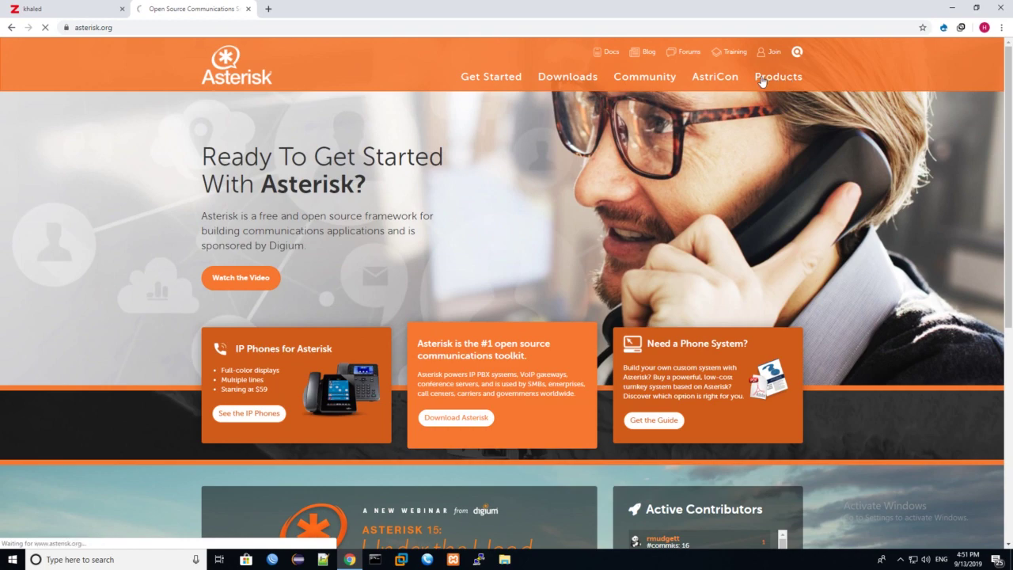
click(789, 79)
scroll(518, 251, down, 7)
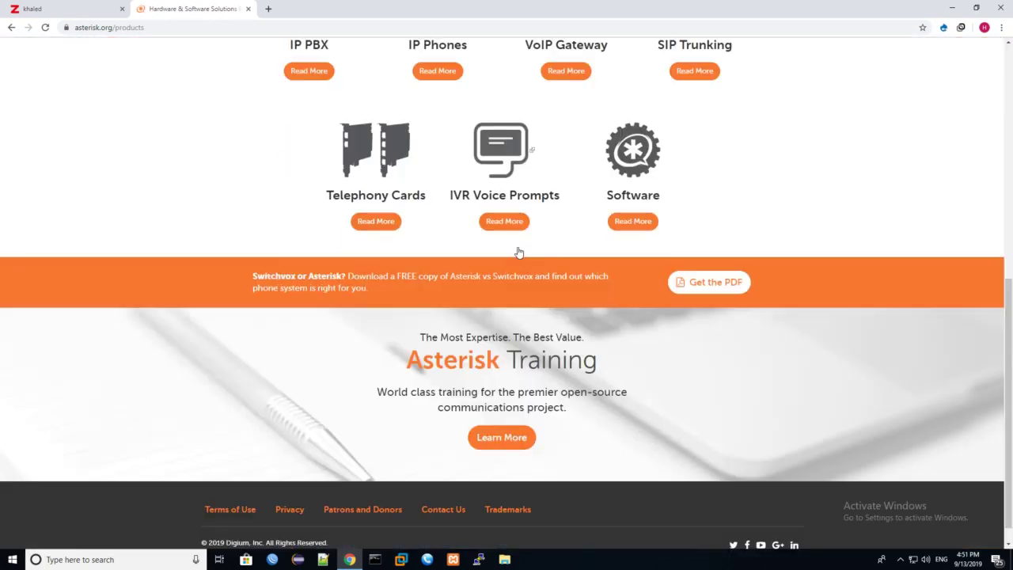
scroll(505, 251, up, 7)
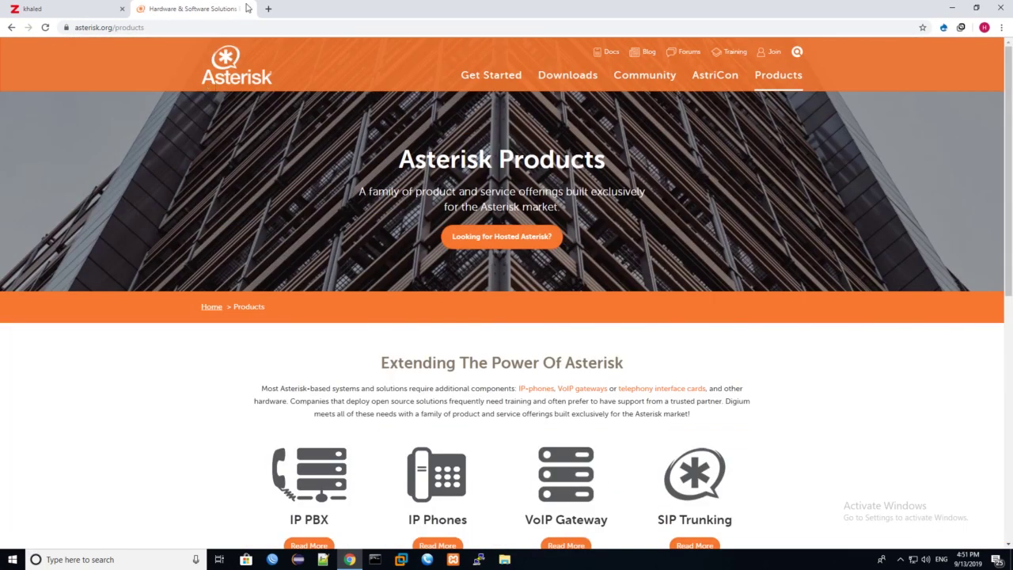
Step: Close the asterisk.org tab and sign in to the PBX with the administrator username and password
click(247, 8)
text(admin)
key(Tab)
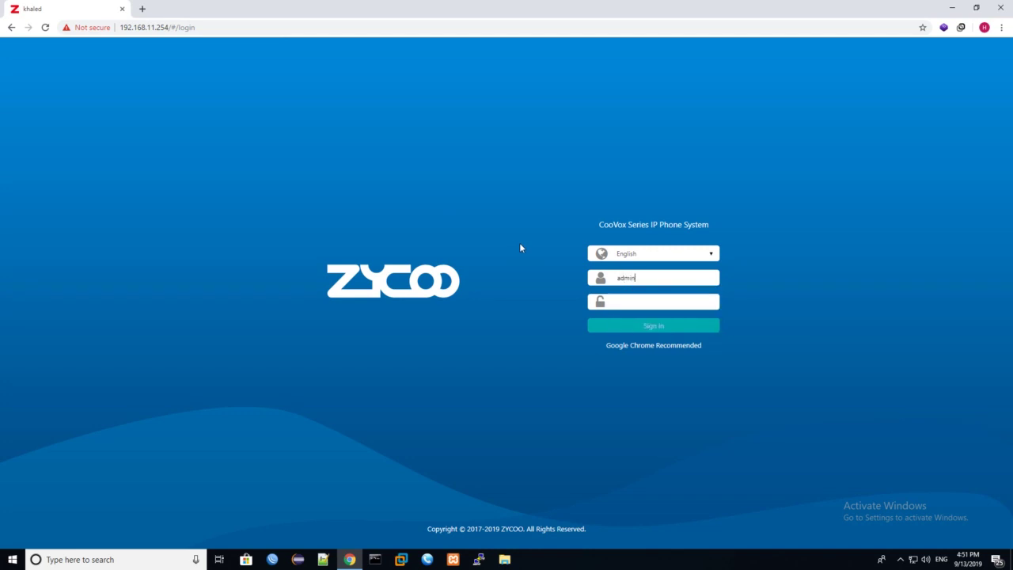
text(admin)
key(Return)
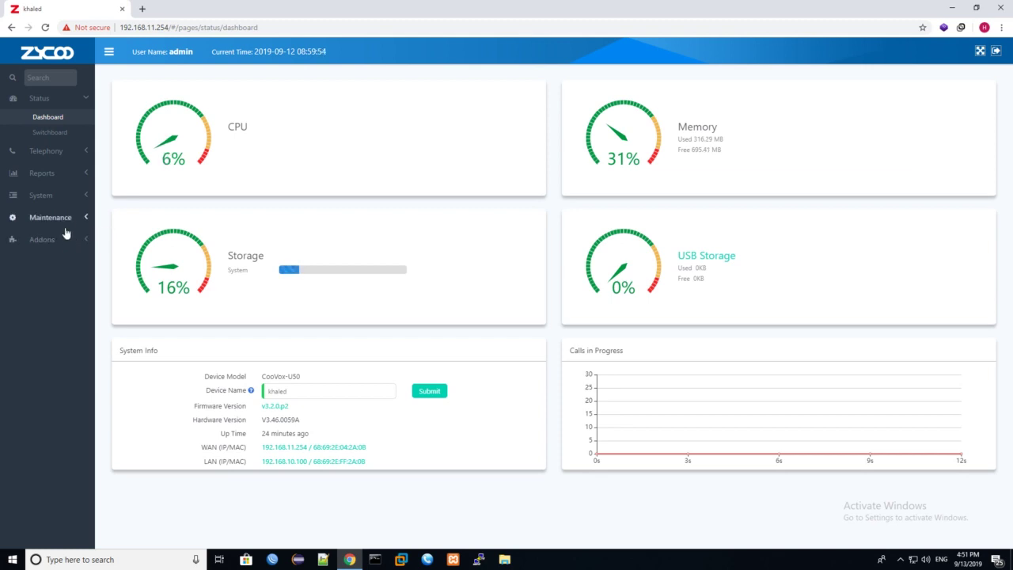
Step: In Maintenance > Users, enter the old password, the new password and its retyped confirmation
click(65, 221)
click(38, 238)
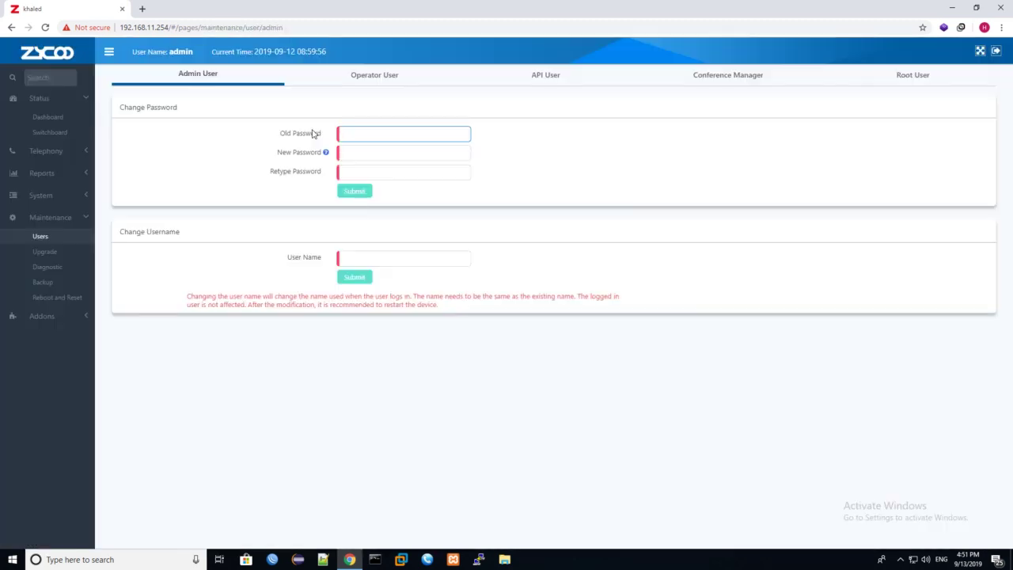
text(admin)
key(Tab)
text(123456)
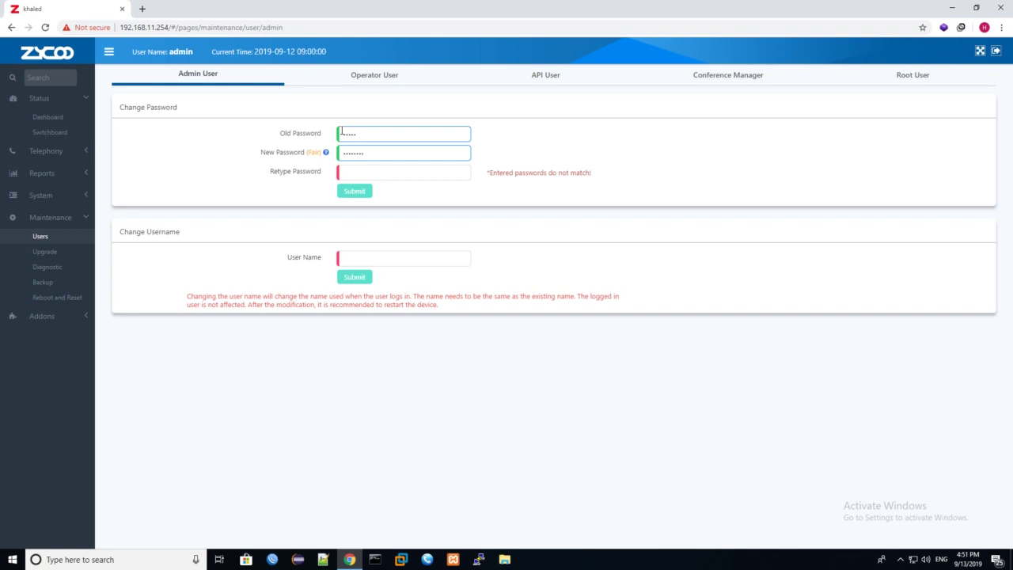
key(Tab)
text(12345678)
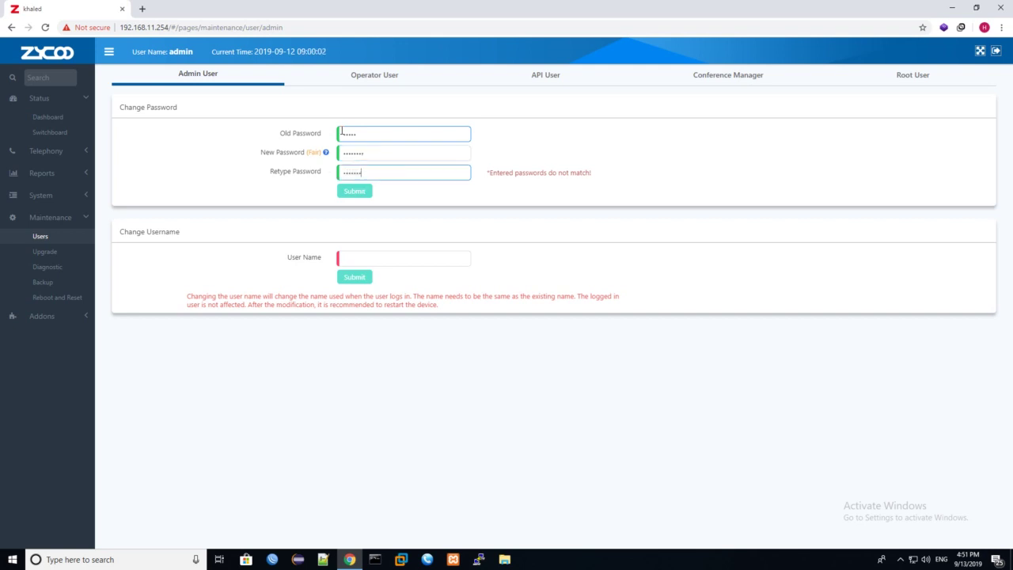
Step: Submit the administrator password change, then open Telephony > Extensions
click(342, 133)
click(383, 151)
drag(365, 172, 308, 175)
click(350, 192)
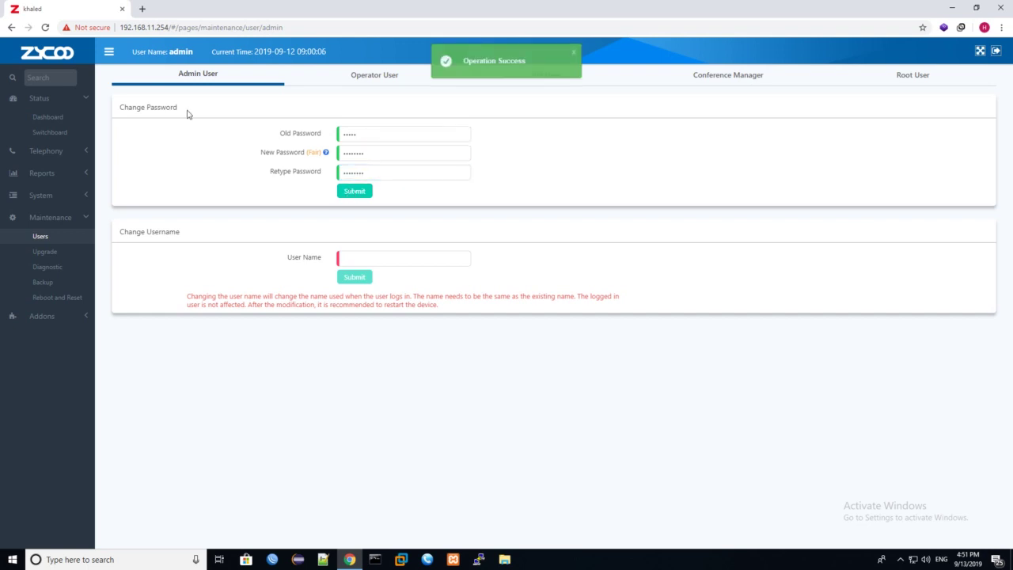
click(66, 153)
click(56, 169)
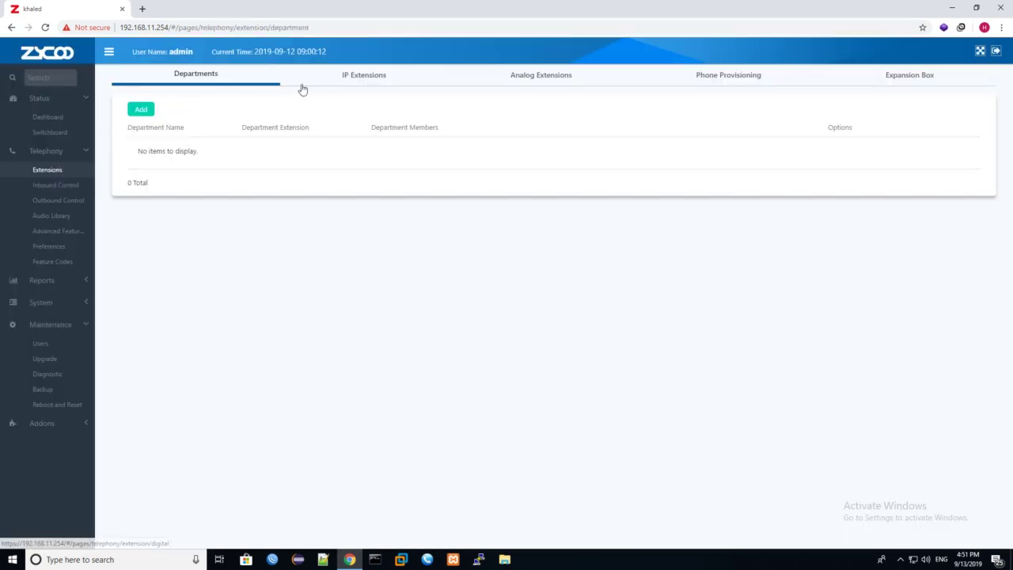
Step: On IP Extensions, try adding extension 1000, hit the out-of-range error, and close the form
click(375, 76)
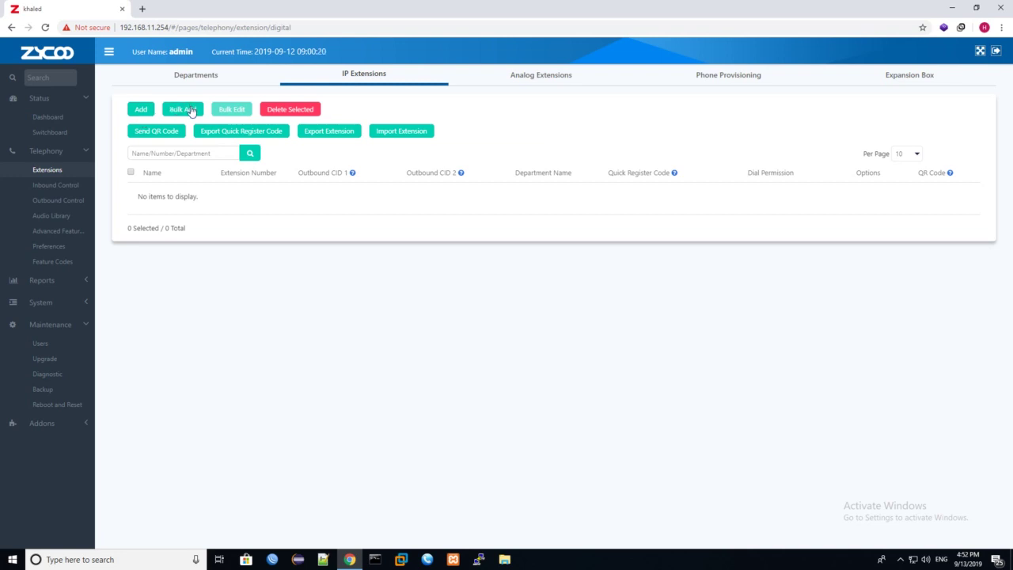
click(190, 111)
click(140, 110)
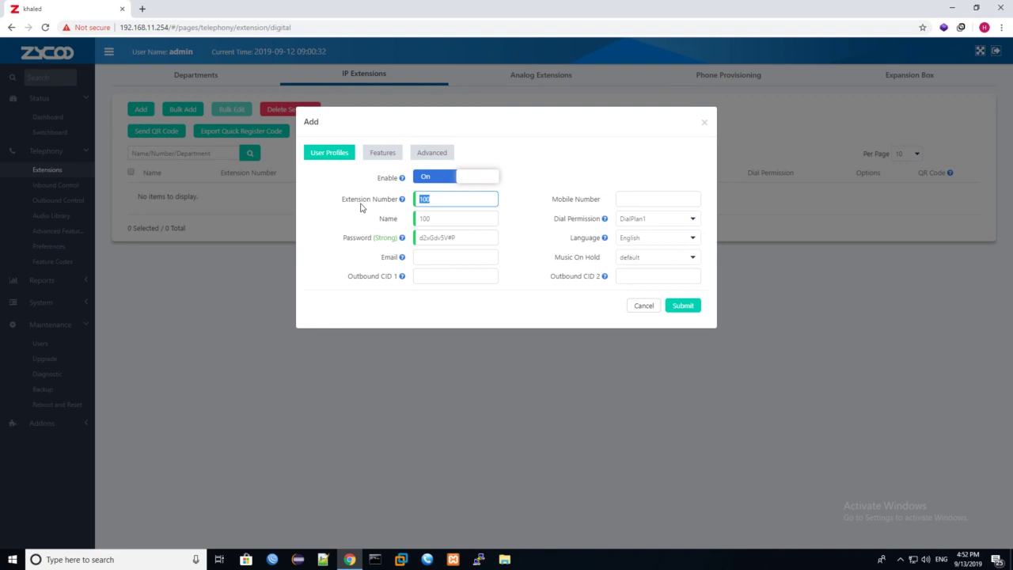
text(101)
key(BackSpace)
key(BackSpace)
key(BackSpace)
text(1000)
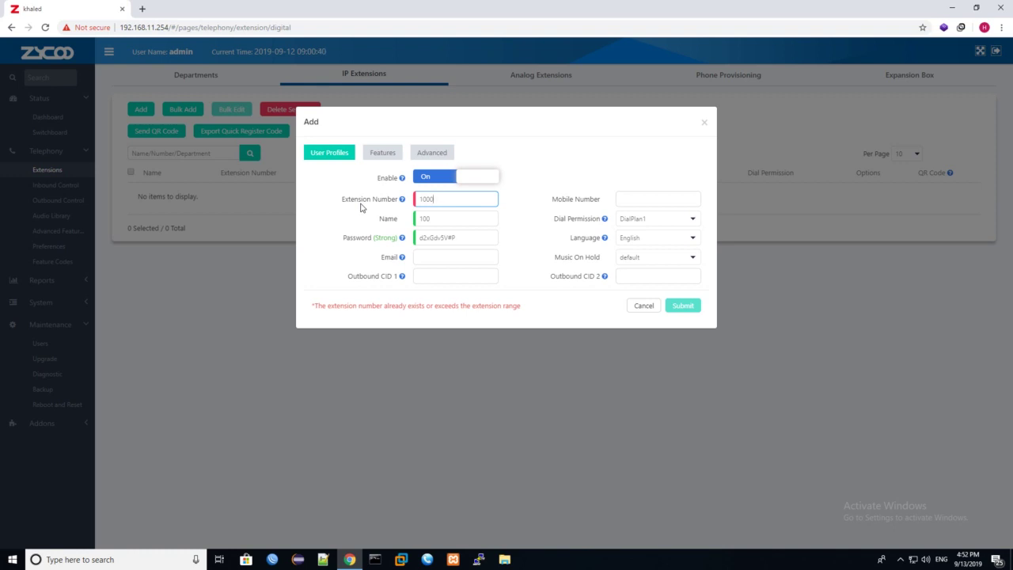
click(702, 126)
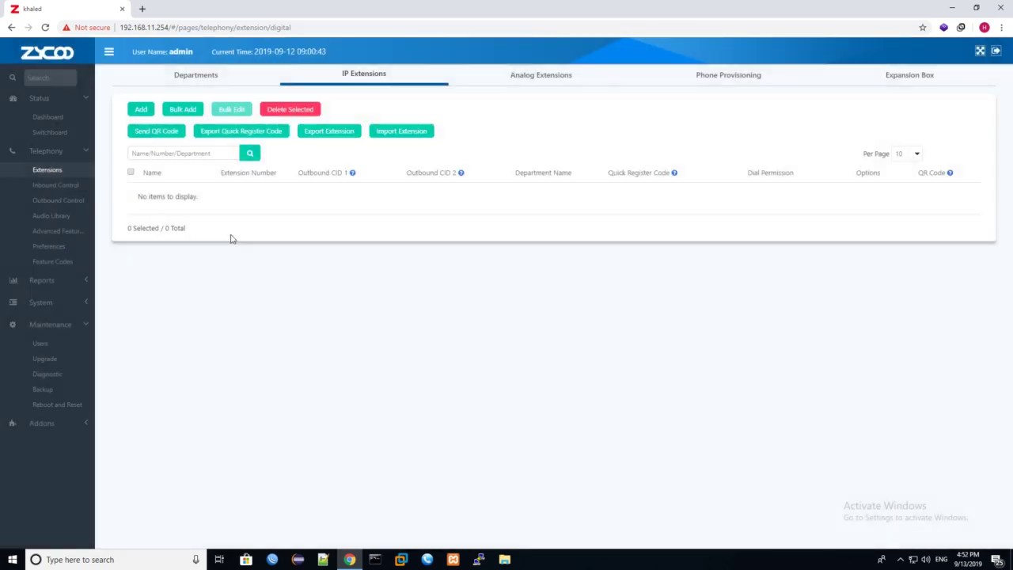
Step: In Telephony > Preferences, change User Extension Number Range from 100–899 to 1000–2000
click(61, 252)
scroll(169, 296, down, 5)
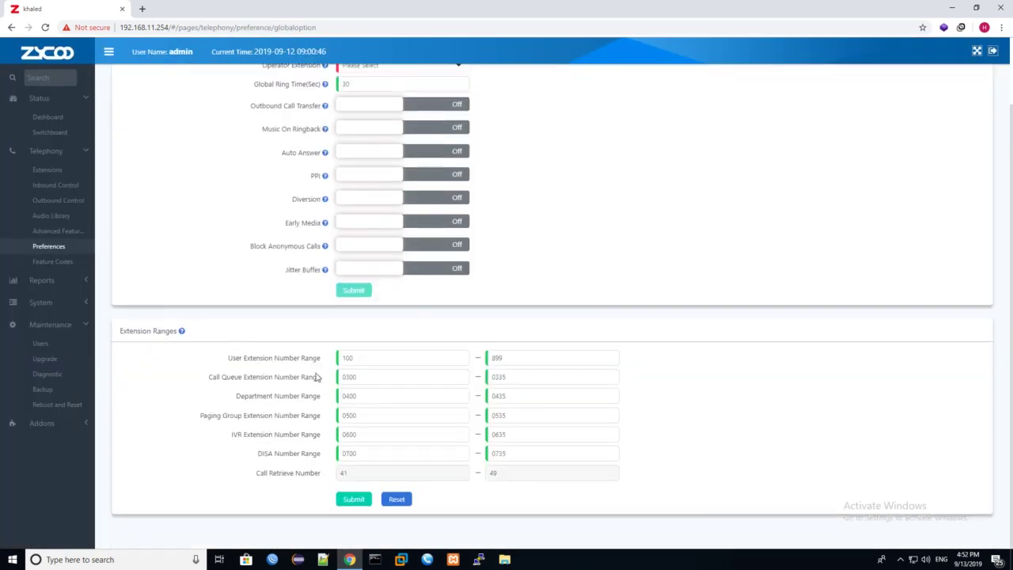
drag(380, 363, 302, 363)
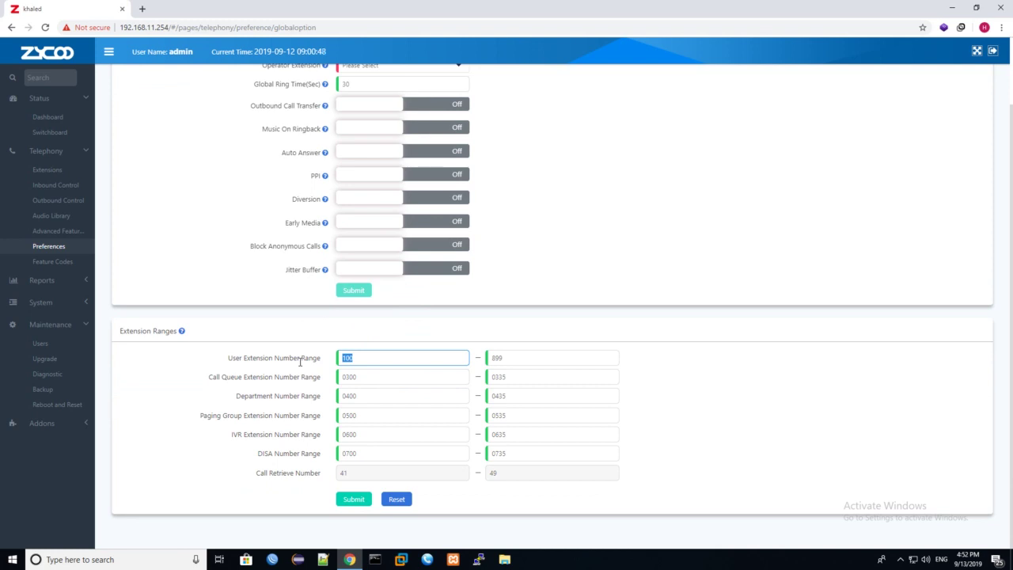
click(494, 357)
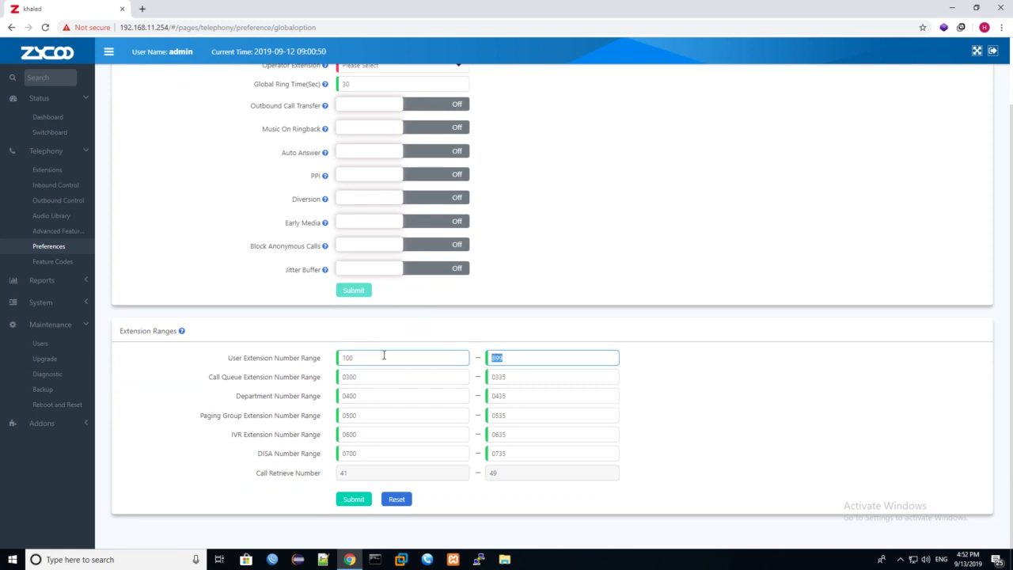
drag(385, 357, 310, 357)
text(1000)
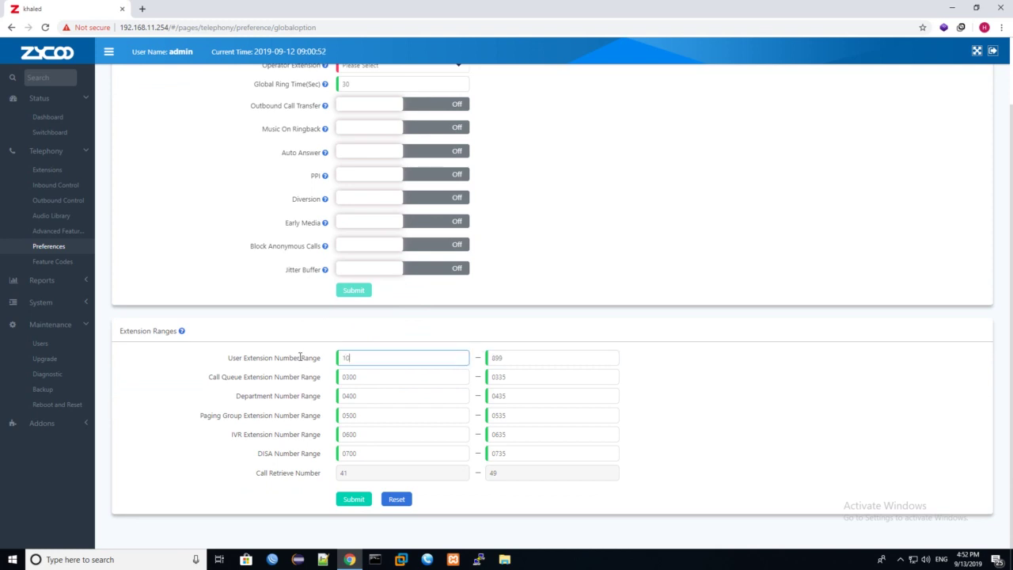
click(529, 361)
key(BackSpace)
key(BackSpace)
key(BackSpace)
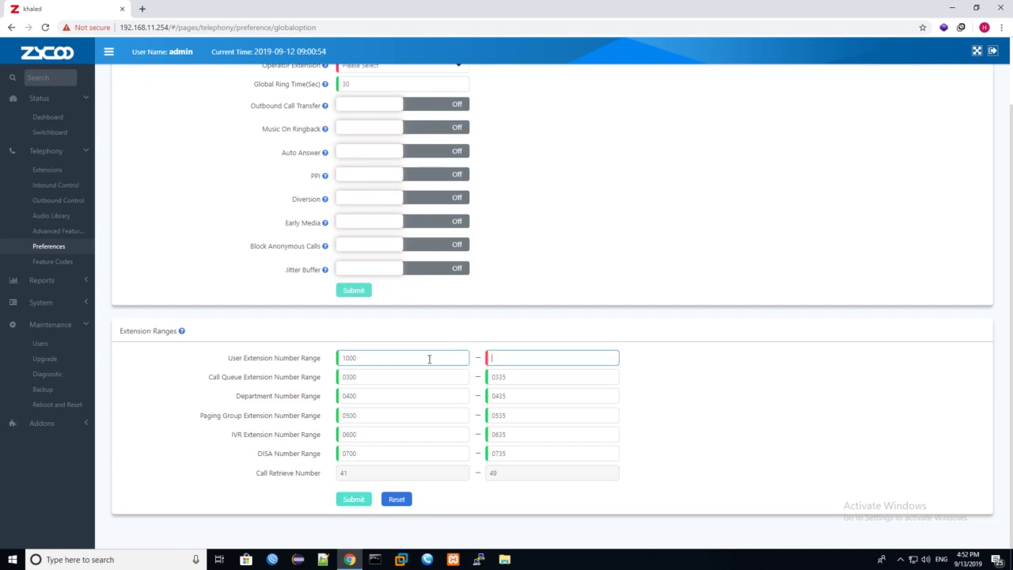
text(2000)
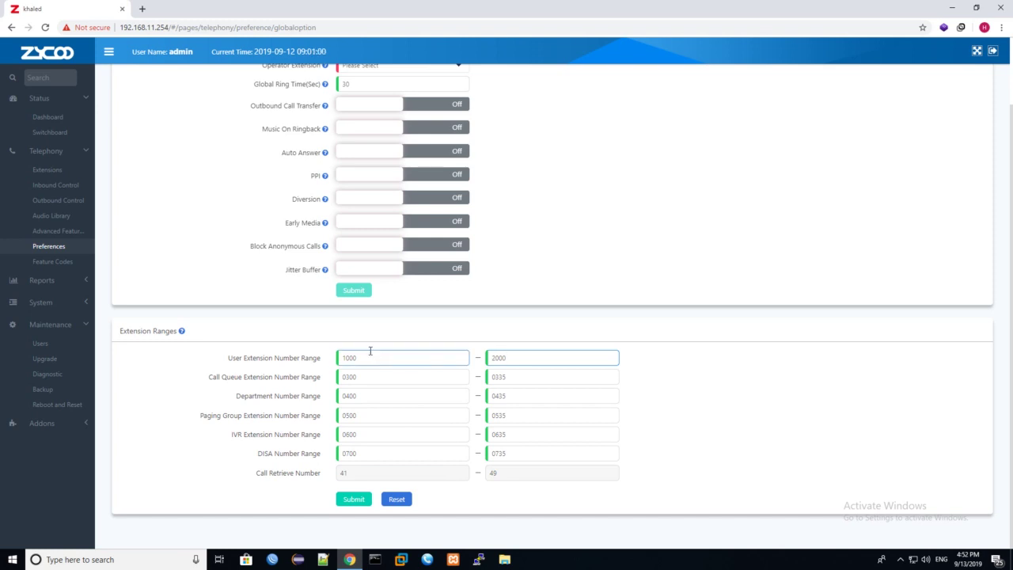
scroll(369, 350, up, 1)
Step: Add IP extension 100, enter the user's name, and keep the generated password
click(65, 172)
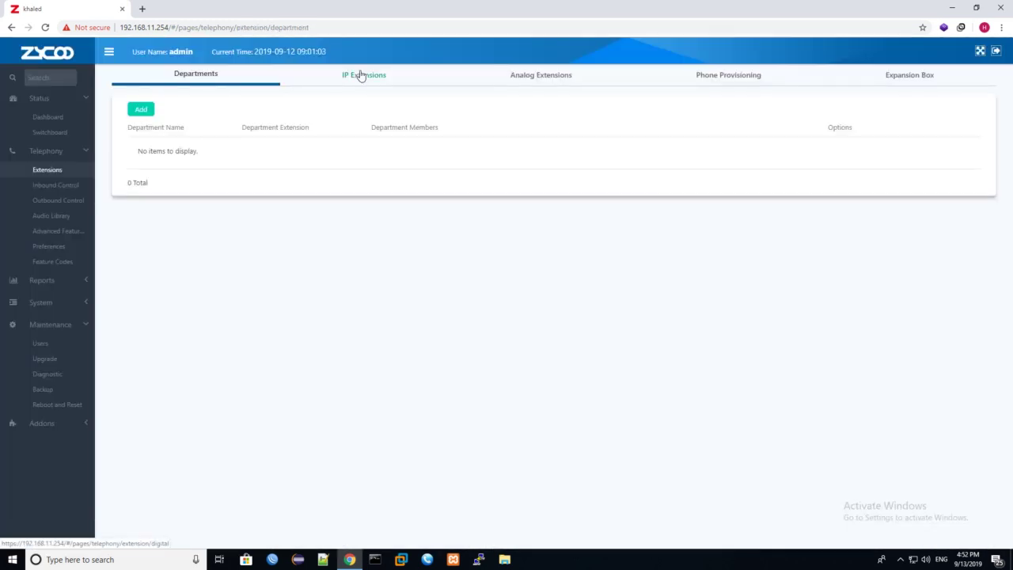
click(359, 74)
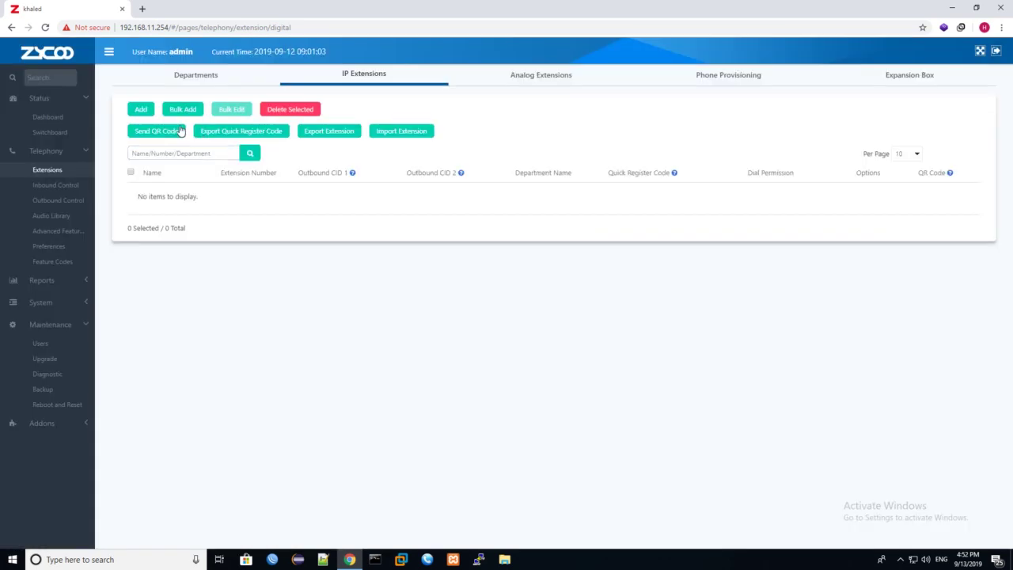
click(141, 109)
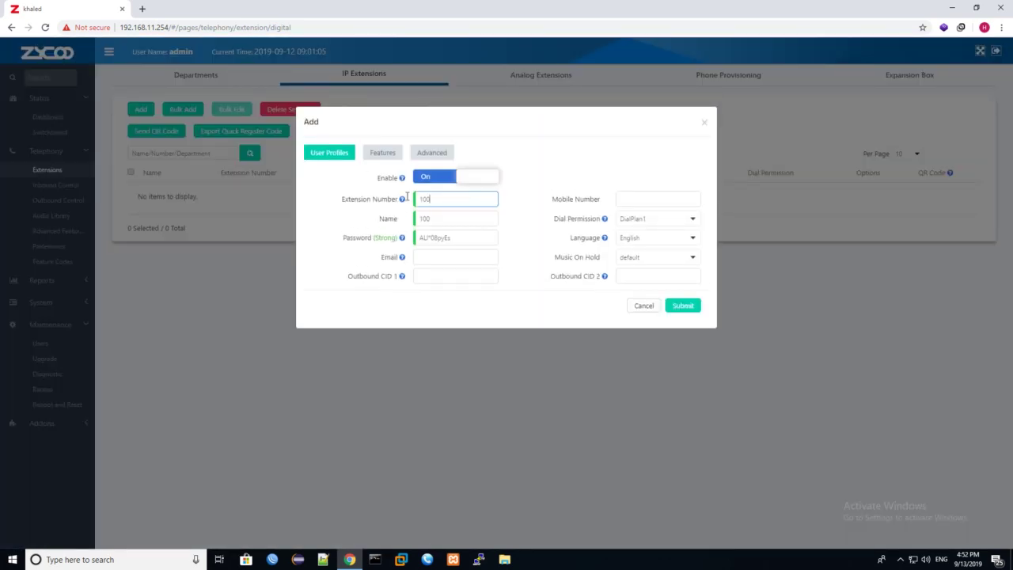
drag(465, 196, 341, 202)
drag(455, 219, 357, 225)
text(khaled)
click(470, 238)
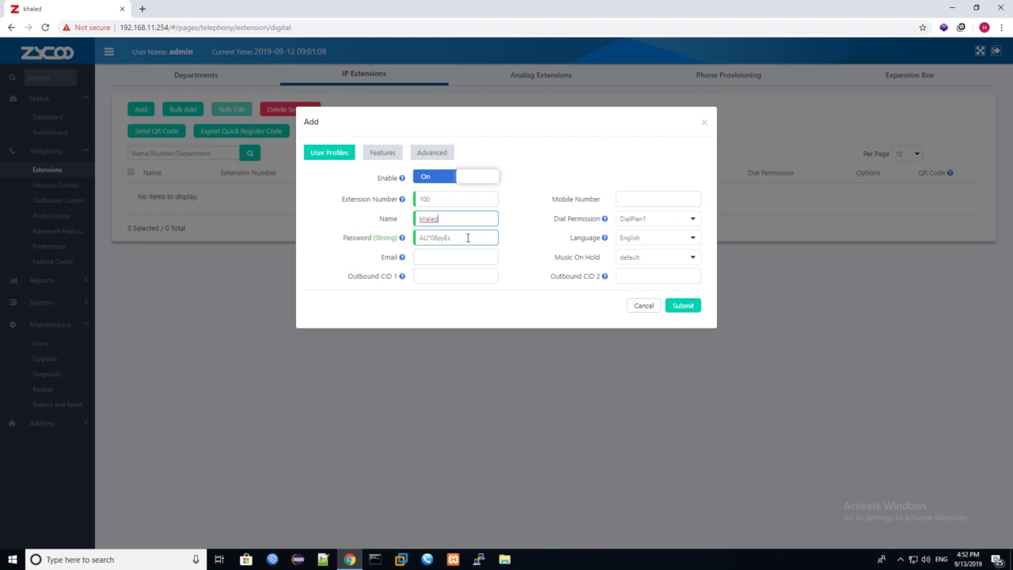
drag(470, 237, 376, 237)
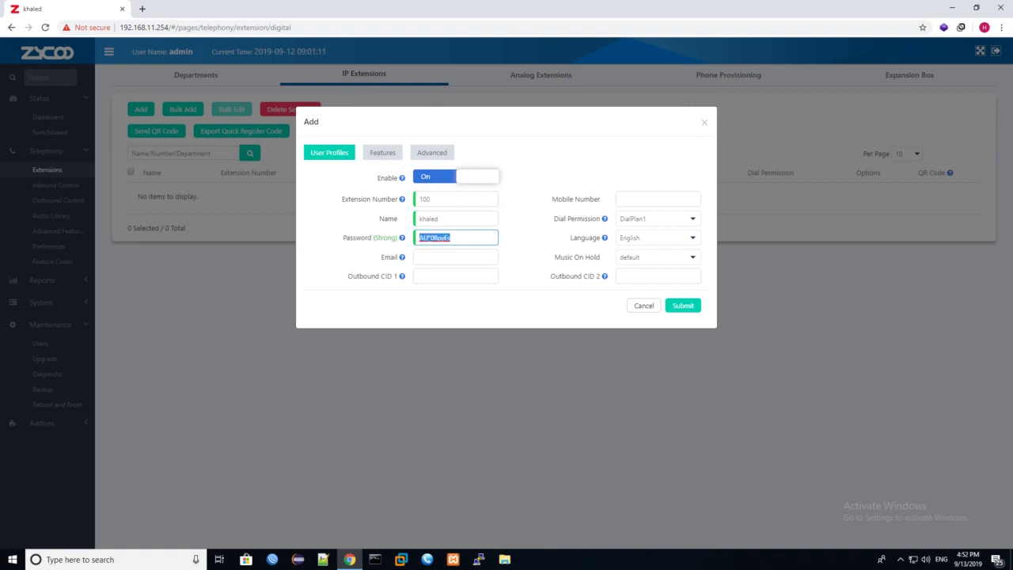
click(462, 241)
Step: Keep DialPlan1 as dial permission and English as the prompt language
click(632, 221)
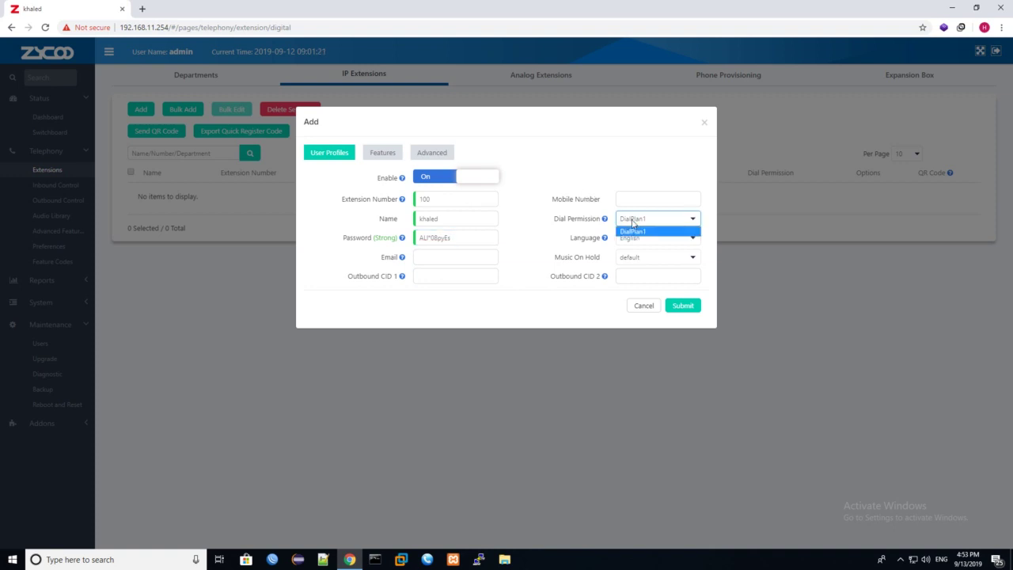
click(632, 221)
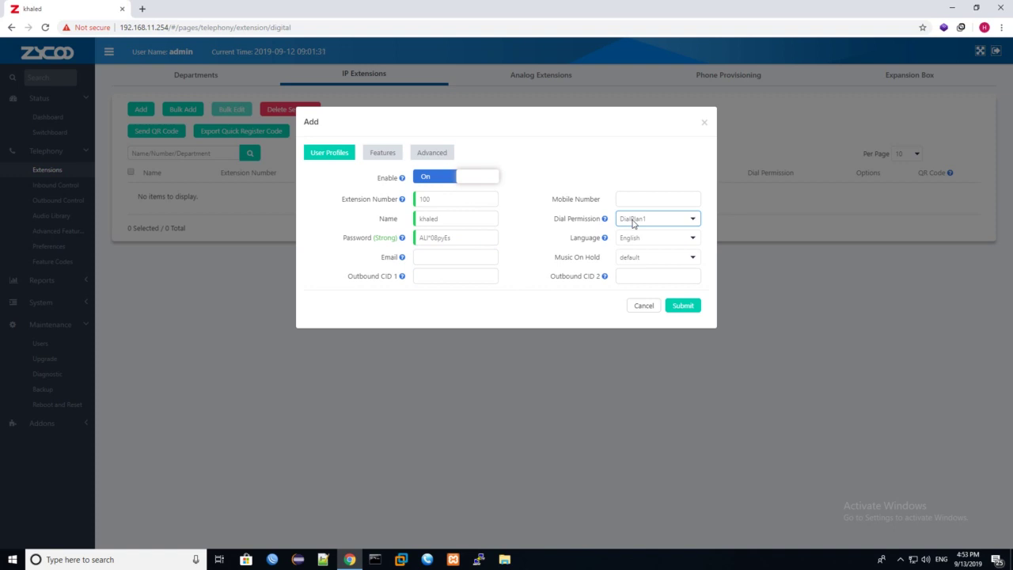
click(633, 224)
click(634, 242)
click(640, 239)
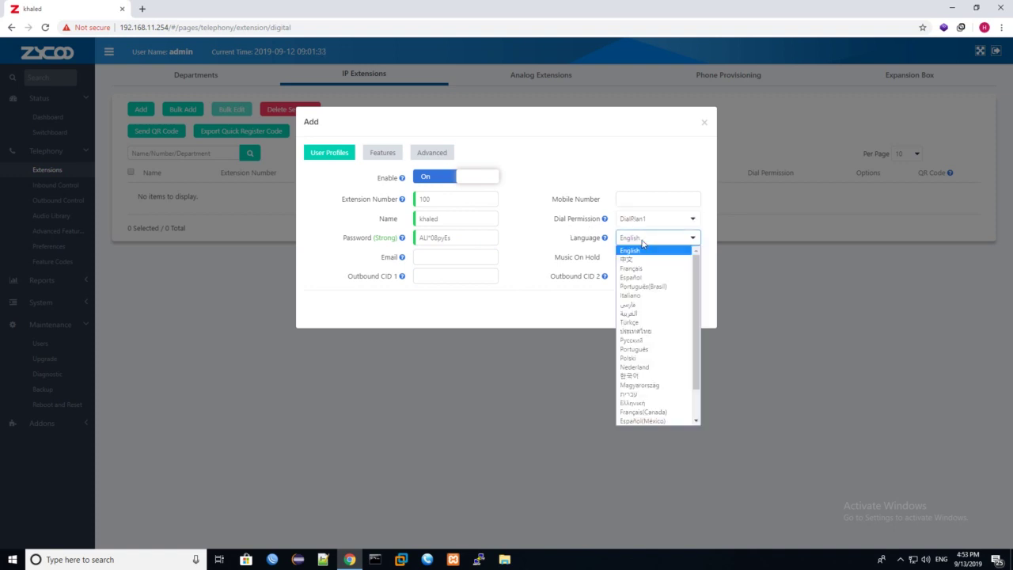
click(563, 239)
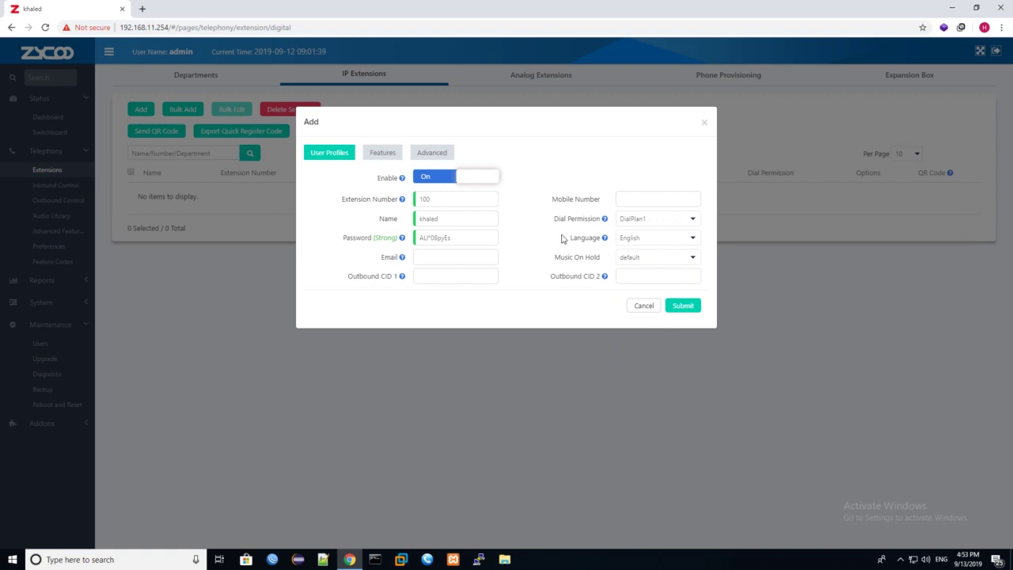
click(641, 238)
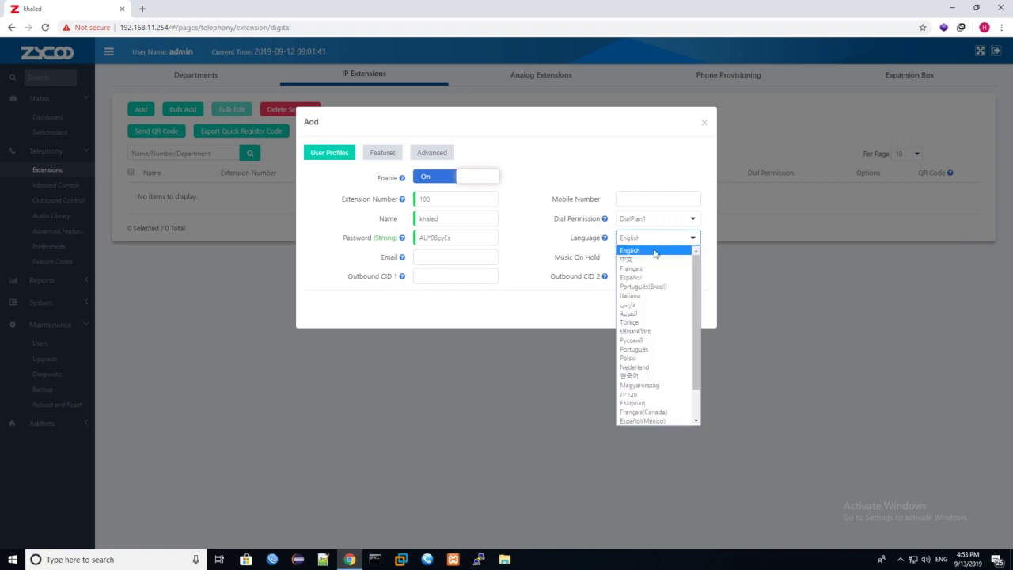
click(550, 284)
Step: Leave default hold music, skip caller ID and e-mail, and bring up the Features settings
click(652, 257)
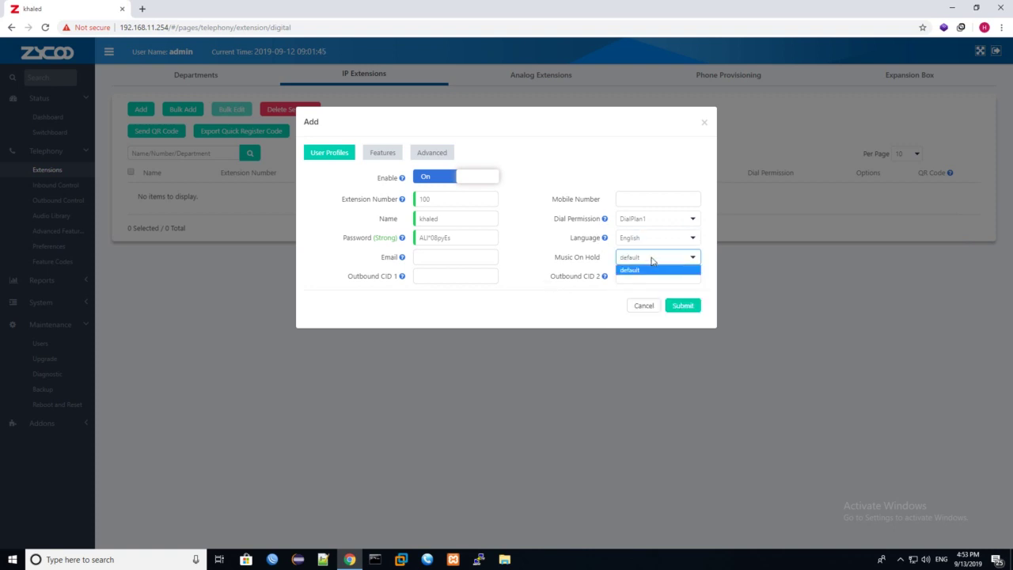
click(550, 311)
click(422, 276)
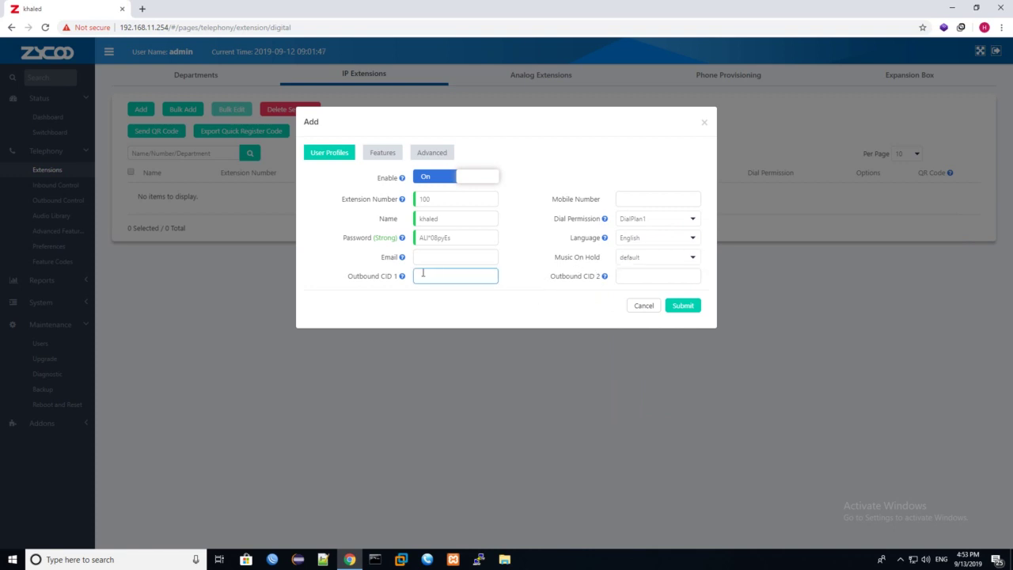
click(468, 257)
click(387, 155)
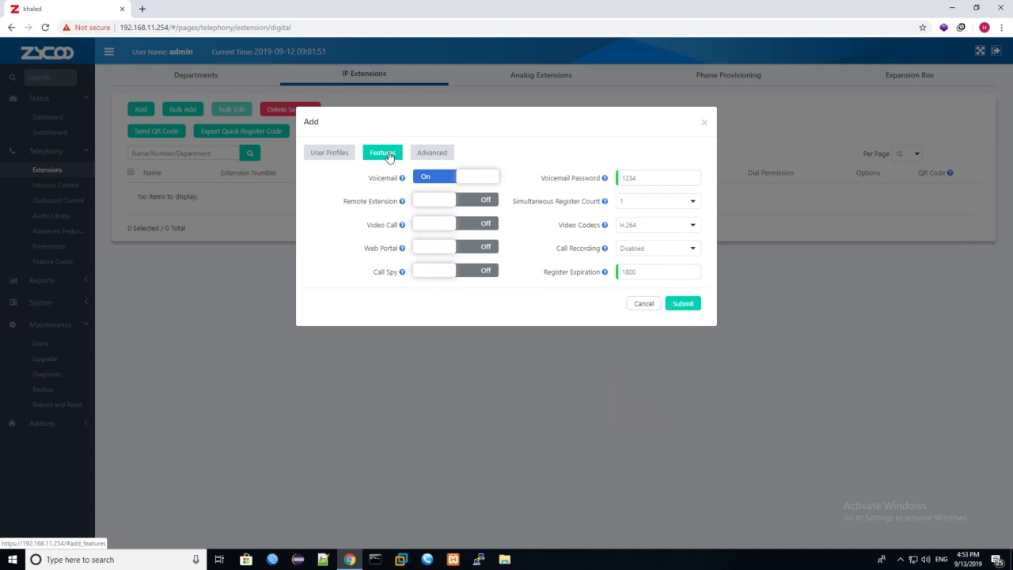
Step: Switch Remote Extension on for extension 100 and check the Simultaneous Register Count options
click(427, 202)
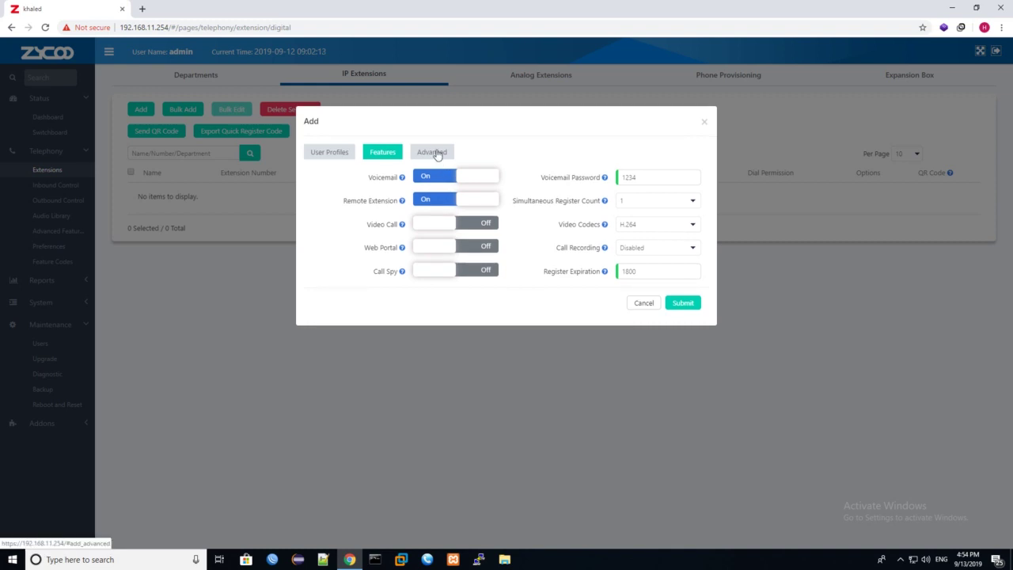
click(433, 152)
click(387, 152)
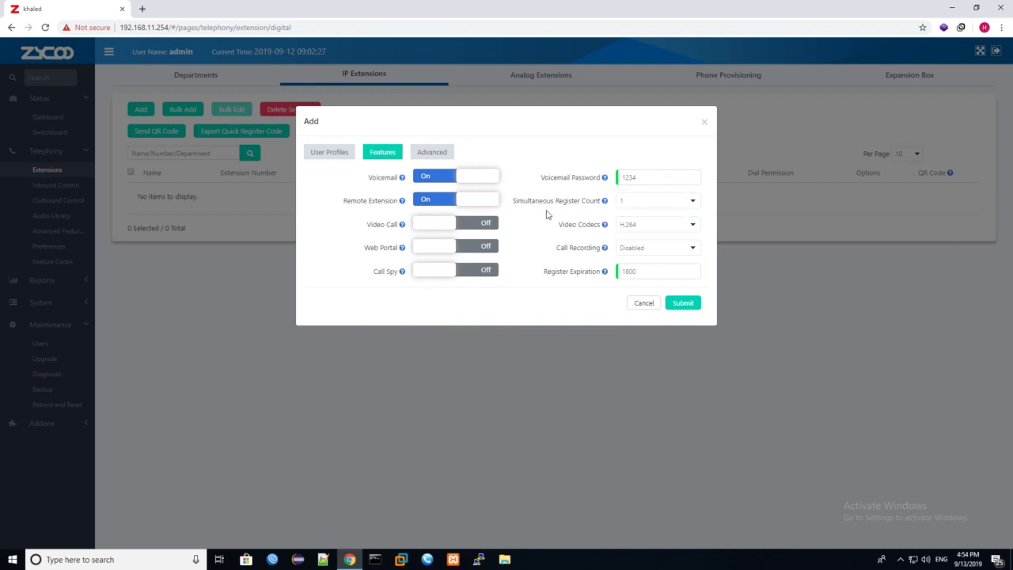
click(636, 205)
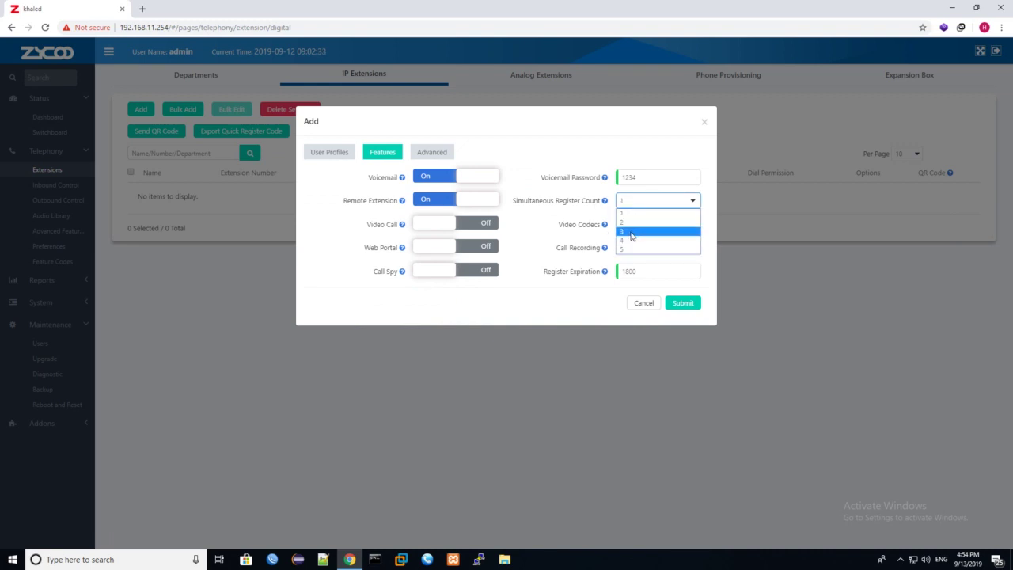
Step: Try Simultaneous Register Count values 5 and 3, then set it back to 1
click(336, 154)
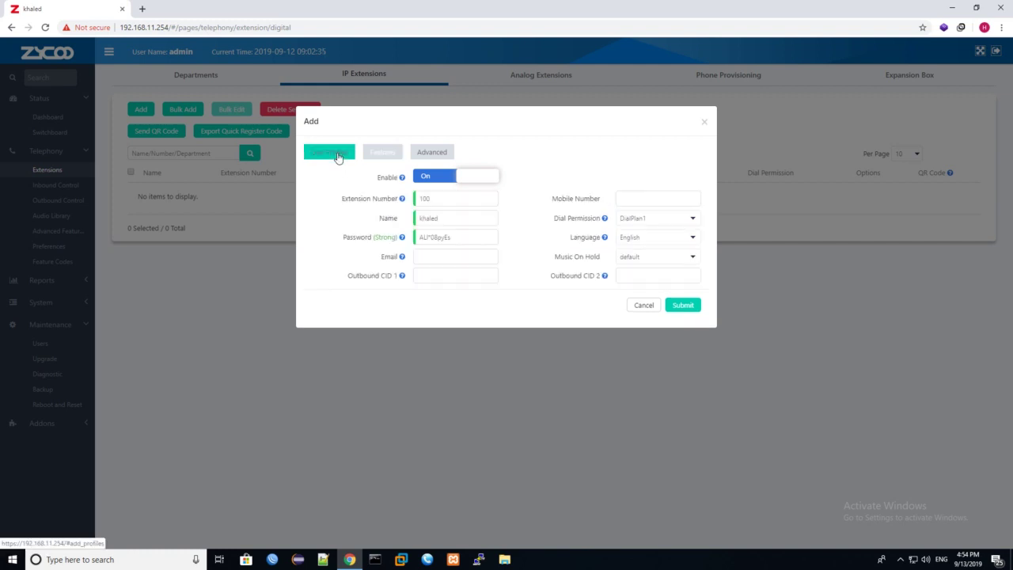
click(383, 152)
click(638, 201)
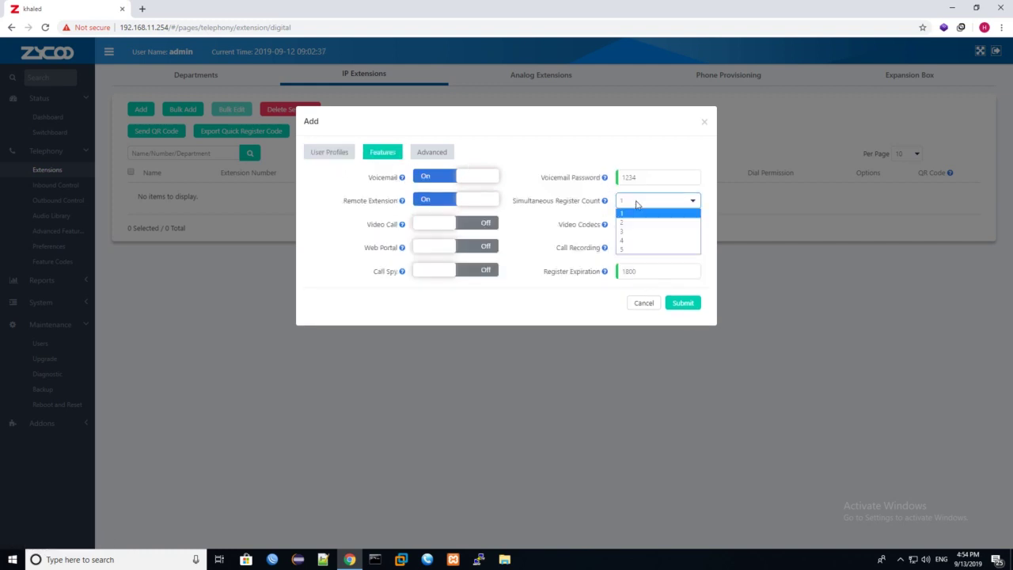
click(632, 252)
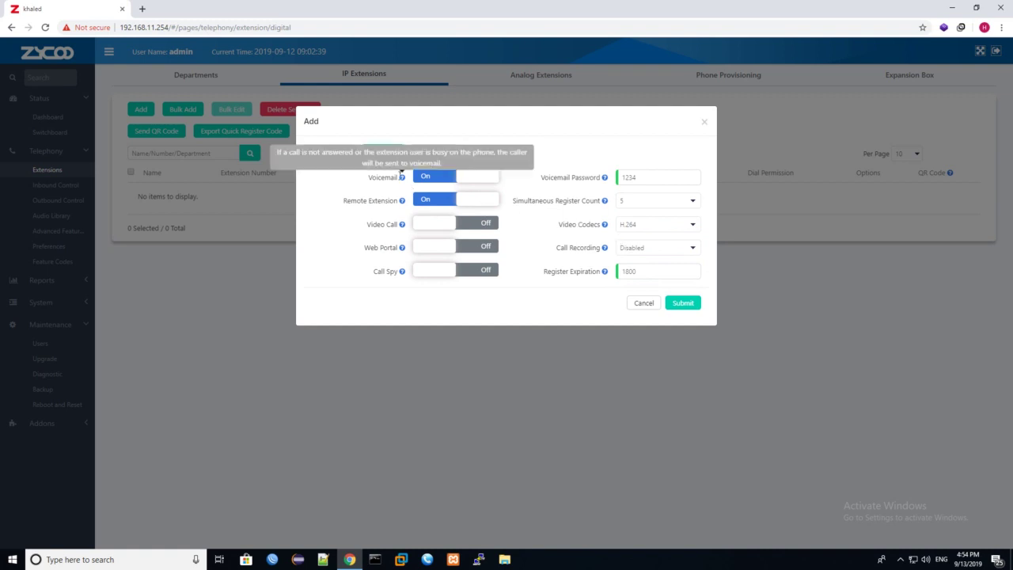
click(680, 204)
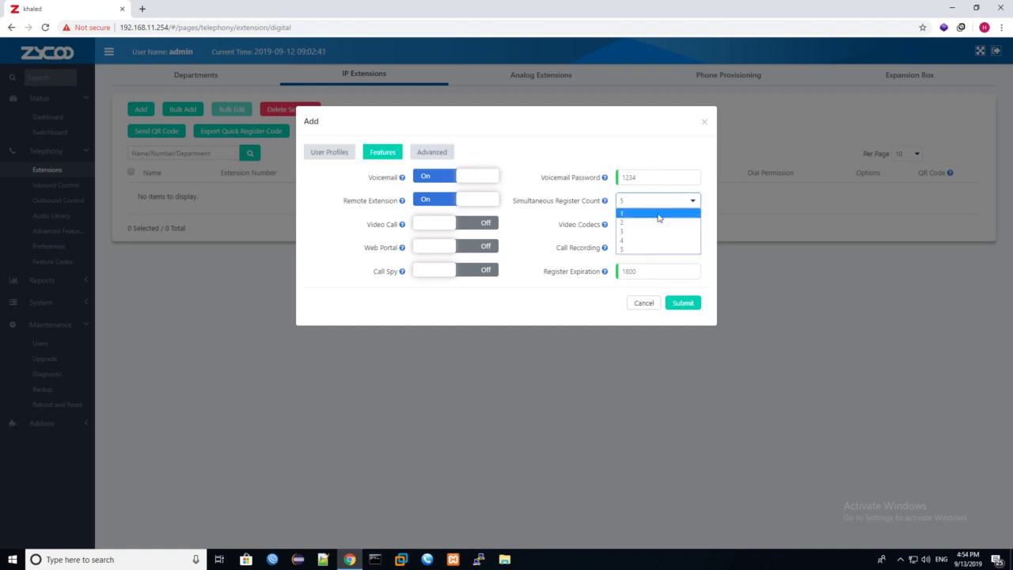
click(657, 215)
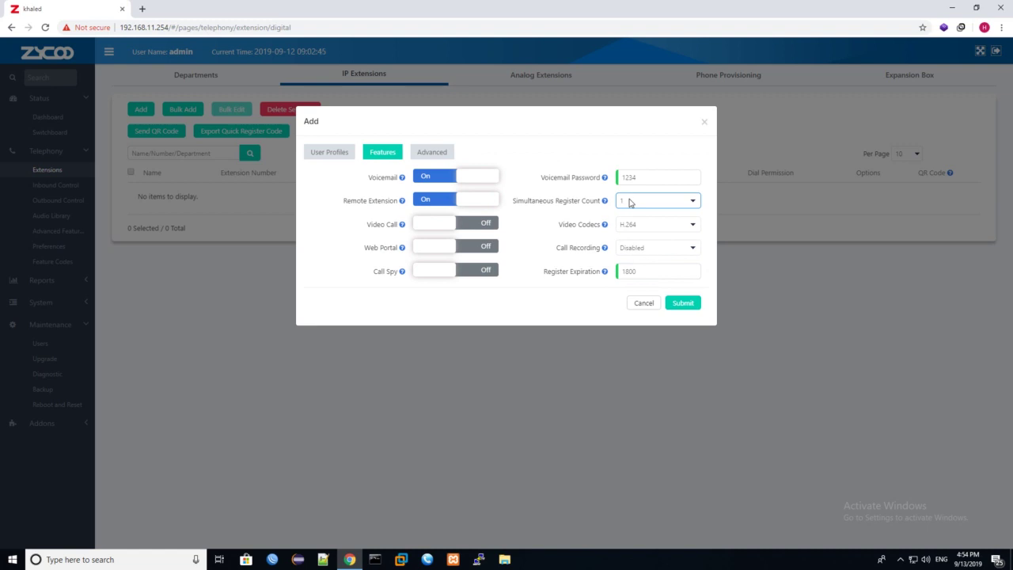
click(630, 202)
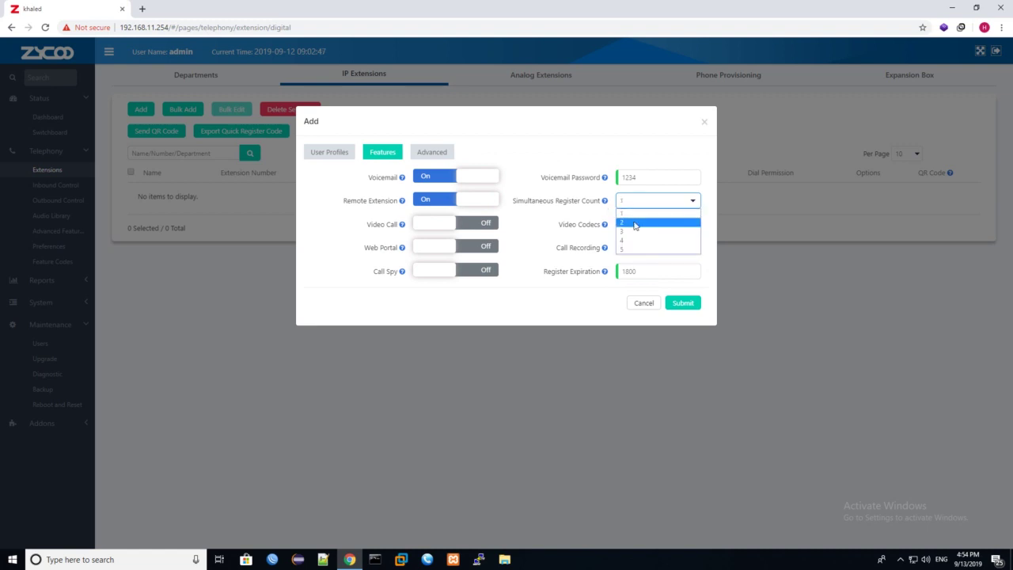
click(631, 227)
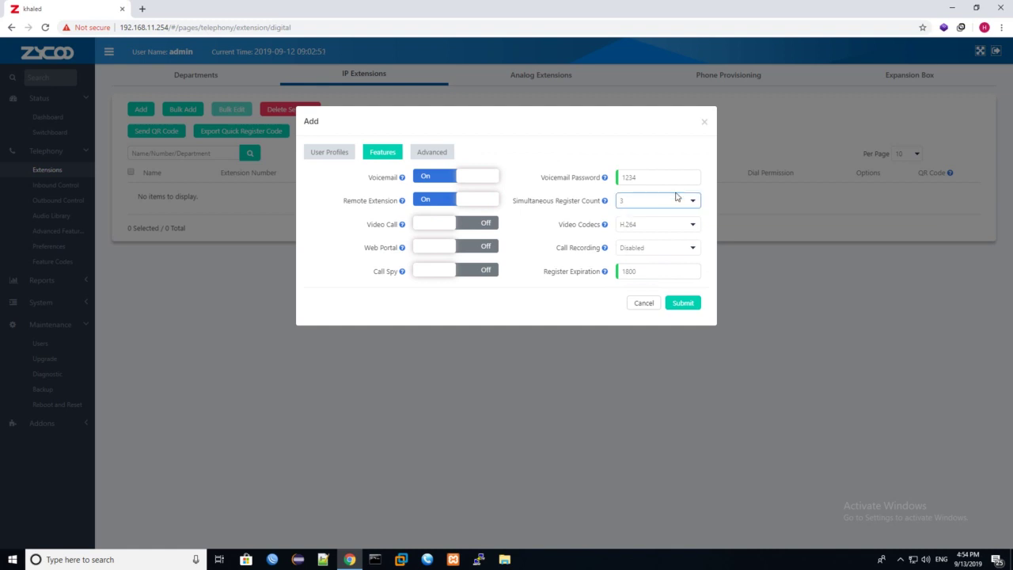
click(665, 203)
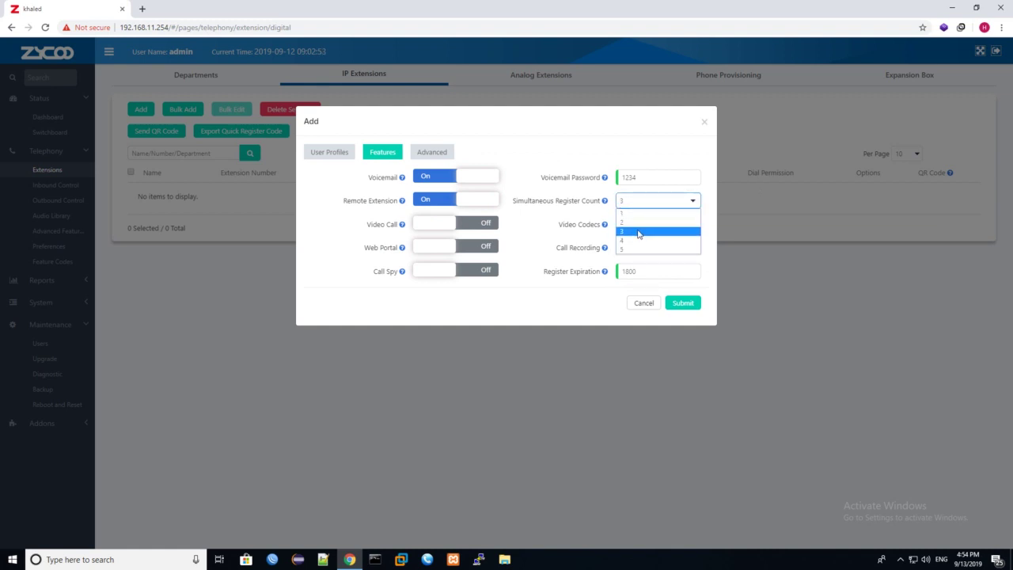
click(638, 230)
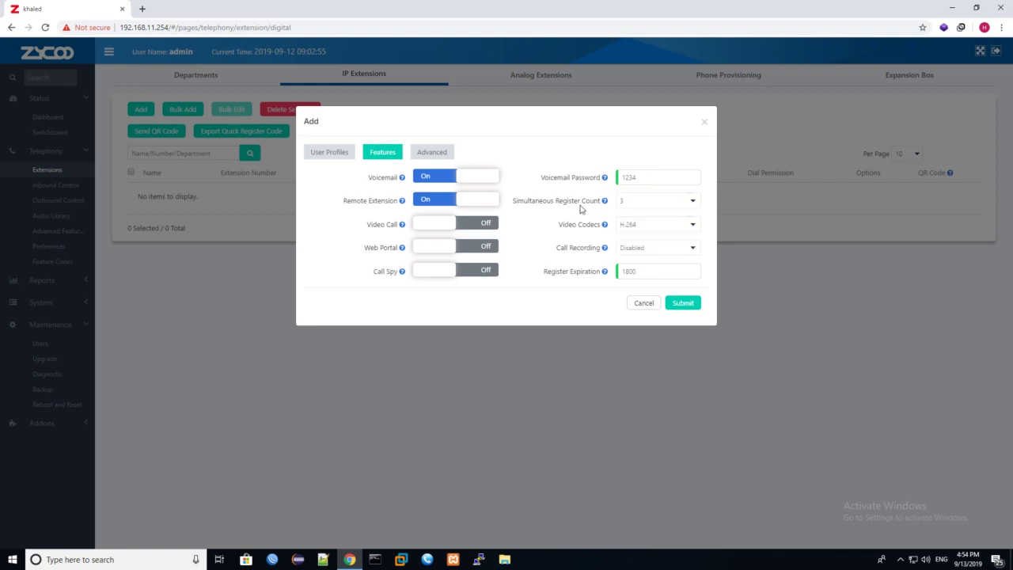
click(663, 203)
click(645, 213)
Step: Leave Call Recording Disabled and move to the extension's Advanced settings
mouse_move(605, 249)
click(650, 251)
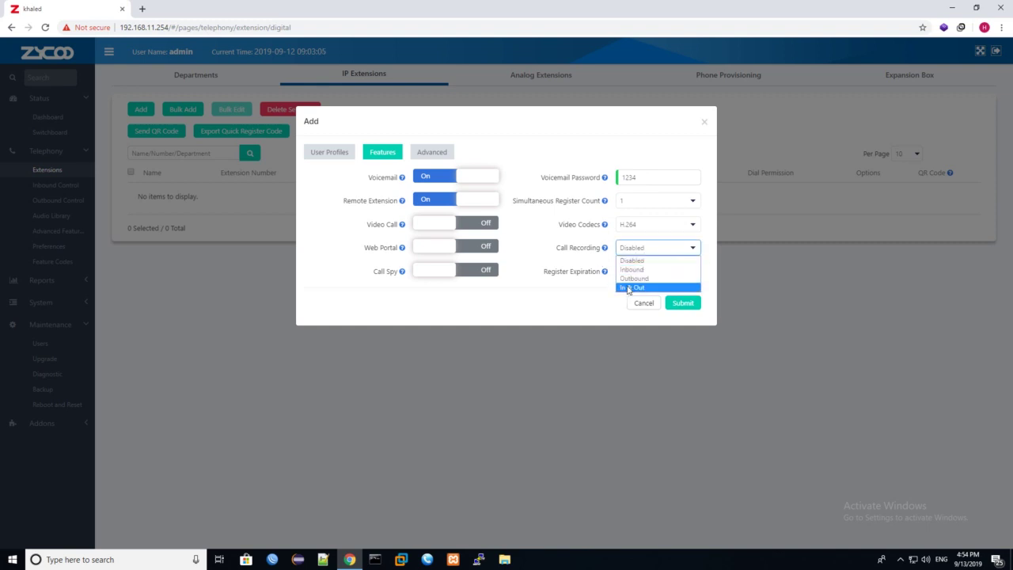
click(580, 292)
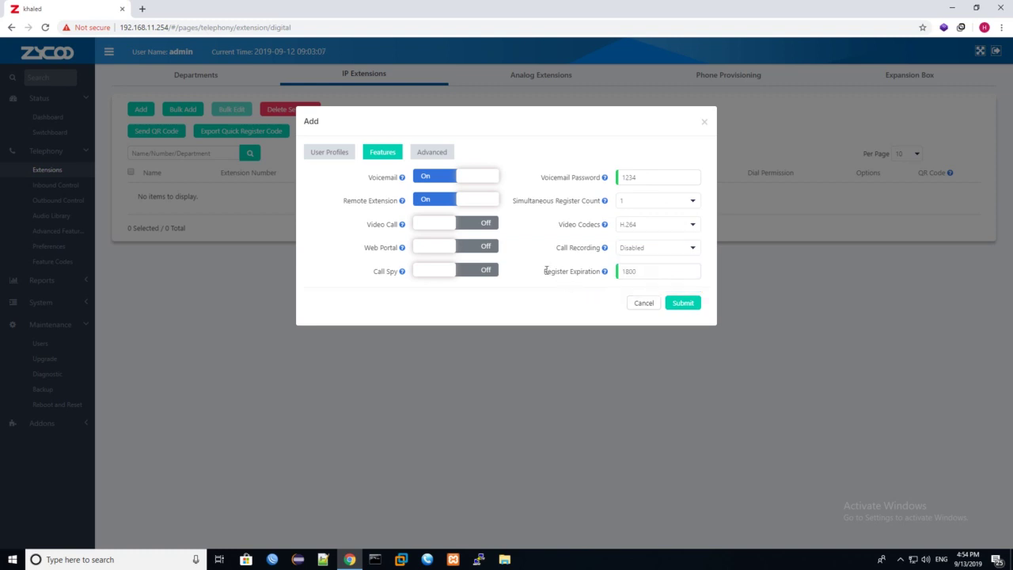
click(438, 158)
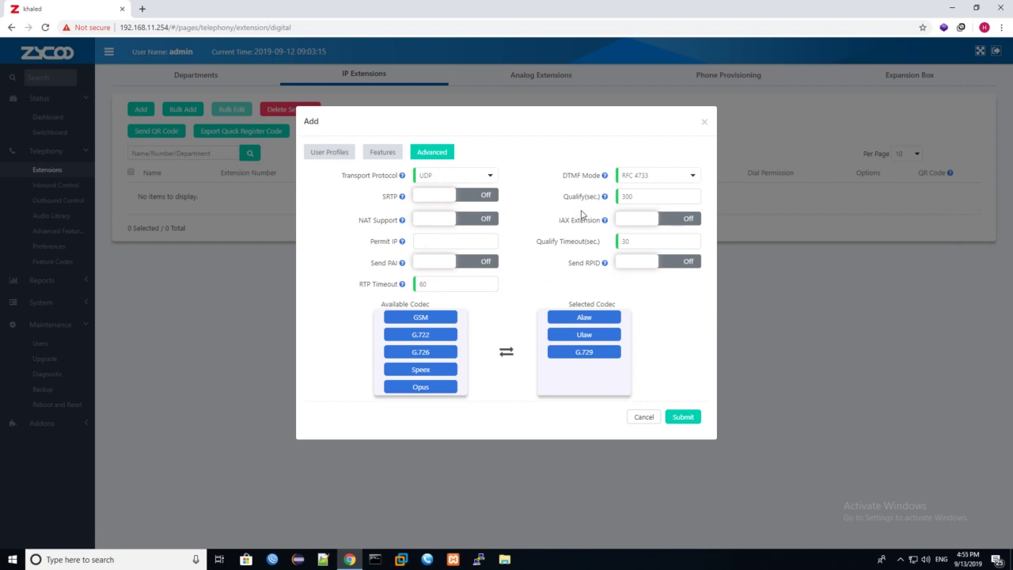
Step: Toggle IAX Extension on and back off, keep DTMF at RFC 4733, and return to User Profiles
click(636, 219)
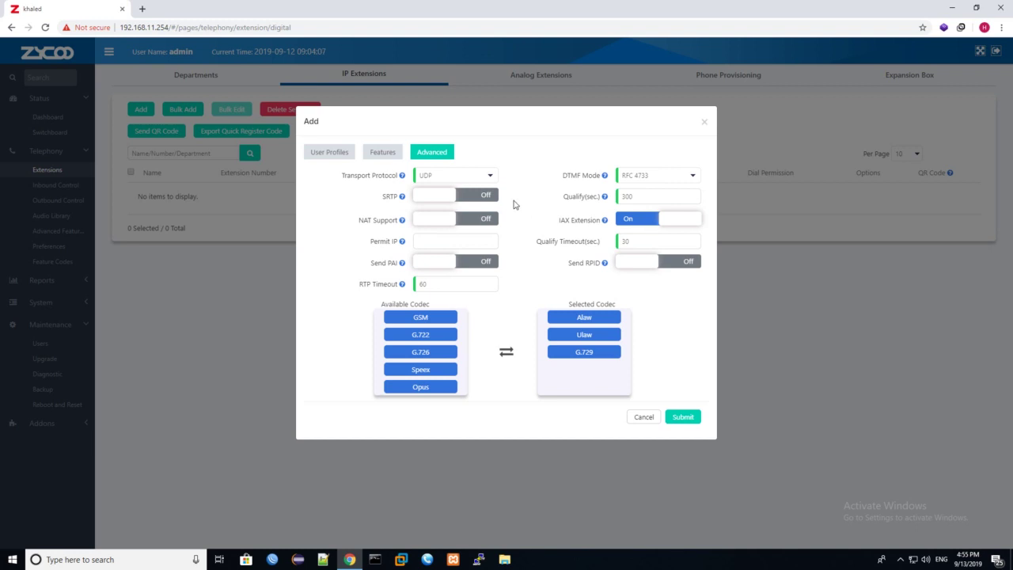
click(636, 220)
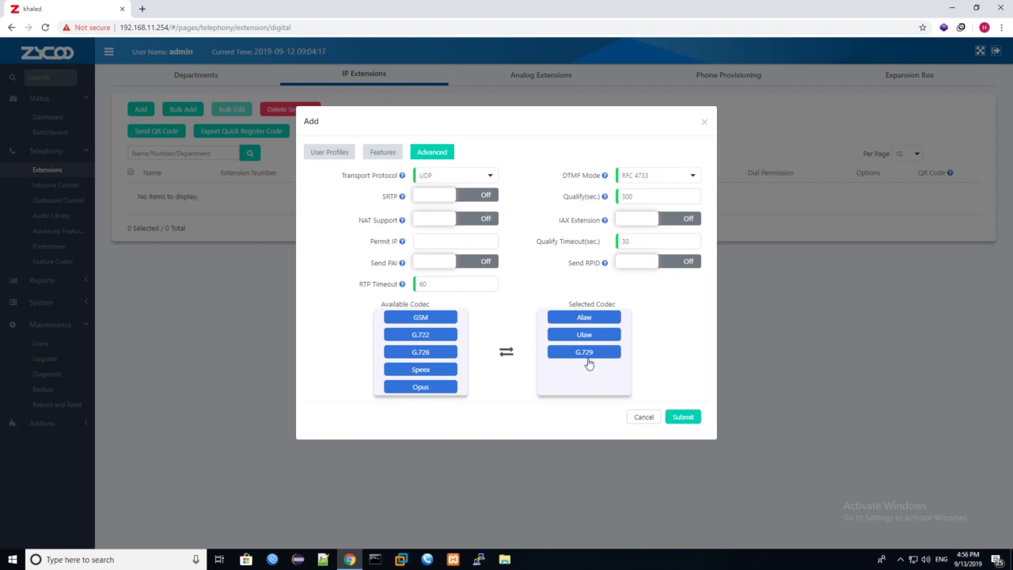
click(633, 177)
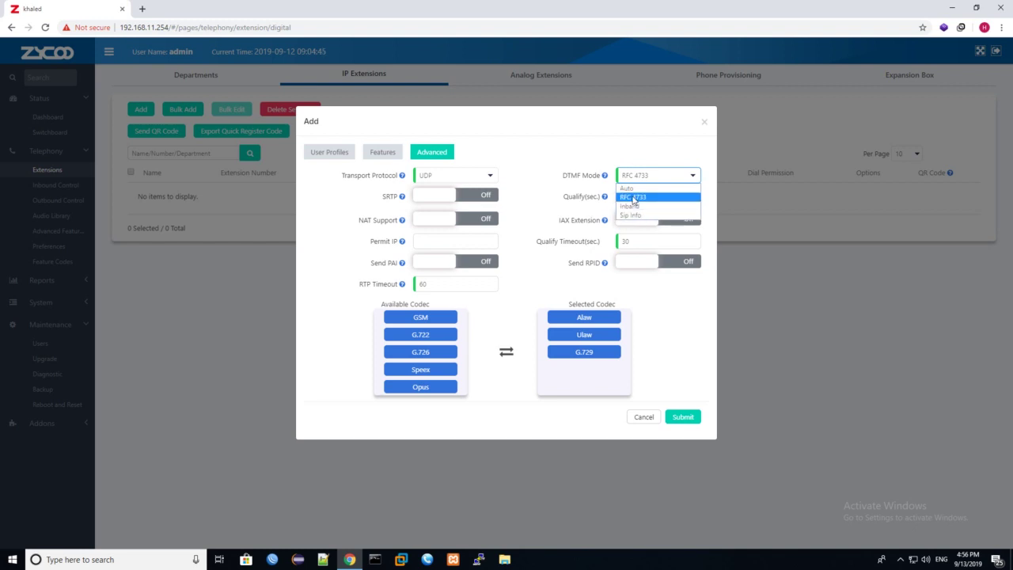
click(585, 184)
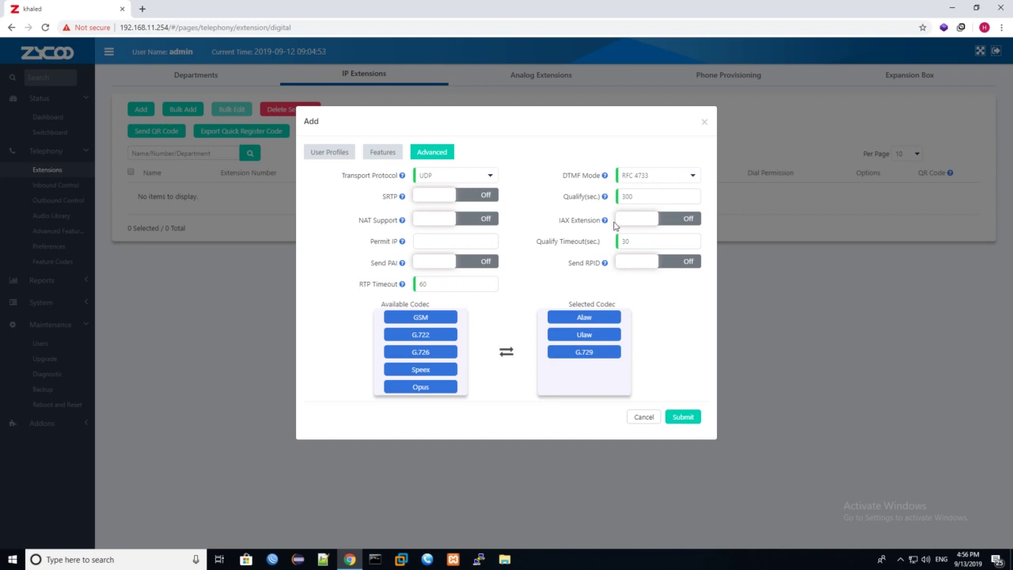
click(328, 155)
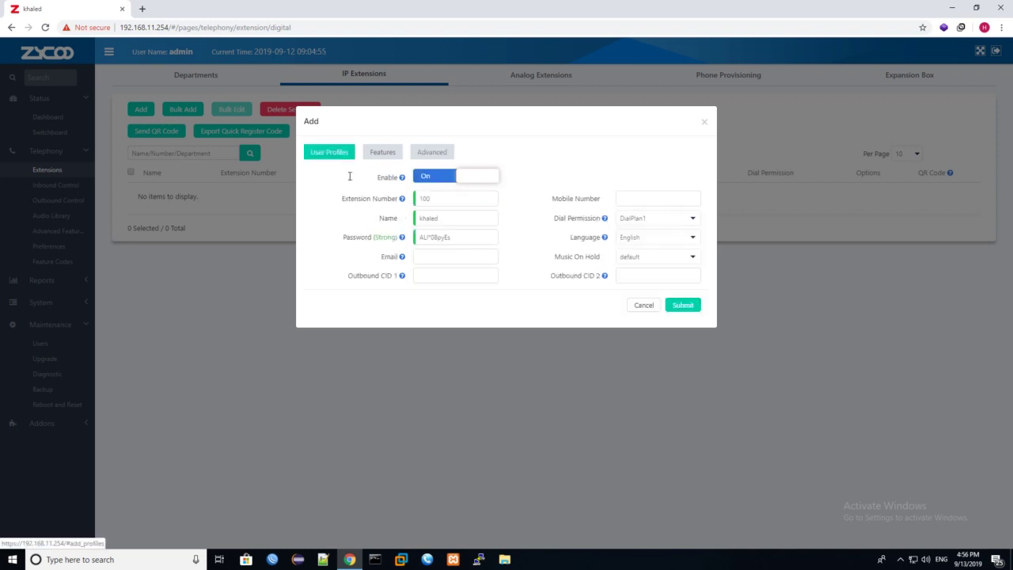
Step: Copy the generated password, submit extension 100, and apply the configuration changes
drag(472, 240, 368, 251)
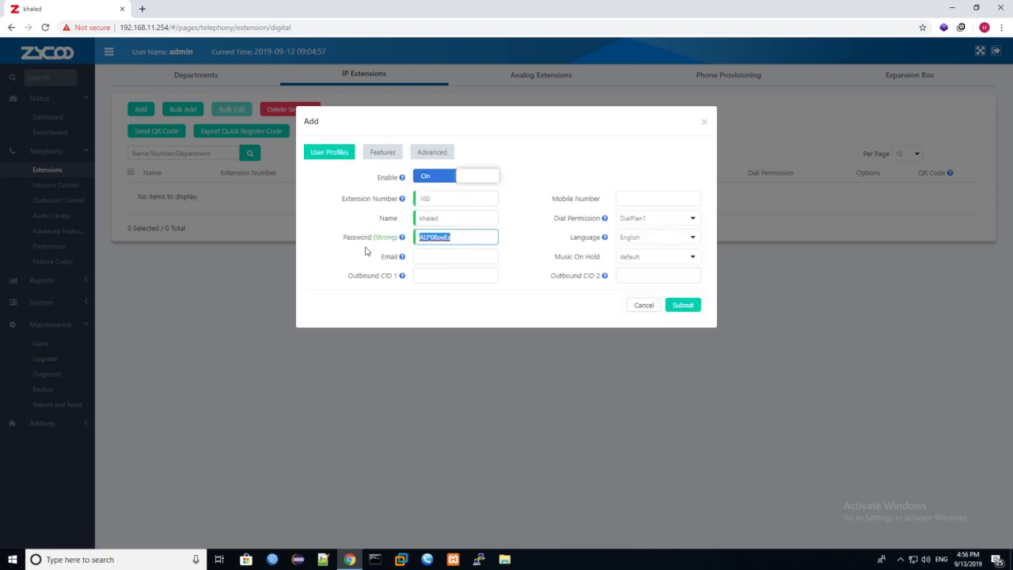
click(622, 274)
click(687, 307)
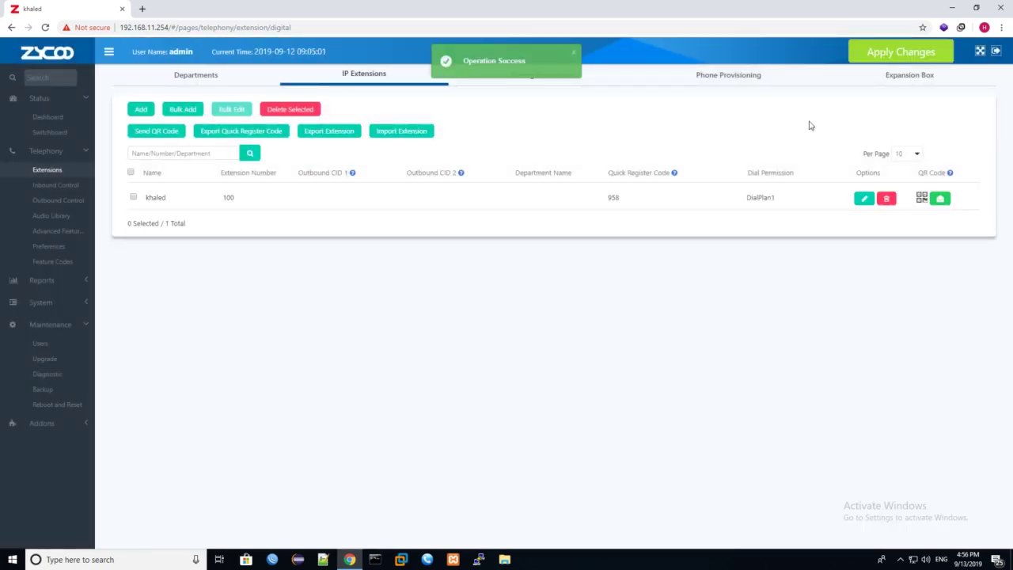
click(876, 61)
click(616, 175)
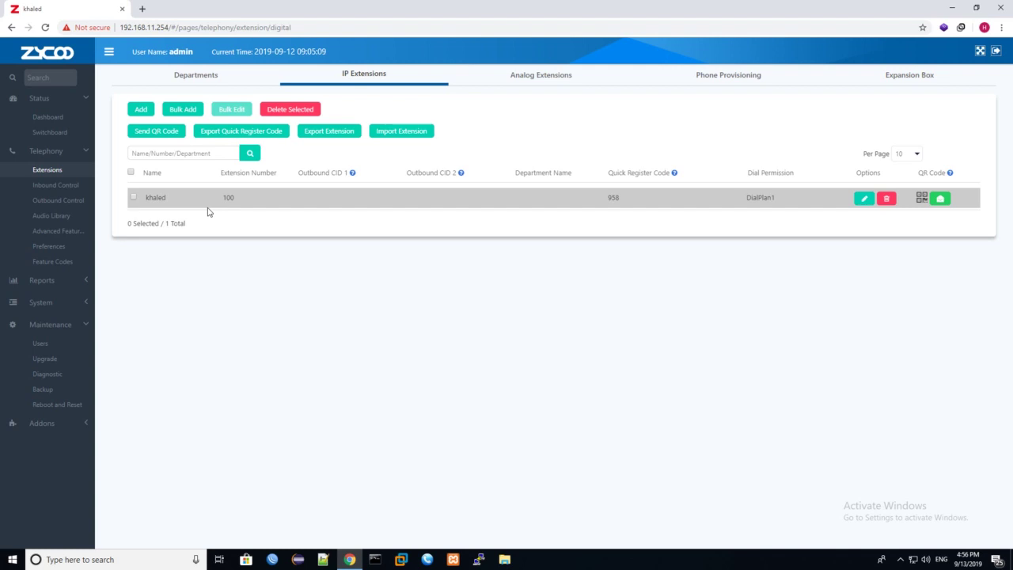
Step: Search Google for 'download microsip' in a new Chrome tab
click(143, 10)
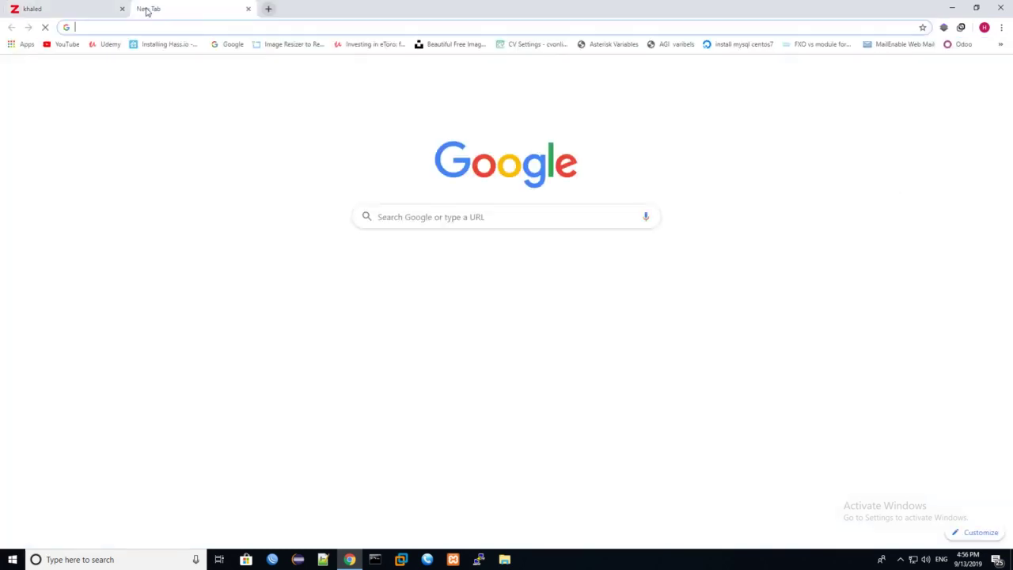
text(download)
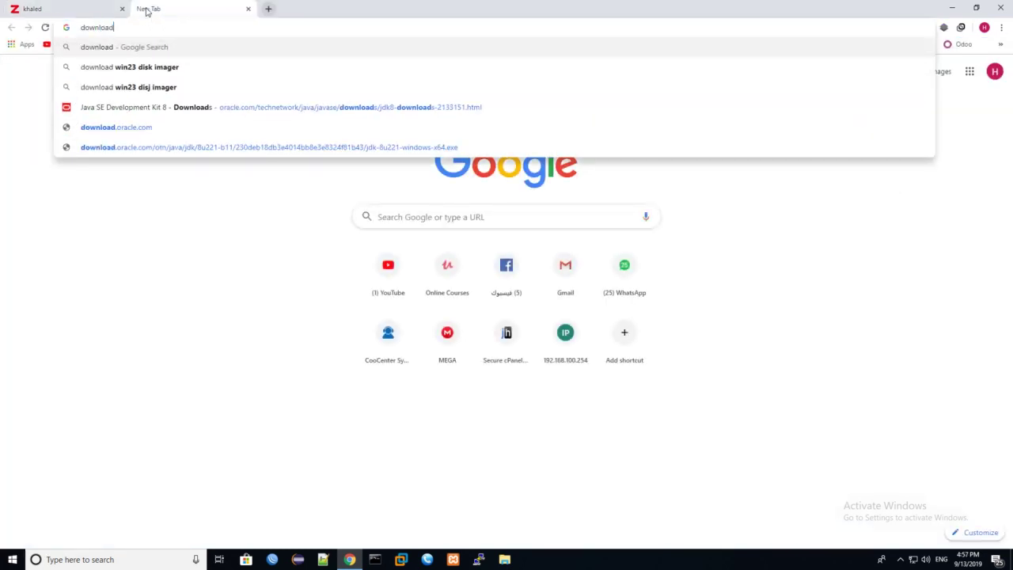
text( mic)
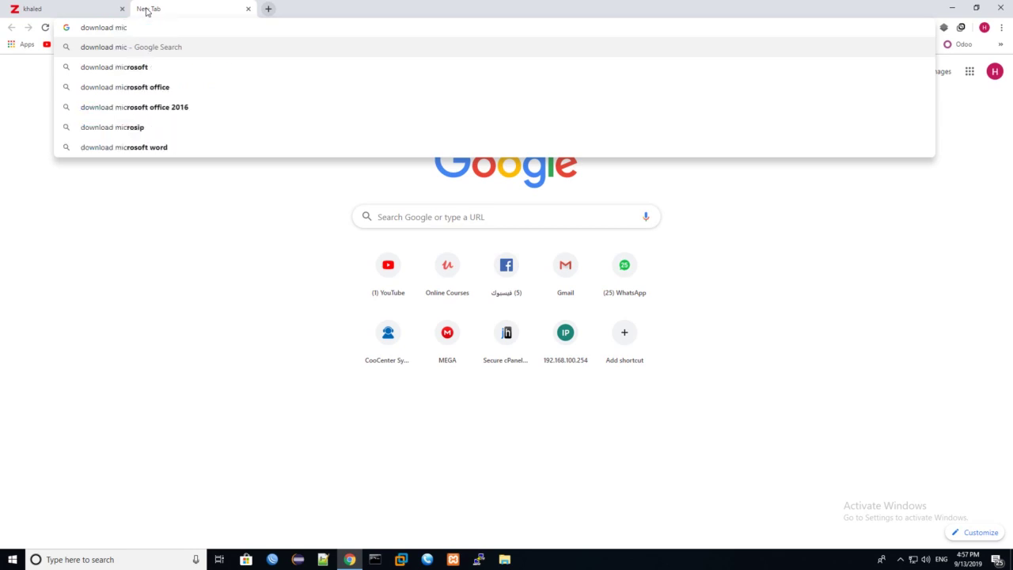
text(rosip)
key(Return)
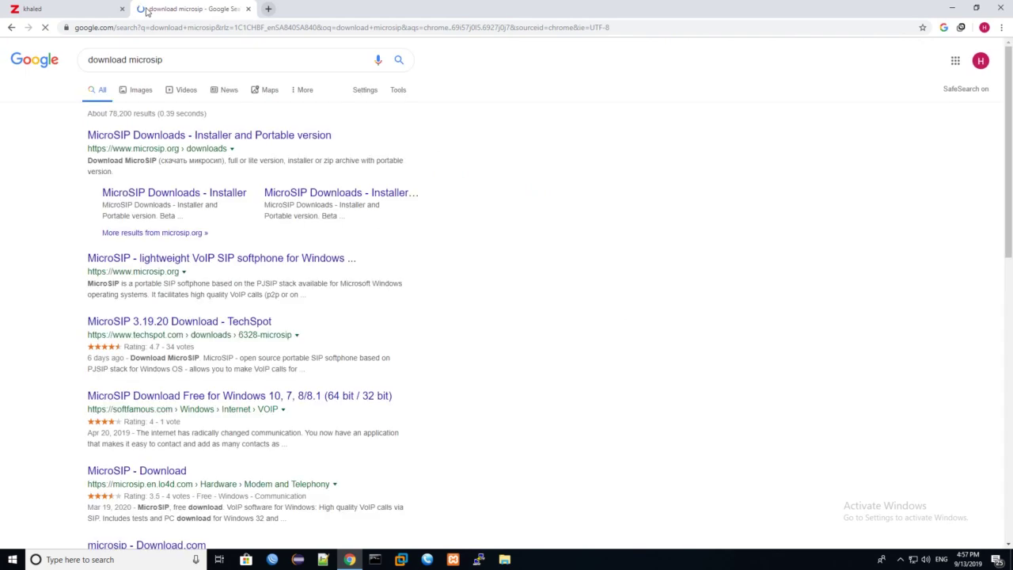
Step: Download MicroSIP-3.19.19.exe from microsip.org, start its installer, then quit the setup wizard
click(187, 134)
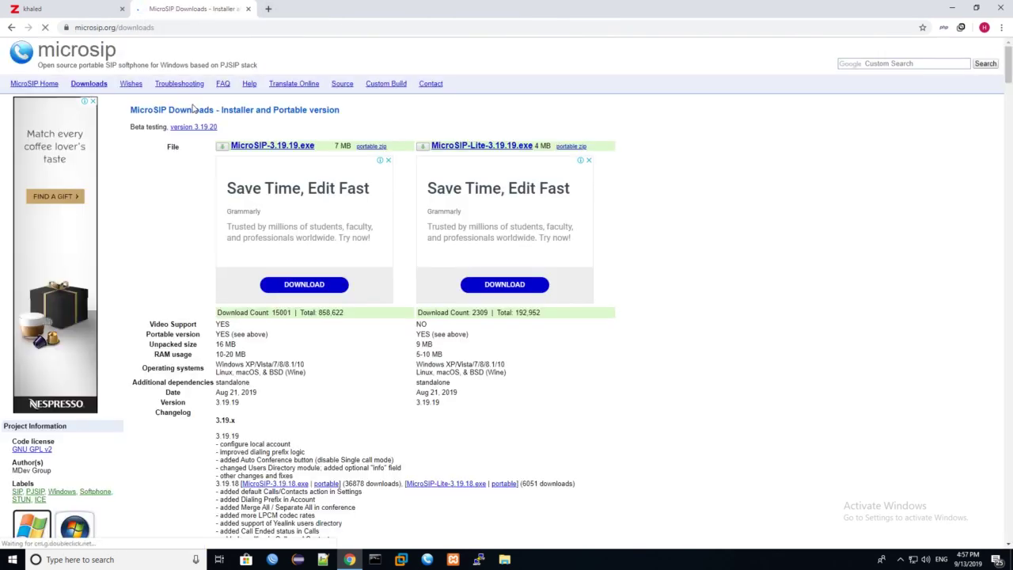
click(249, 148)
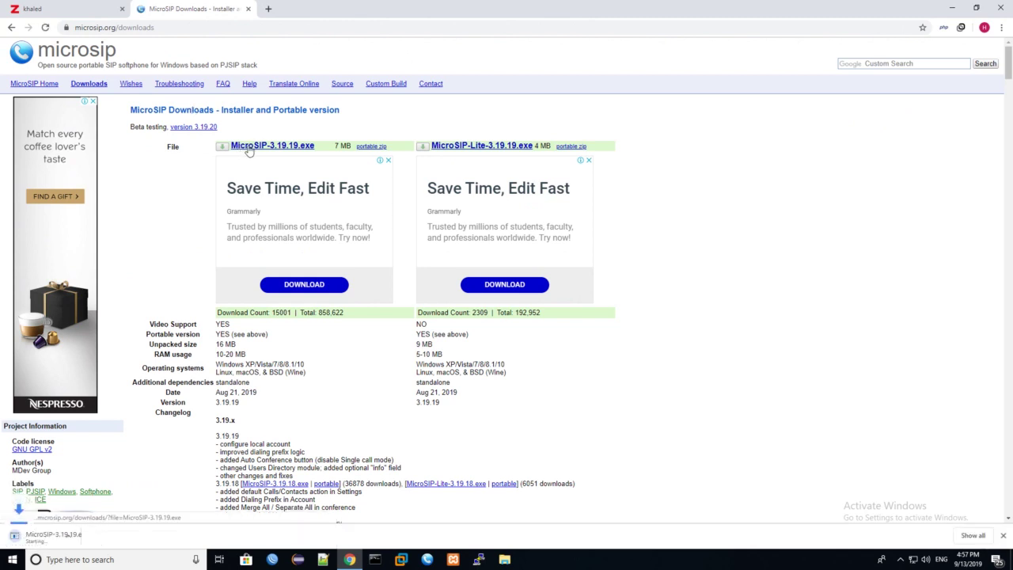
click(57, 540)
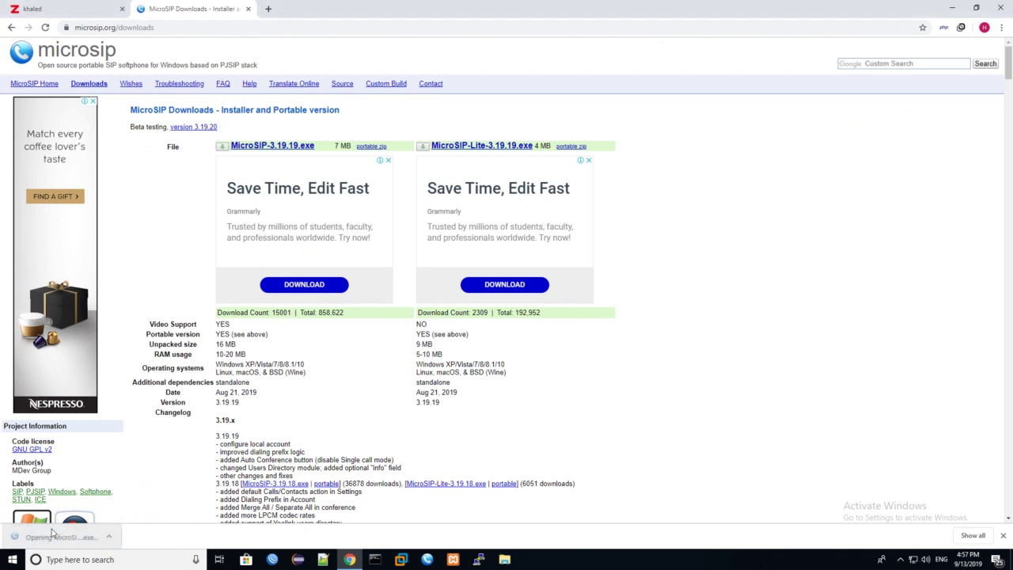
click(509, 304)
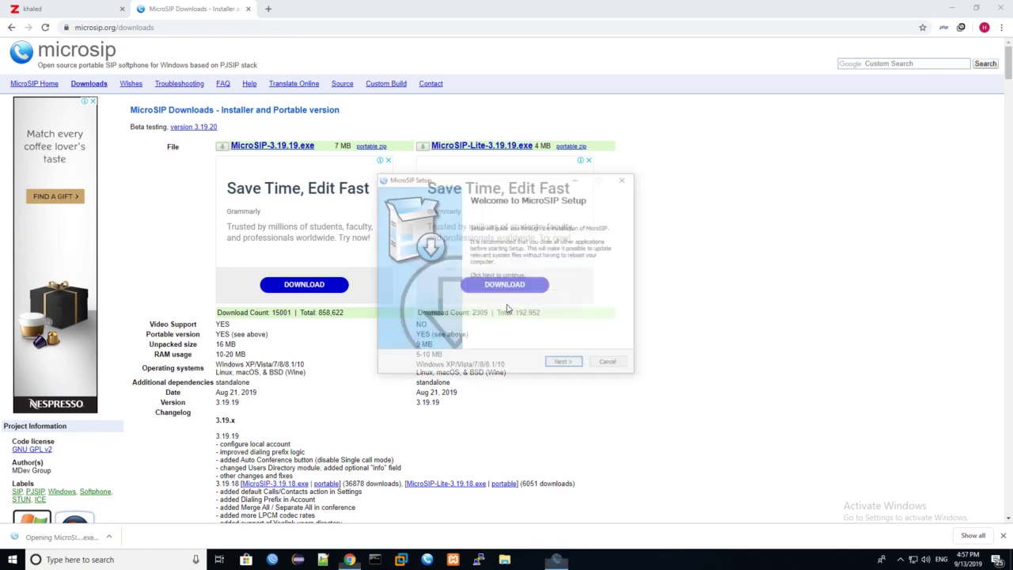
click(624, 177)
click(527, 312)
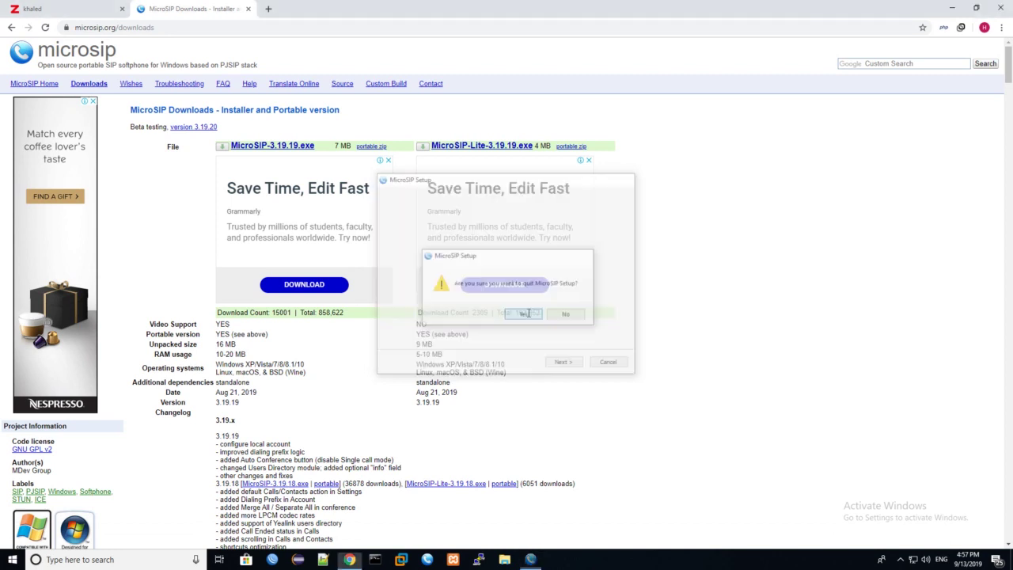
Step: Launch MicroSIP from the taskbar and move its phone window up and left
click(427, 560)
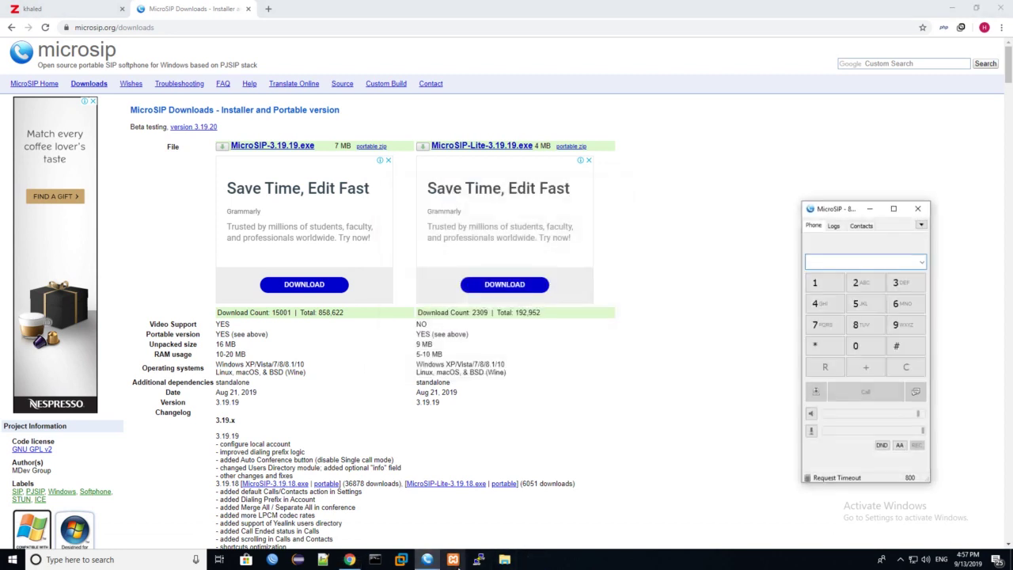
click(809, 208)
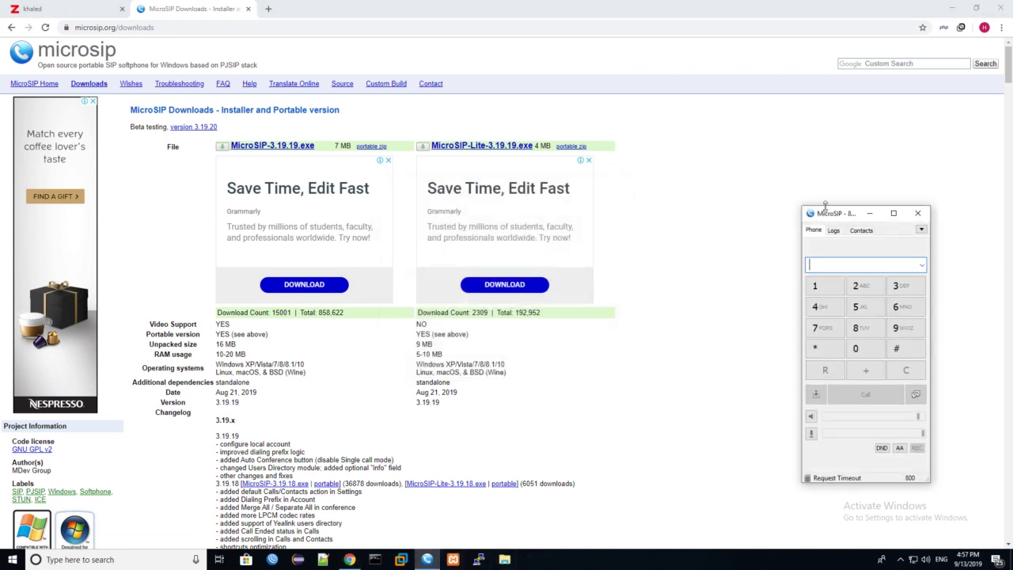
drag(831, 209, 606, 201)
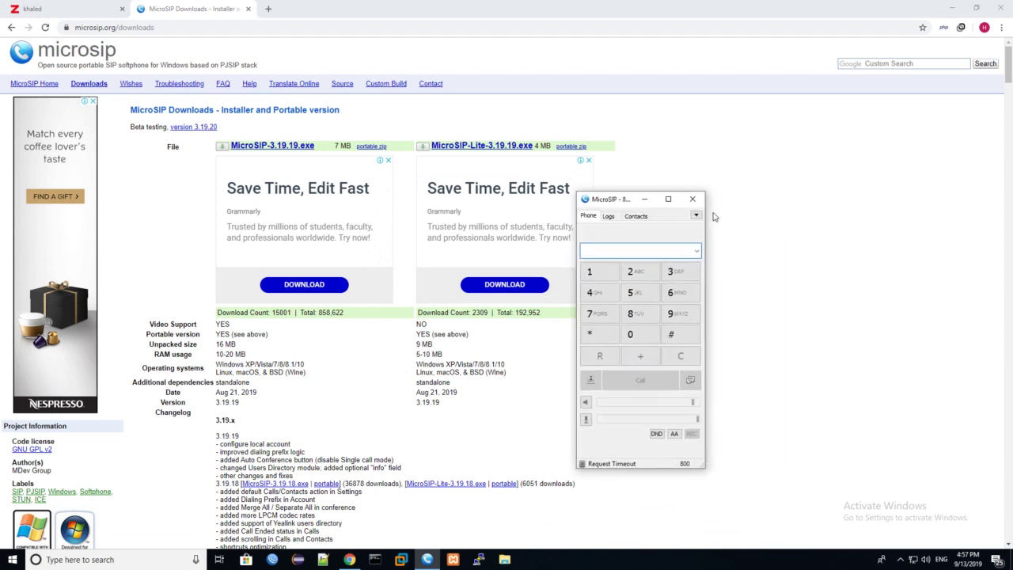
Step: Start a new MicroSIP account and look up extension 100's credentials in CooVox
click(696, 215)
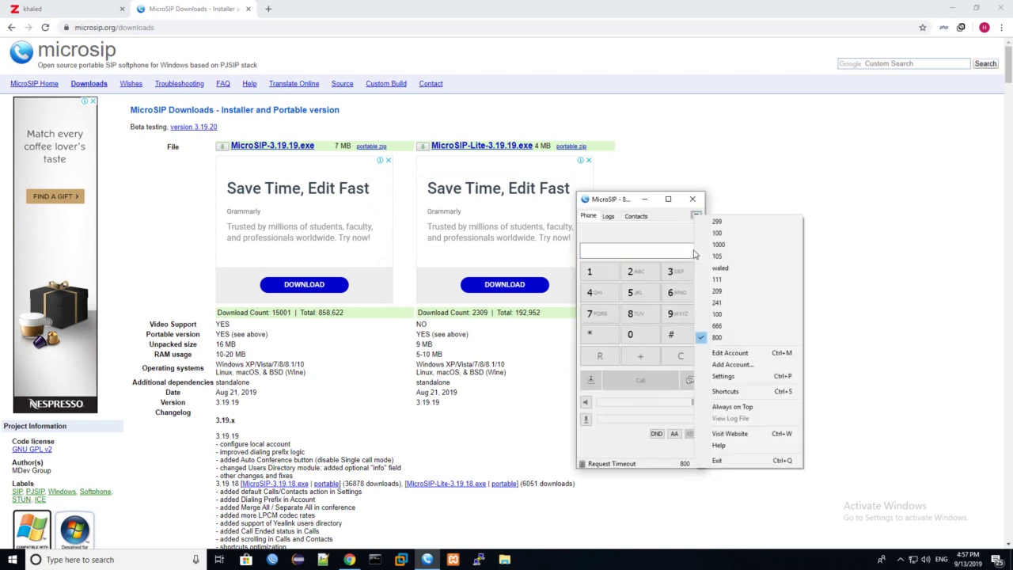
click(735, 365)
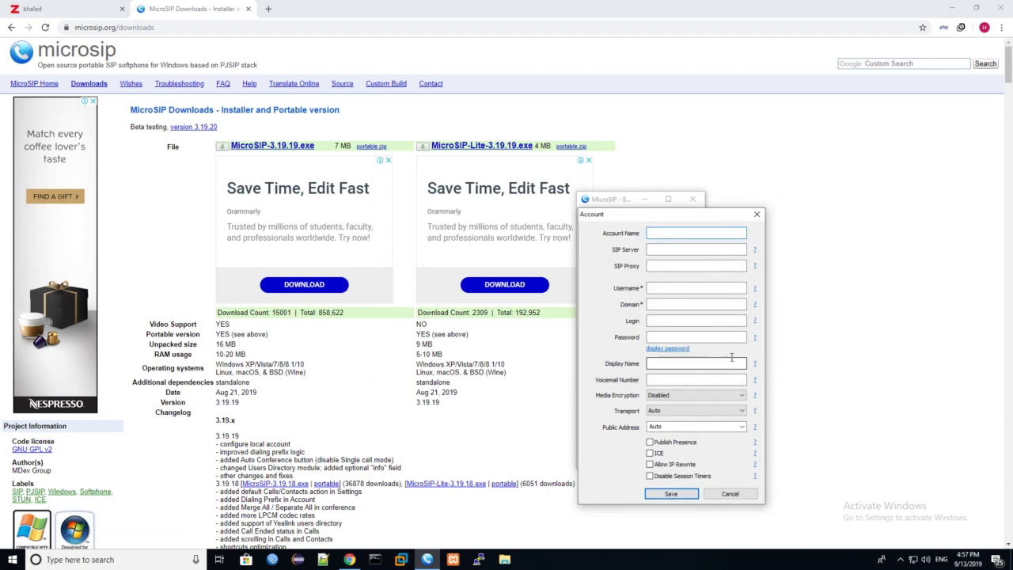
click(32, 8)
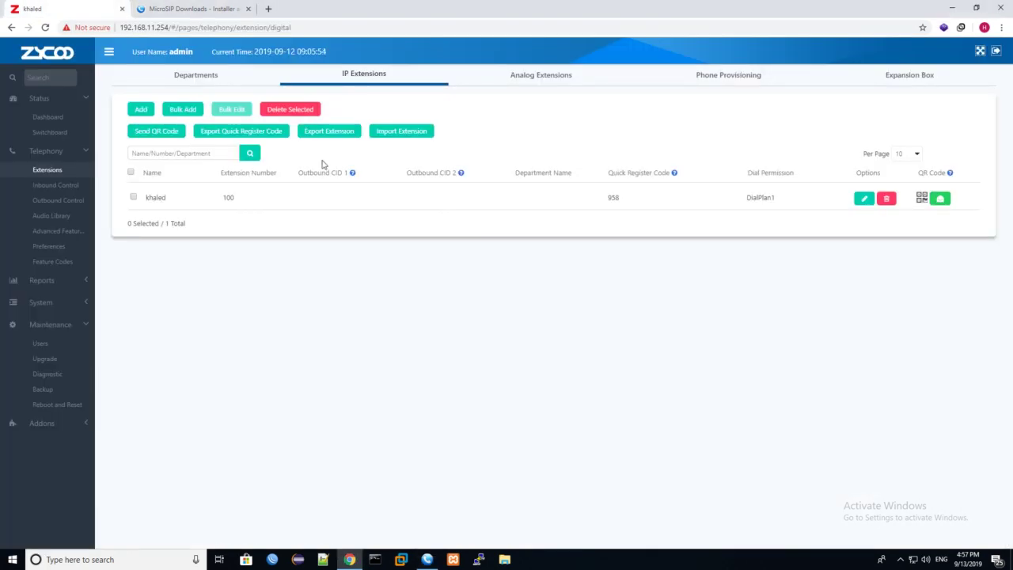
click(864, 199)
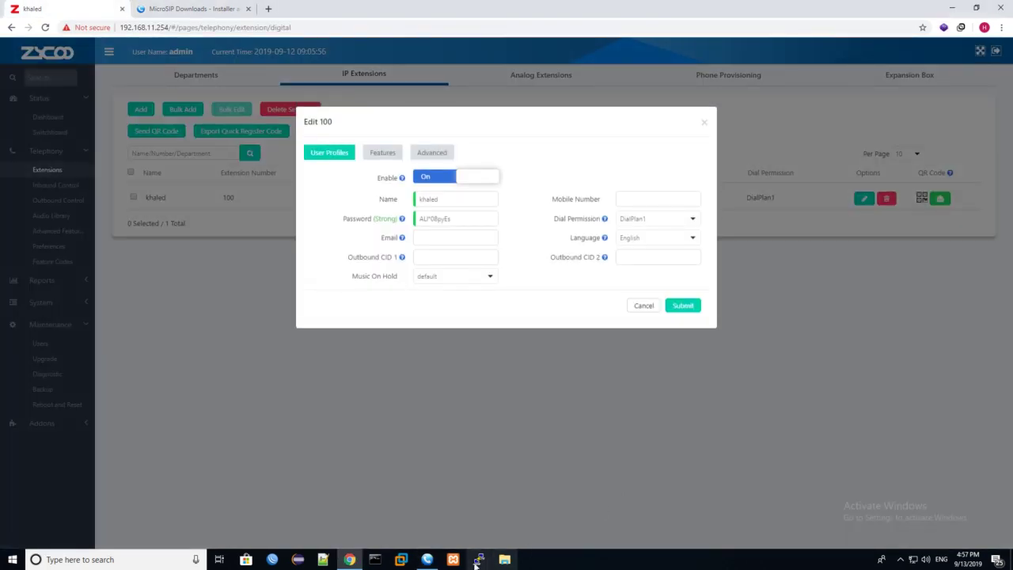
click(428, 560)
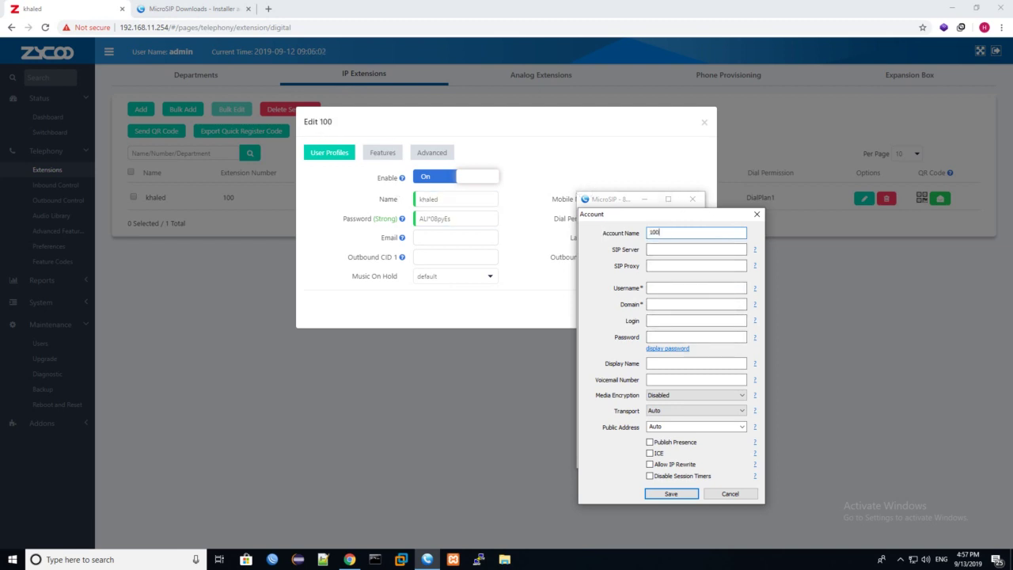
Step: Fill in SIP server 192.168.11.254, username, login and pasted password, enable Publish Presence, and save
key(Tab)
text(192.168.11.254)
key(Tab)
text(1)
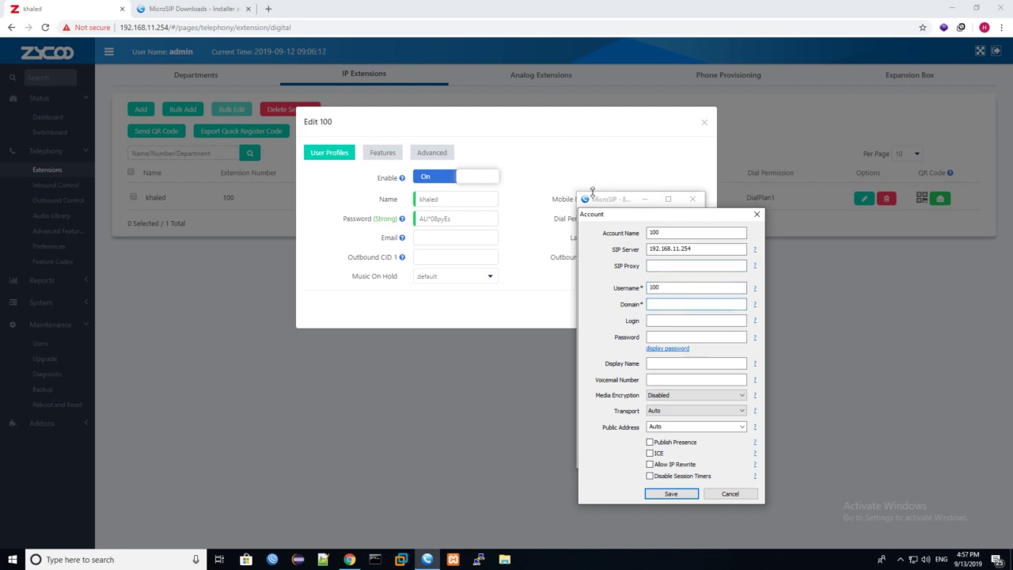
text(192.168.11.254)
key(Tab)
click(665, 336)
key(ctrl+v)
click(665, 350)
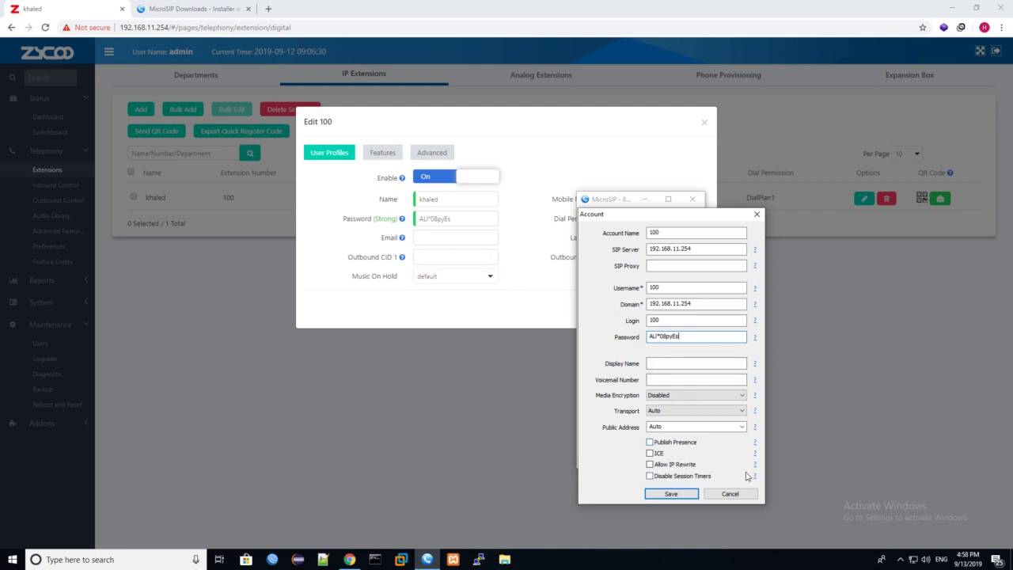
click(650, 442)
click(672, 495)
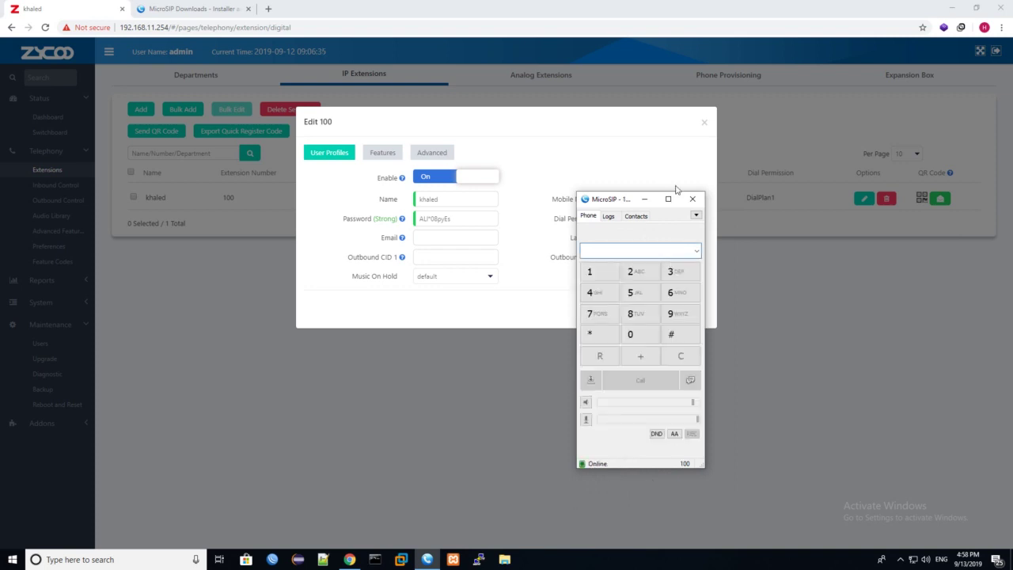
Step: Close the Edit 100 dialog, dial and erase a test number in MicroSIP, then minimize it
click(703, 130)
click(703, 125)
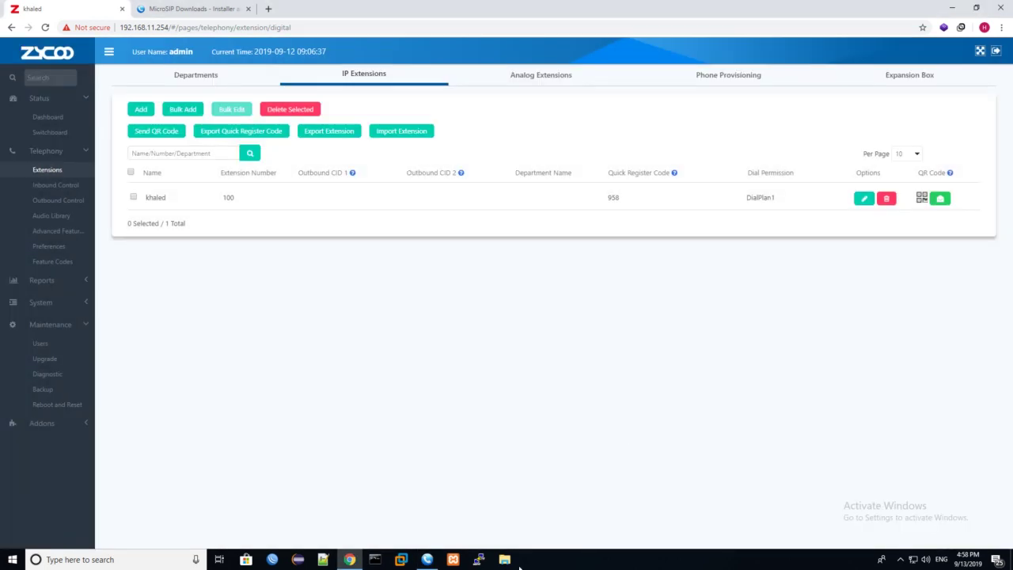
click(428, 559)
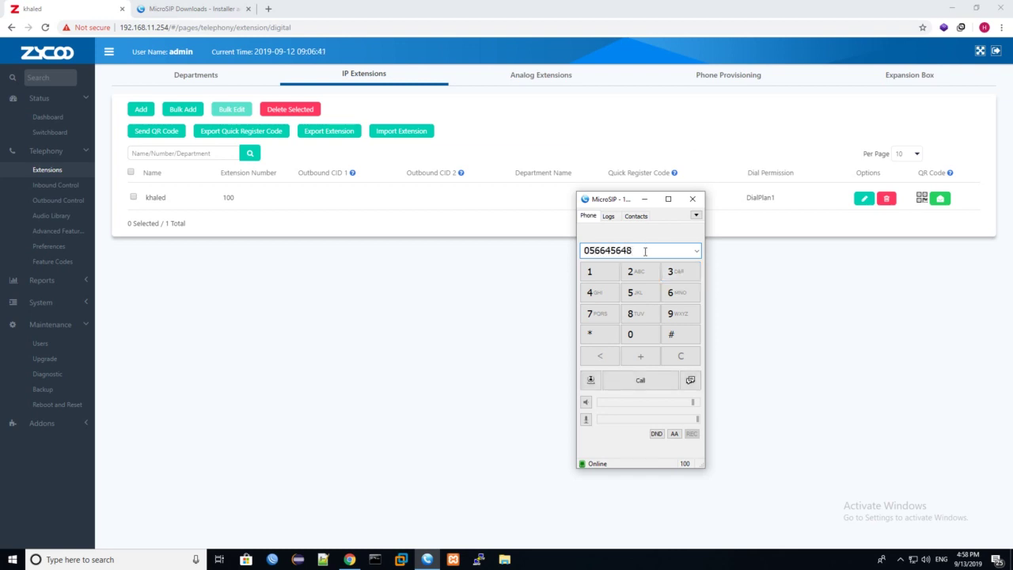
double_click(646, 251)
key(BackSpace)
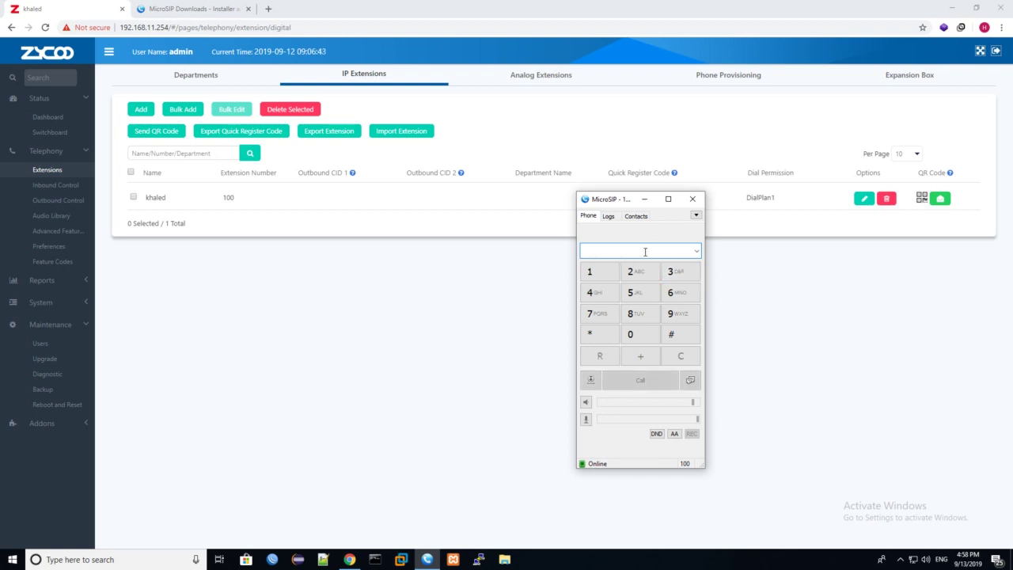
click(644, 198)
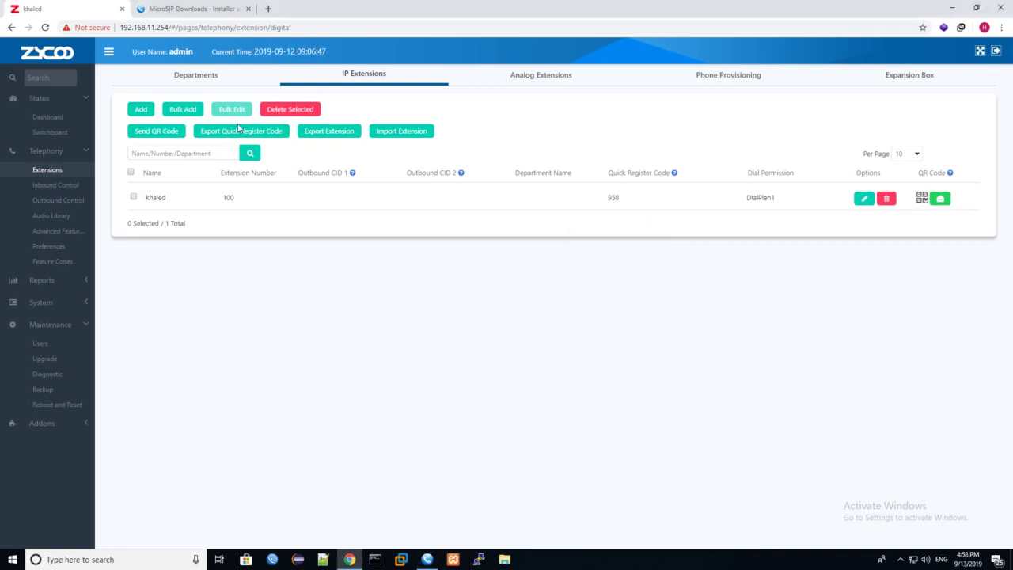
Step: In Bulk Add, set Start Extension Number 101 and Count 2
click(182, 110)
click(462, 199)
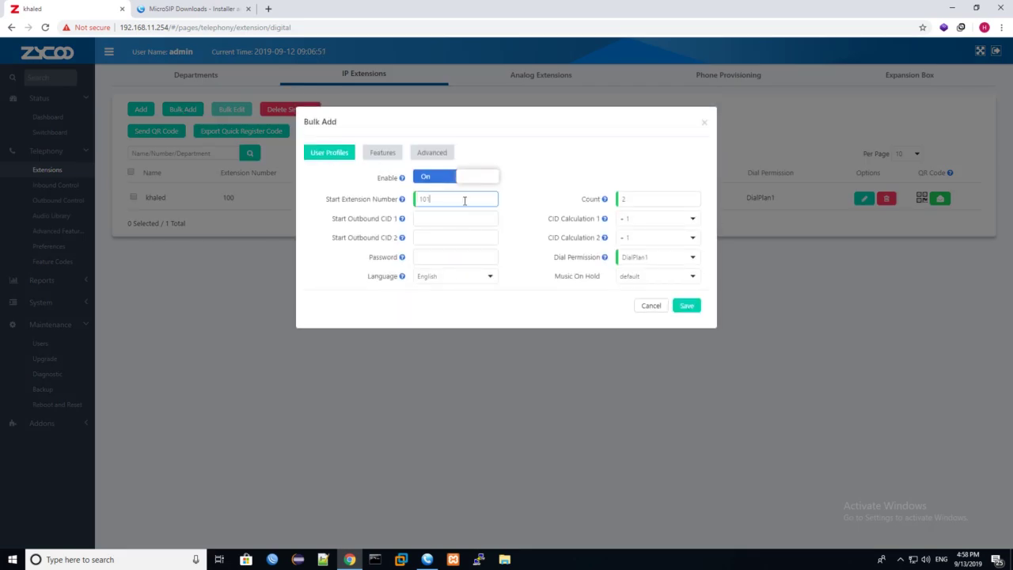
drag(465, 200, 388, 207)
click(642, 201)
drag(642, 203, 613, 207)
mouse_move(603, 205)
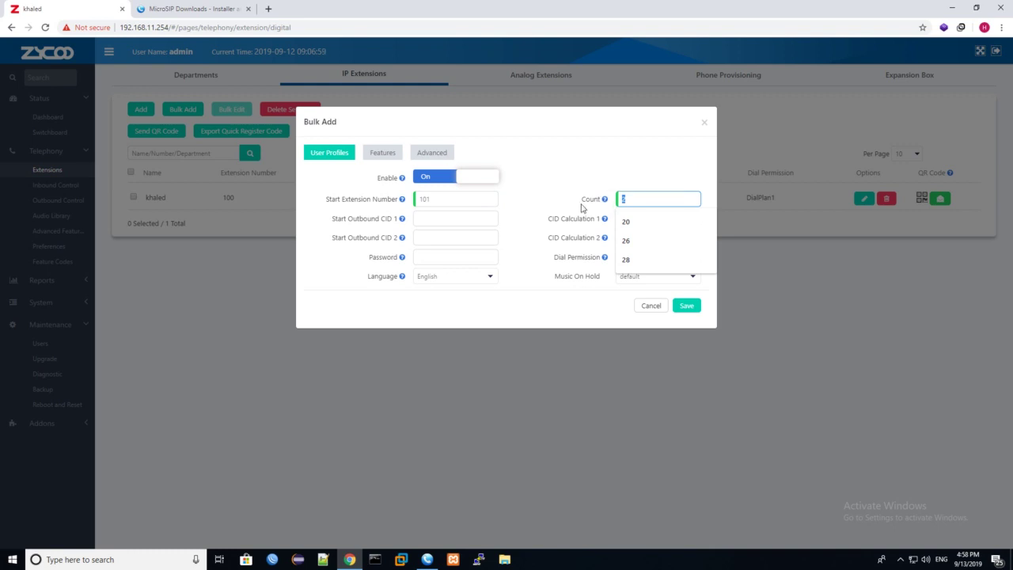
click(582, 207)
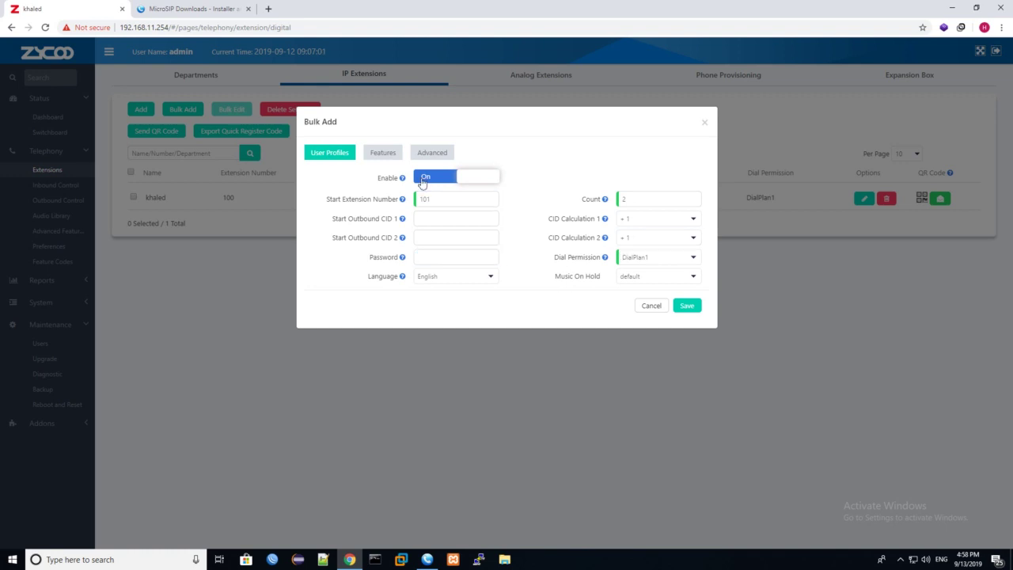
Step: Review the Features and Advanced tabs, then save extensions 101 and 102
click(384, 157)
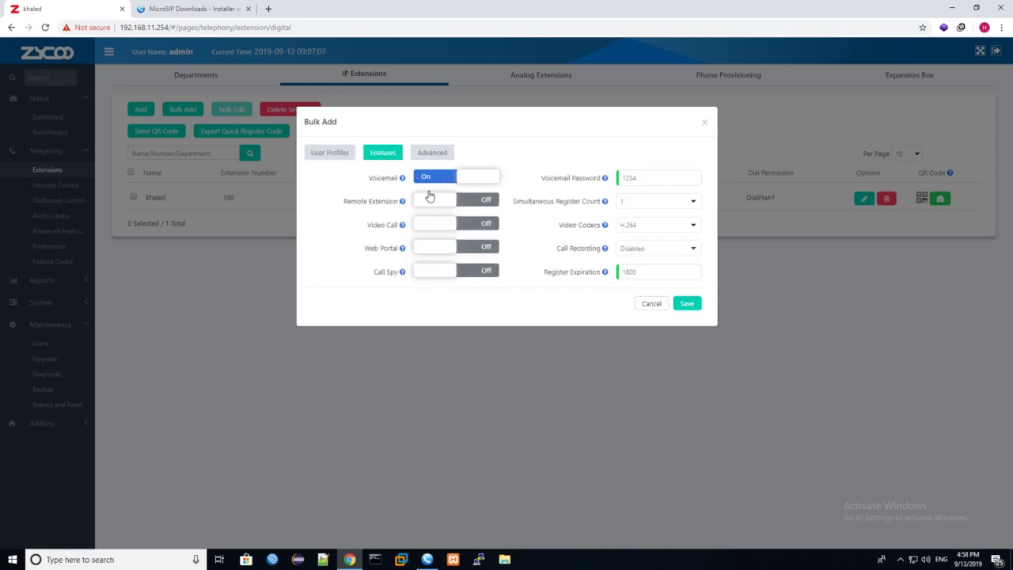
click(425, 152)
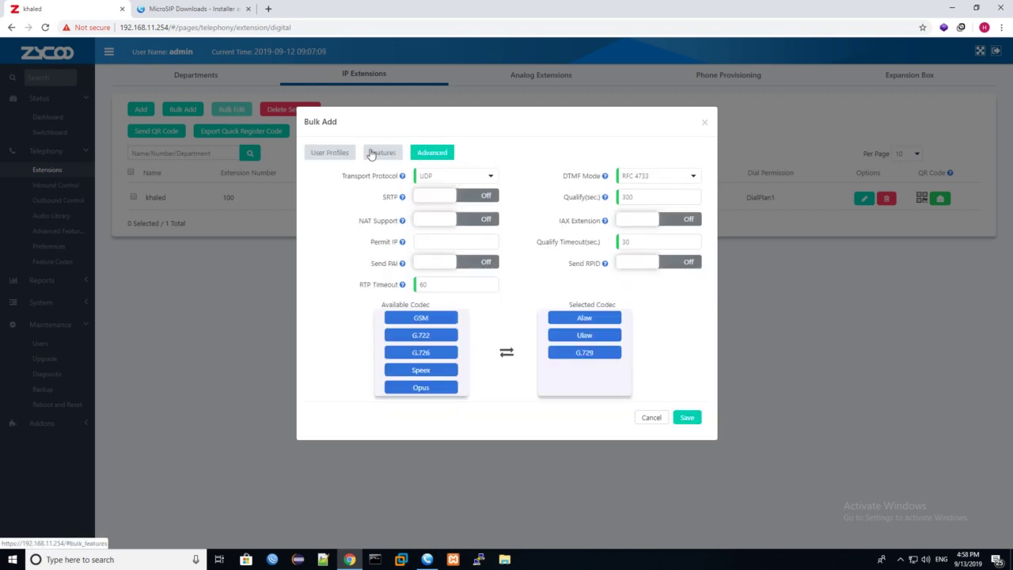
click(370, 155)
click(348, 152)
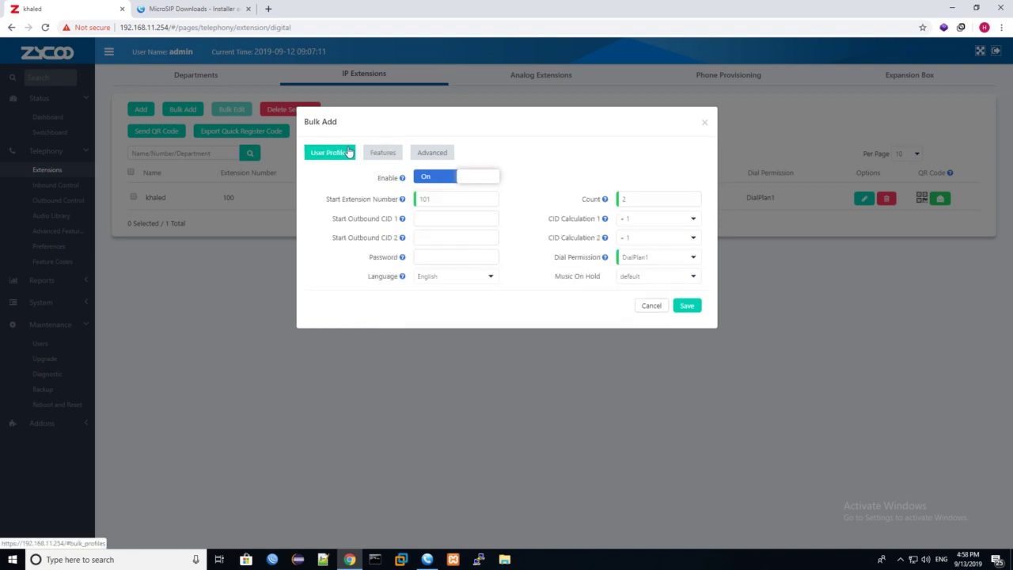
click(450, 259)
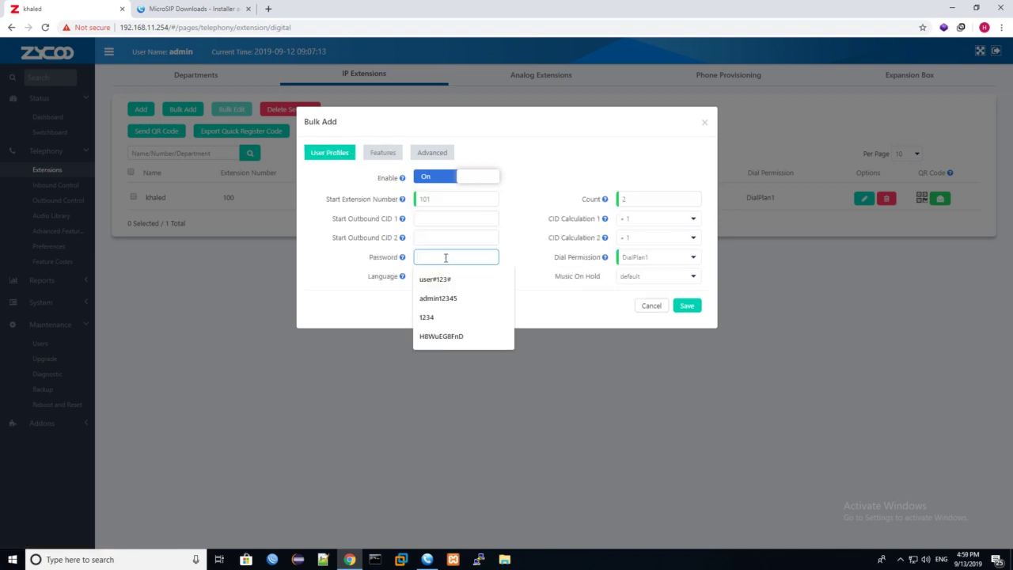
click(516, 260)
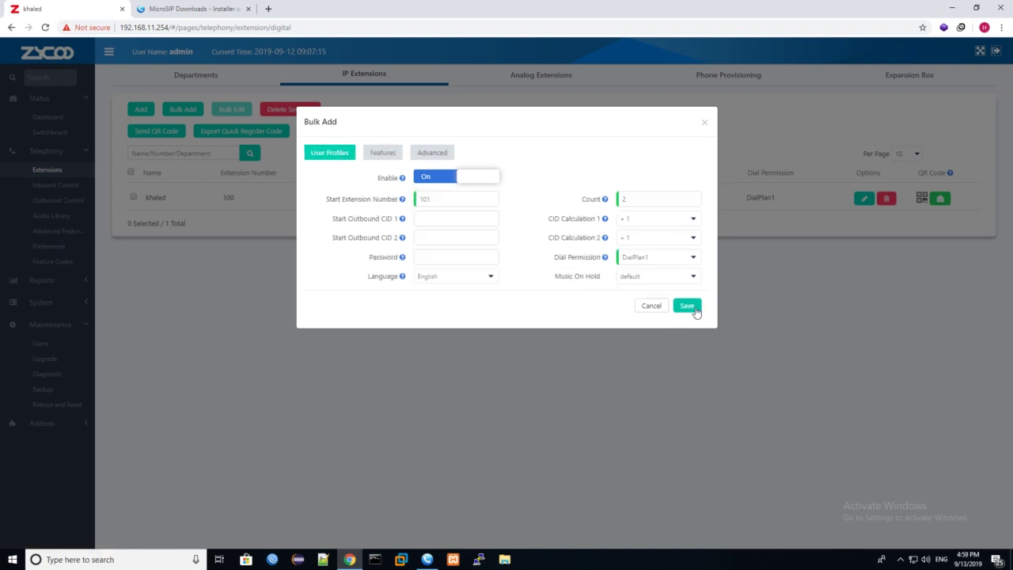
click(695, 306)
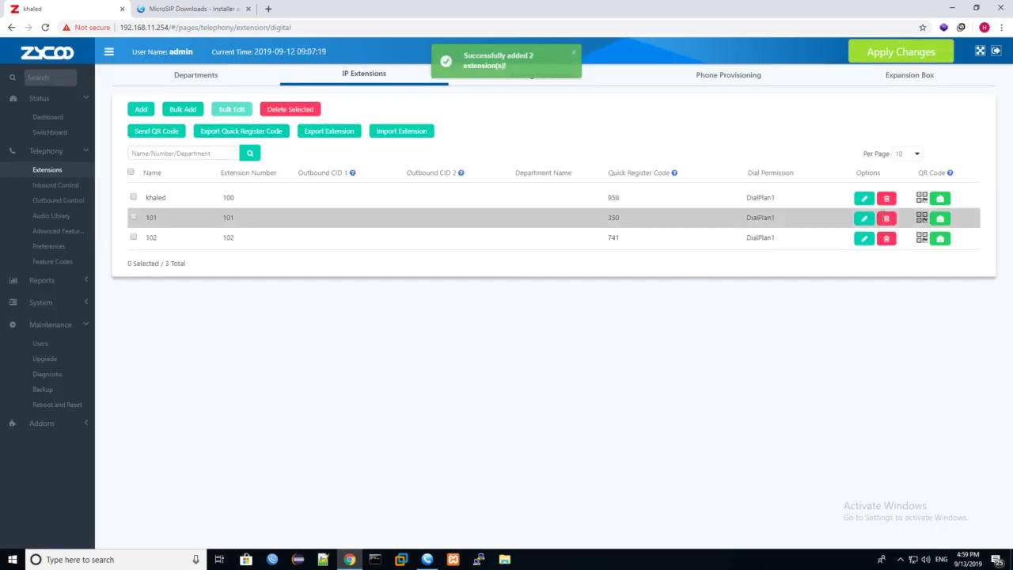
Step: Copy extension 101's generated password and apply the configuration changes
click(865, 218)
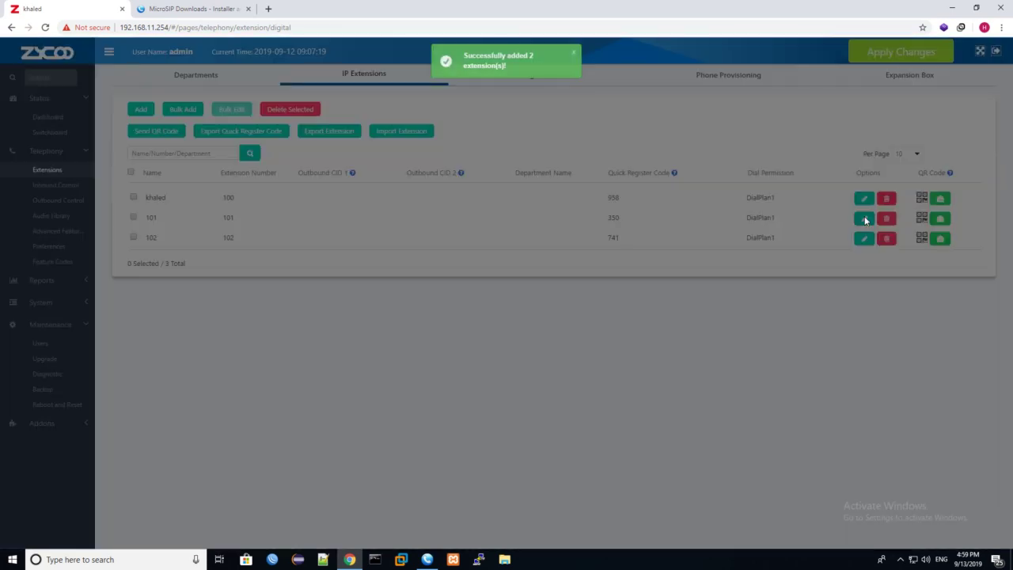
drag(454, 219, 415, 220)
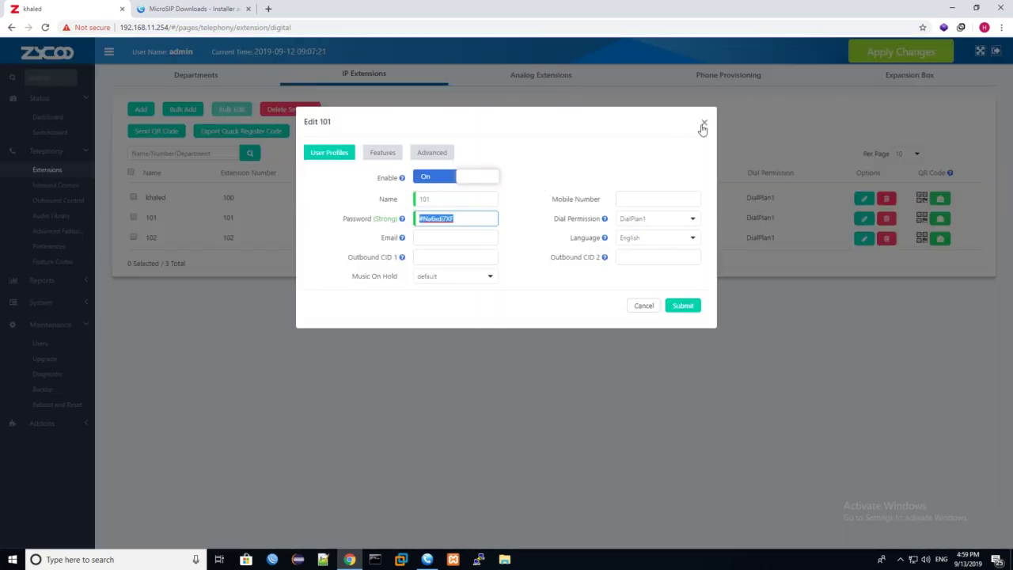
click(704, 123)
click(927, 51)
click(618, 174)
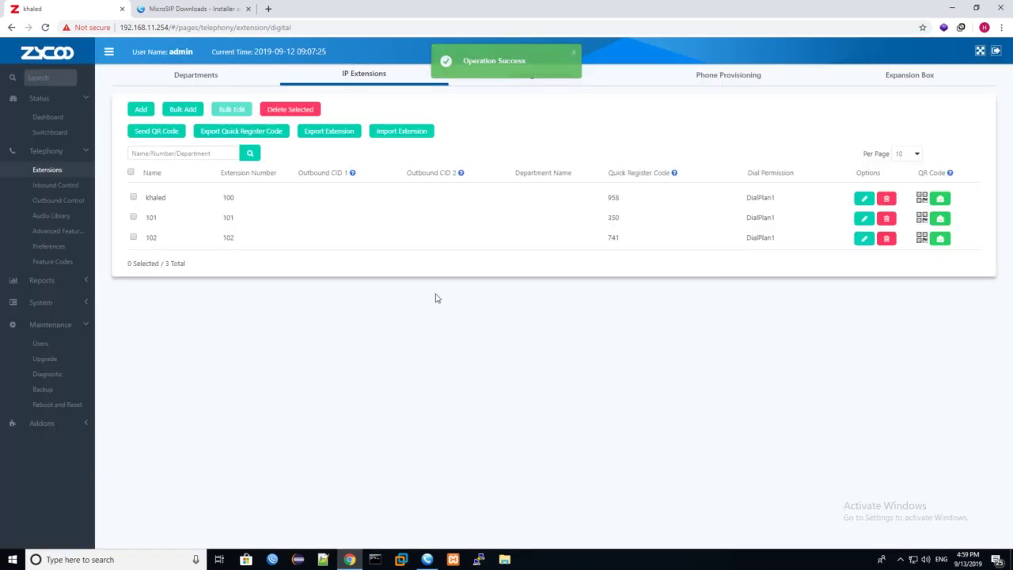
click(268, 9)
Step: Search Google for zoiper, open its download page, and launch Zoiper5 from Start
text(z)
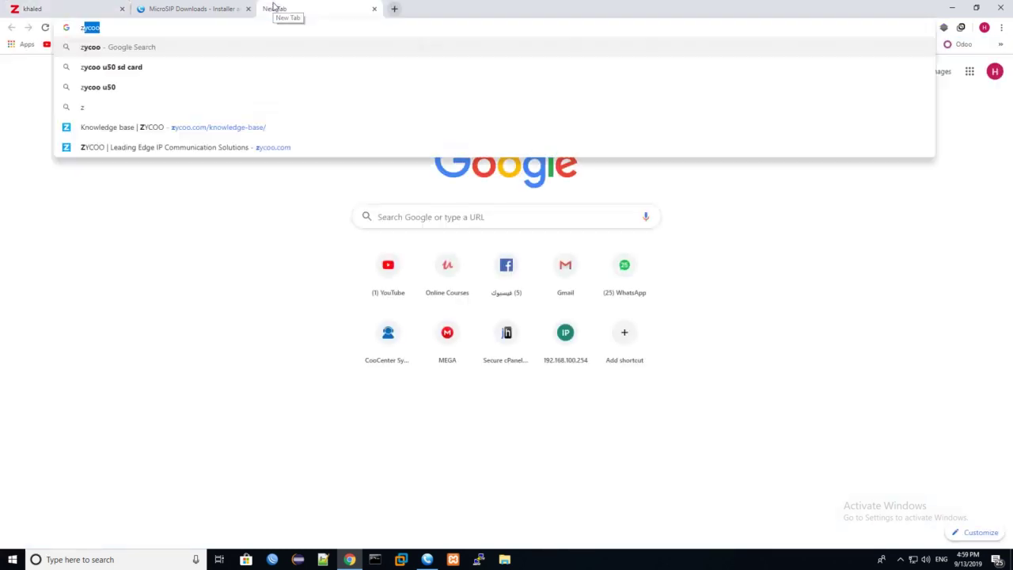
text(oiper)
key(Return)
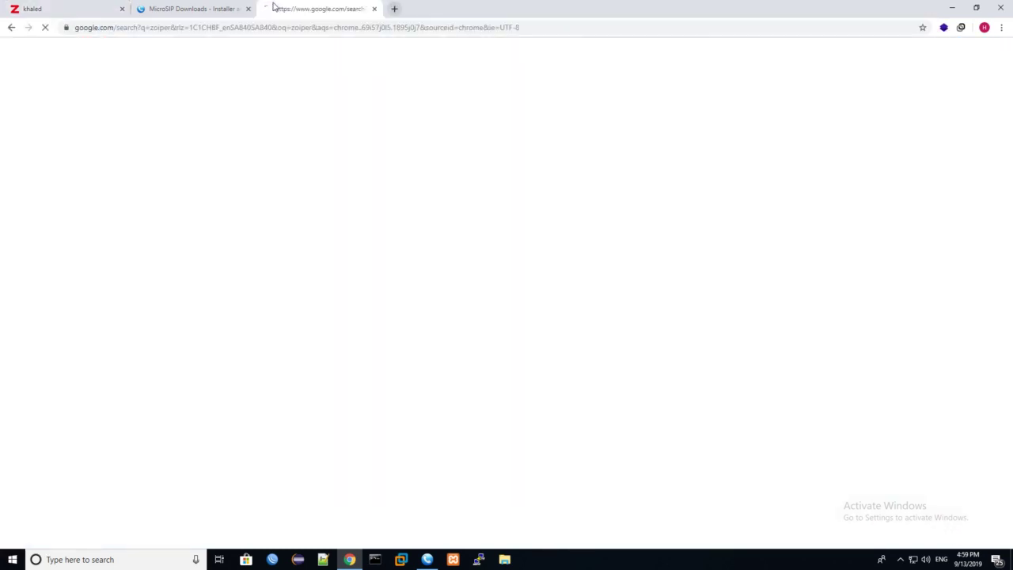
click(127, 196)
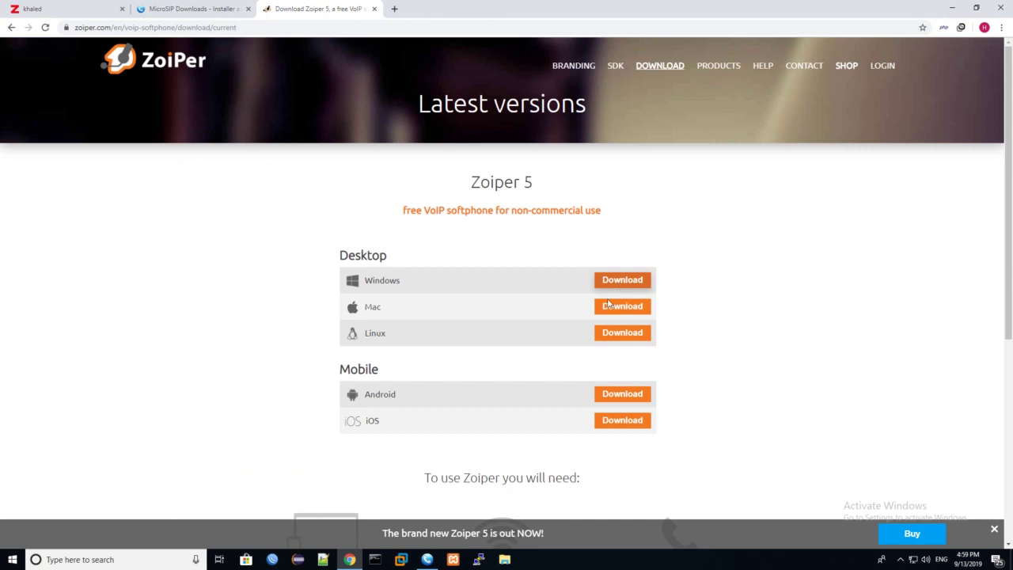
click(170, 554)
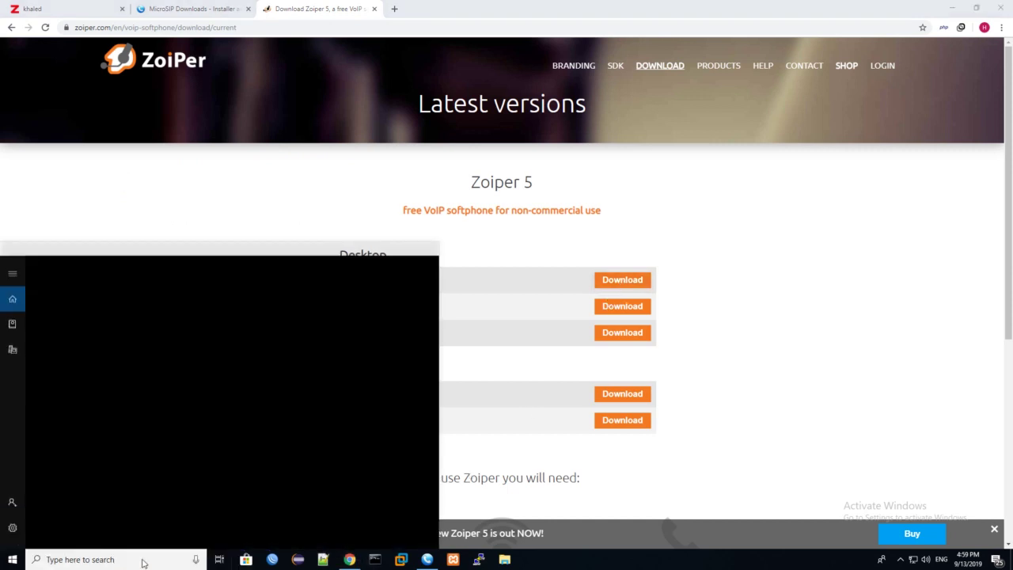
text(zoip)
key(Return)
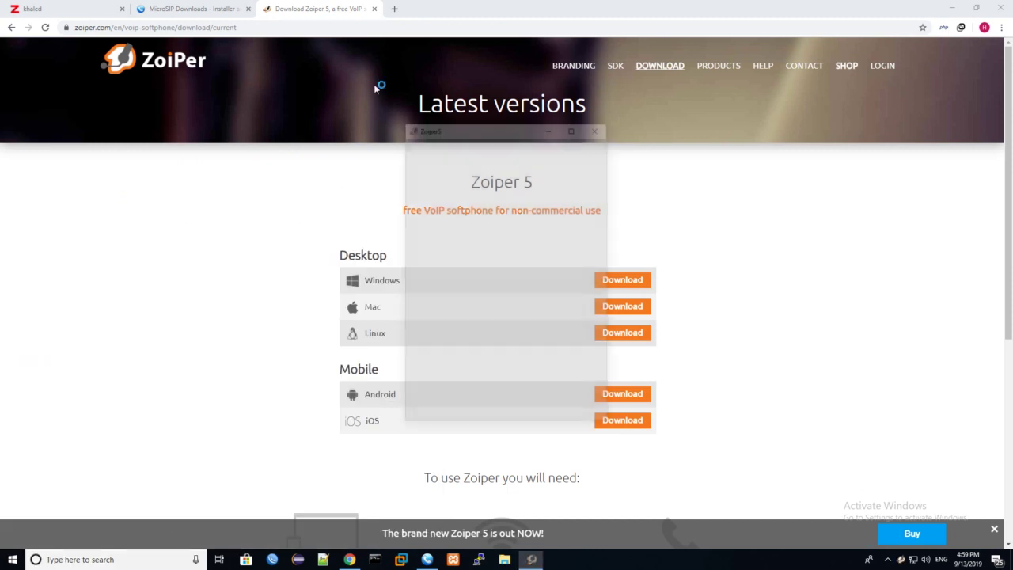
click(375, 9)
click(248, 9)
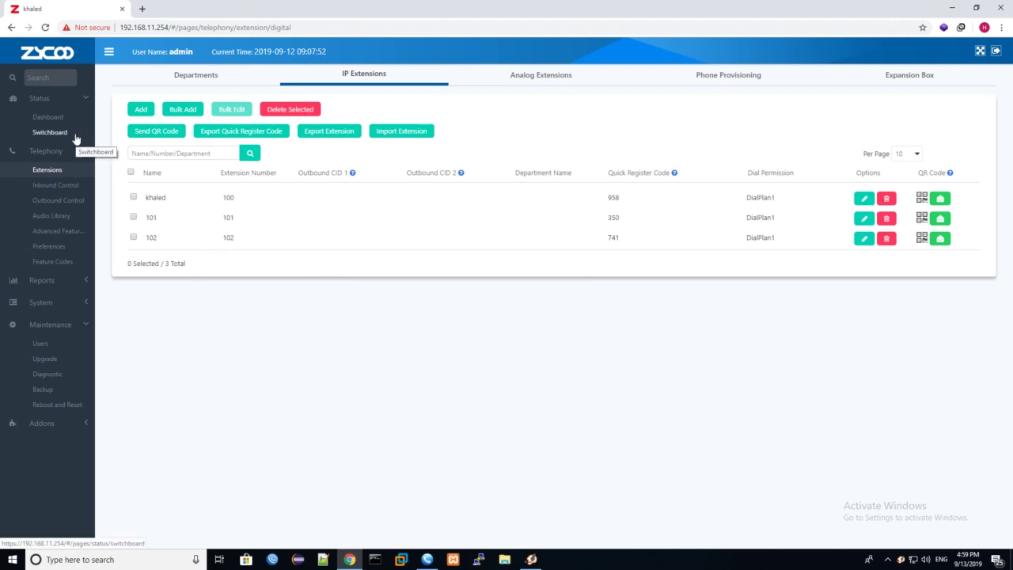
Step: Check extension 100's live status on the CooVox switchboard
click(49, 133)
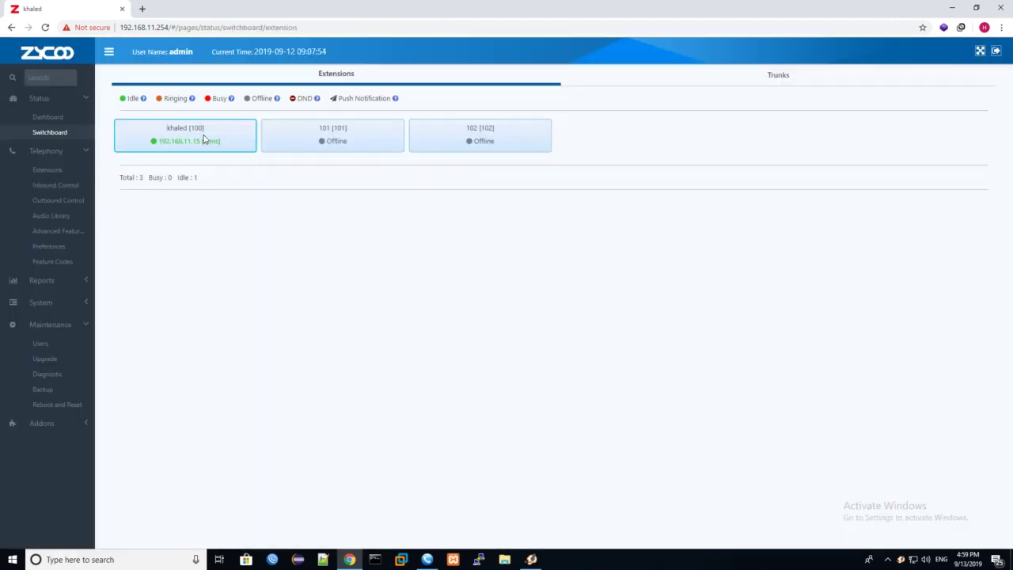
drag(234, 145, 210, 142)
click(211, 164)
click(298, 142)
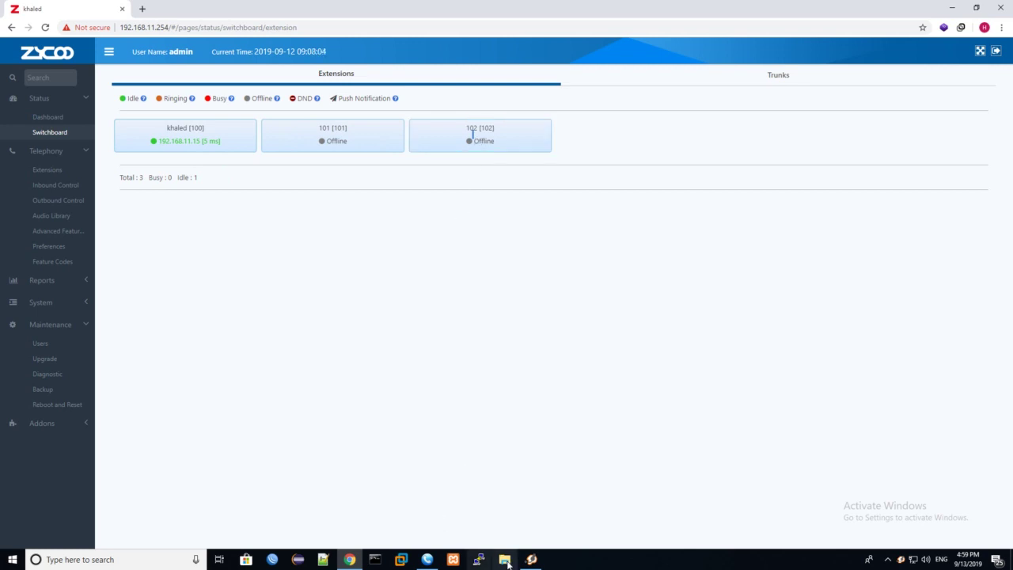
Step: Continue with free Zoiper and delete the old 666 account under Settings > Accounts
click(531, 559)
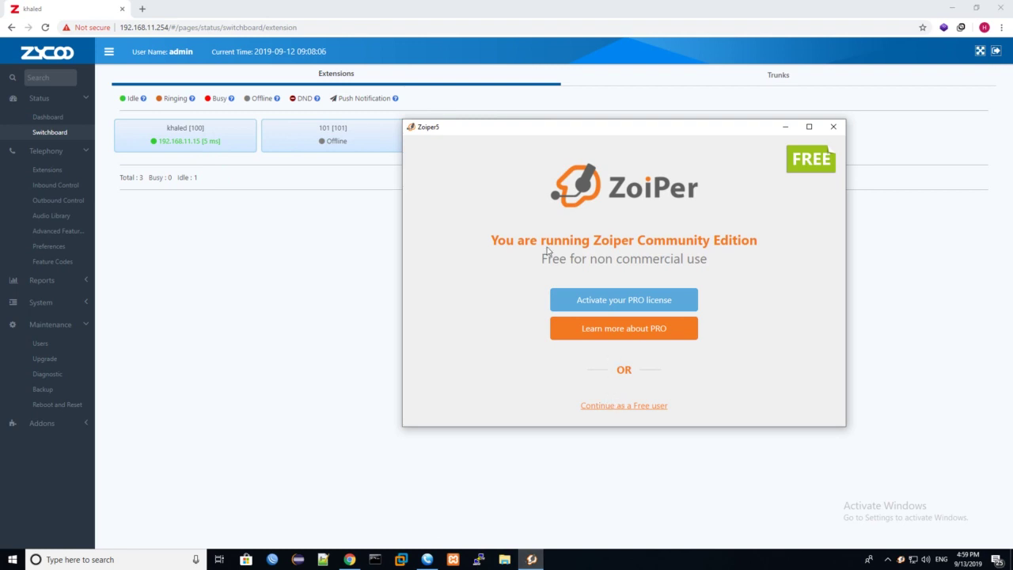
drag(527, 133, 367, 136)
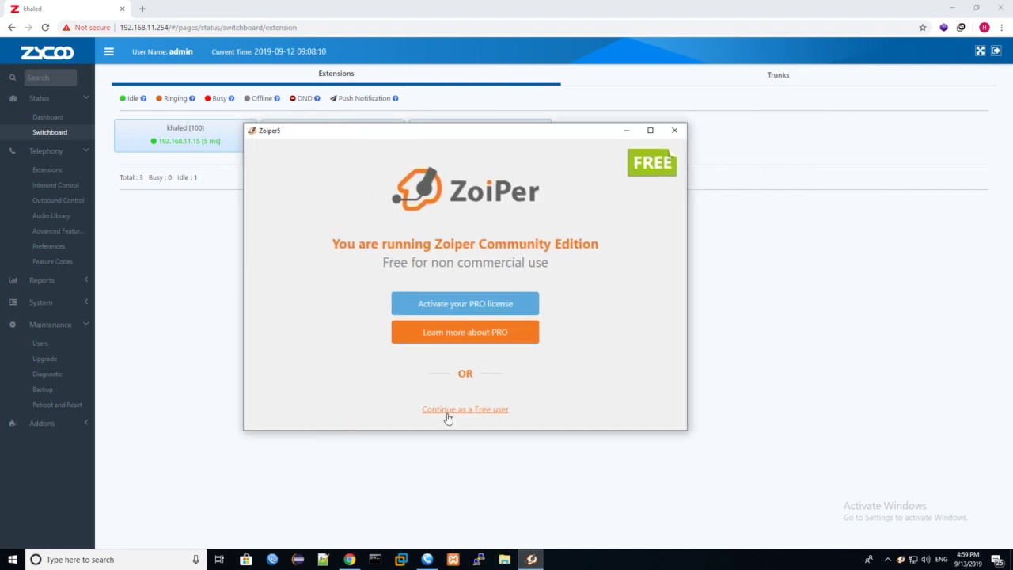
click(448, 413)
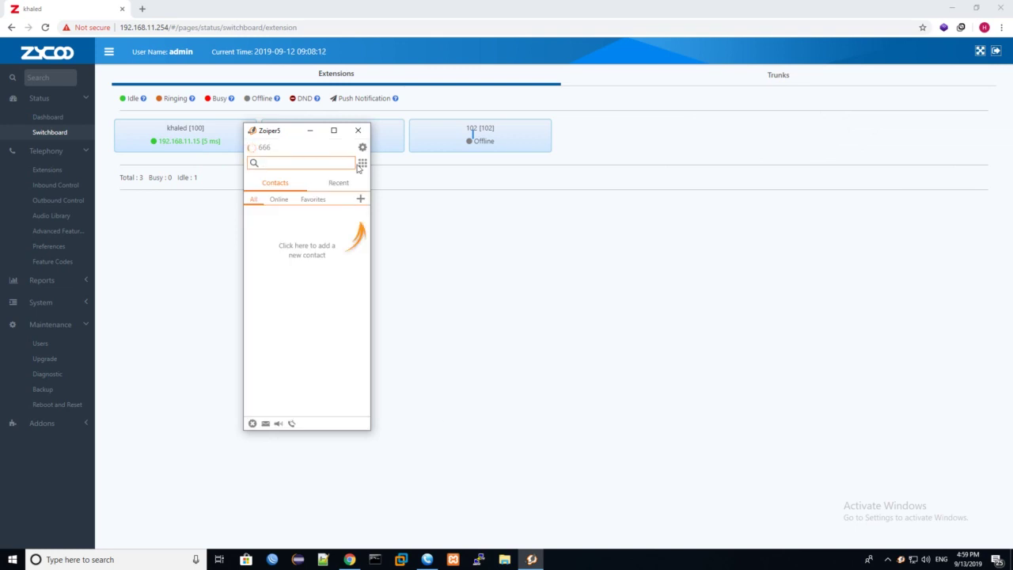
click(362, 148)
click(336, 170)
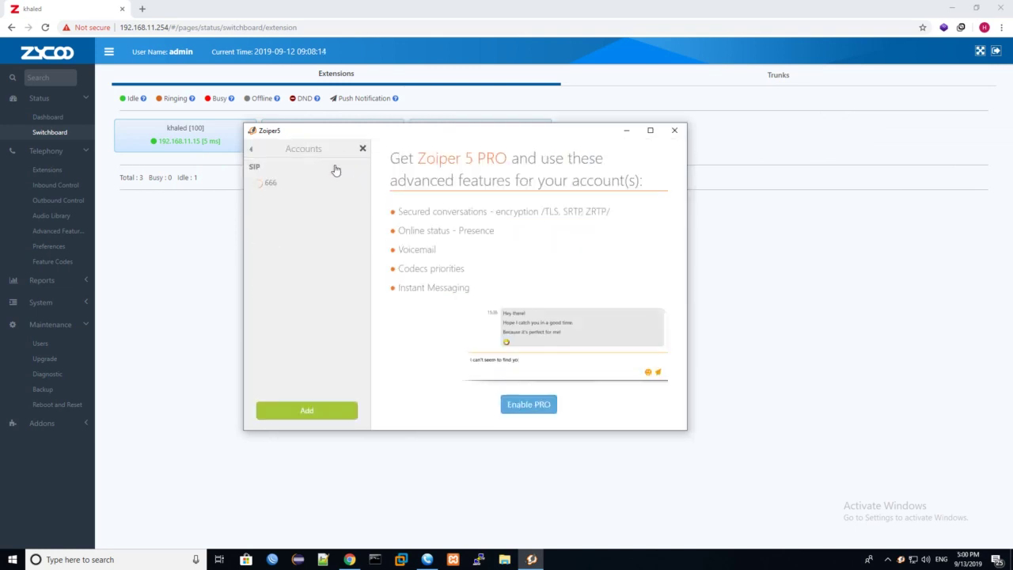
click(289, 185)
click(668, 163)
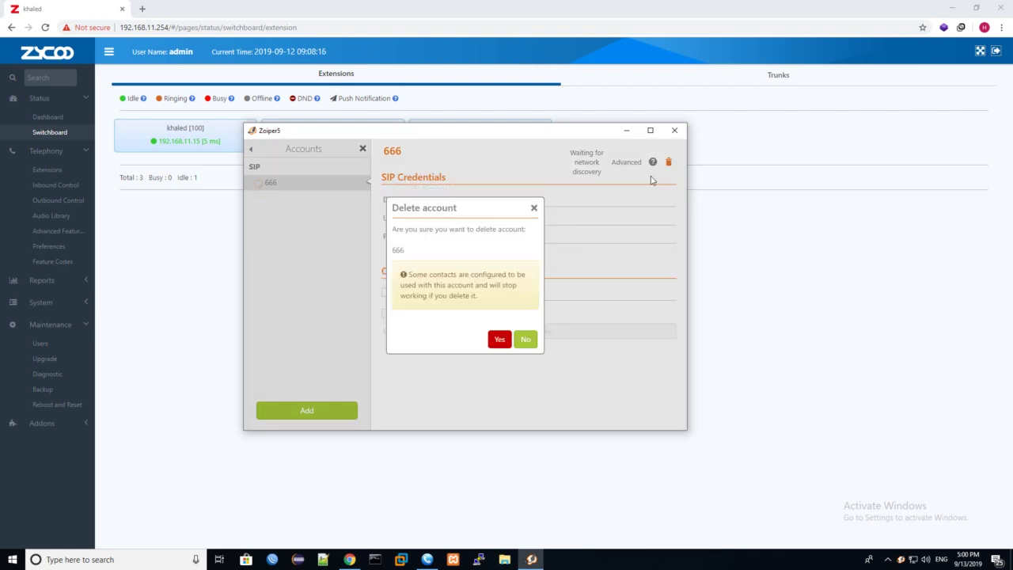
click(499, 339)
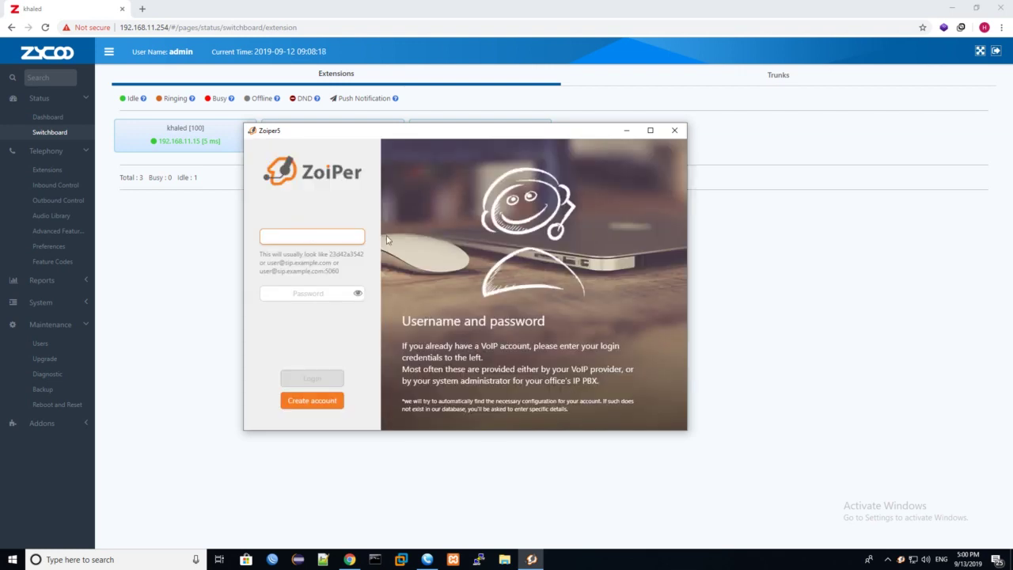
drag(320, 132, 415, 145)
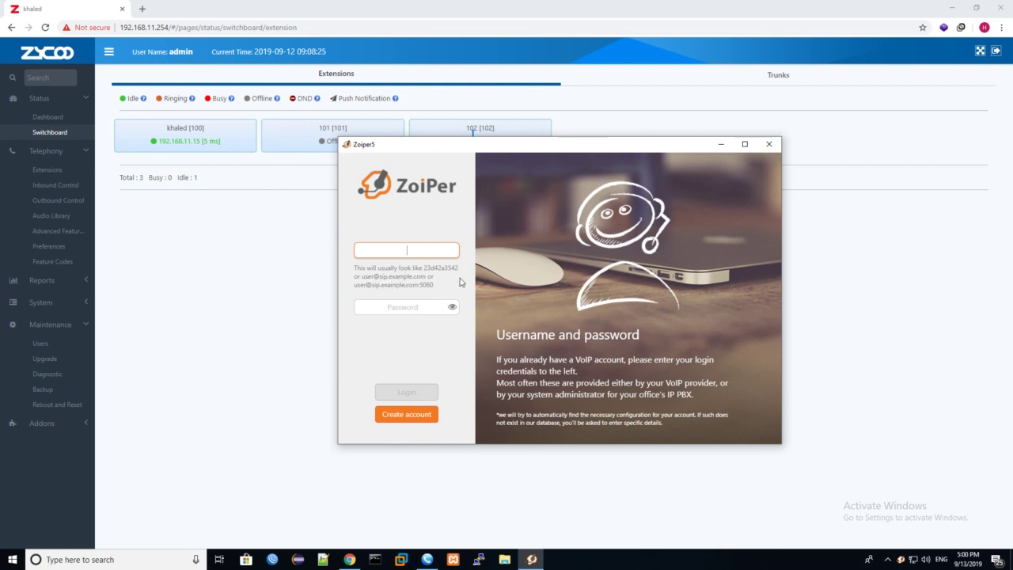
text(101@)
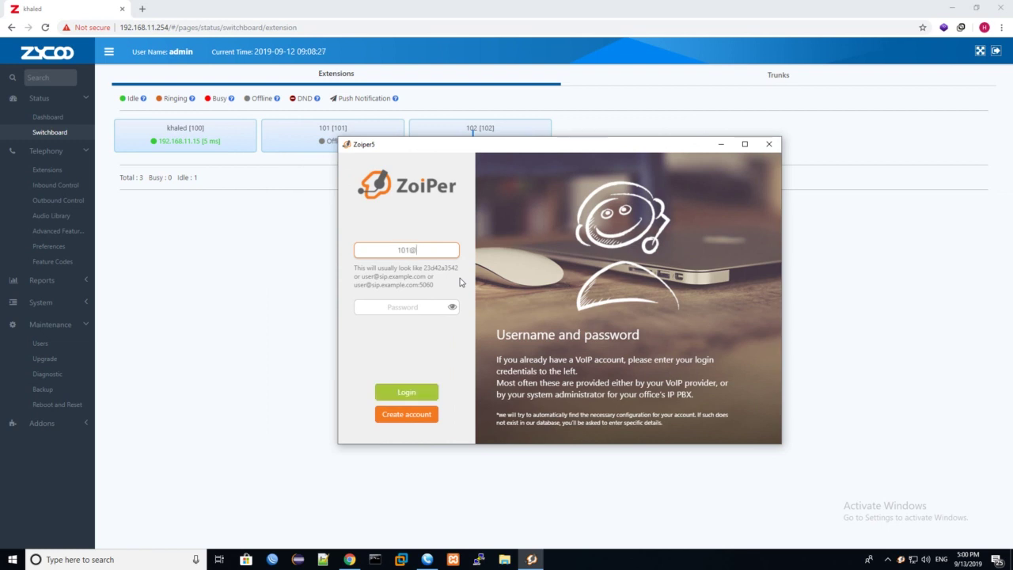
text(192.168.11.254)
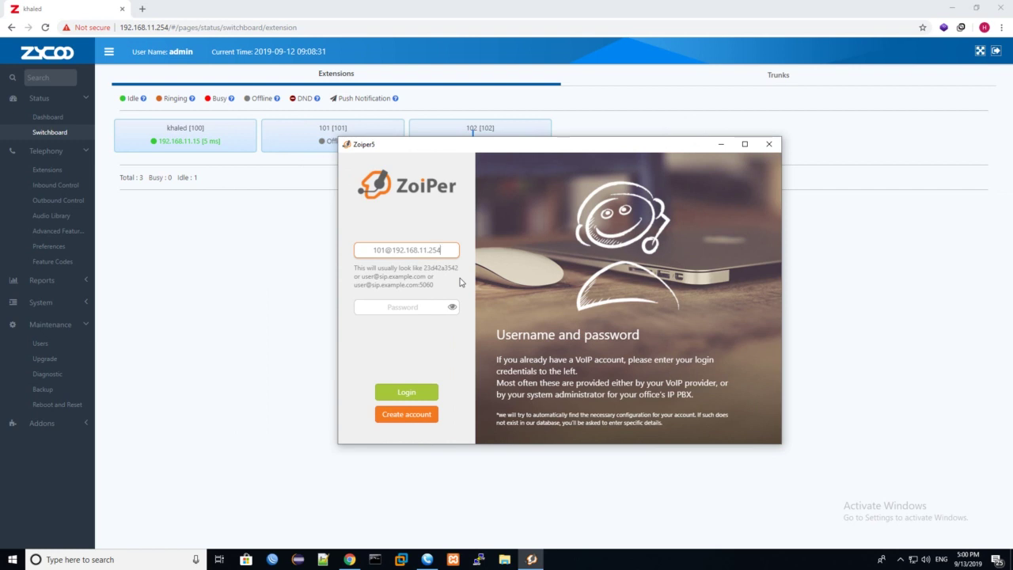
click(437, 303)
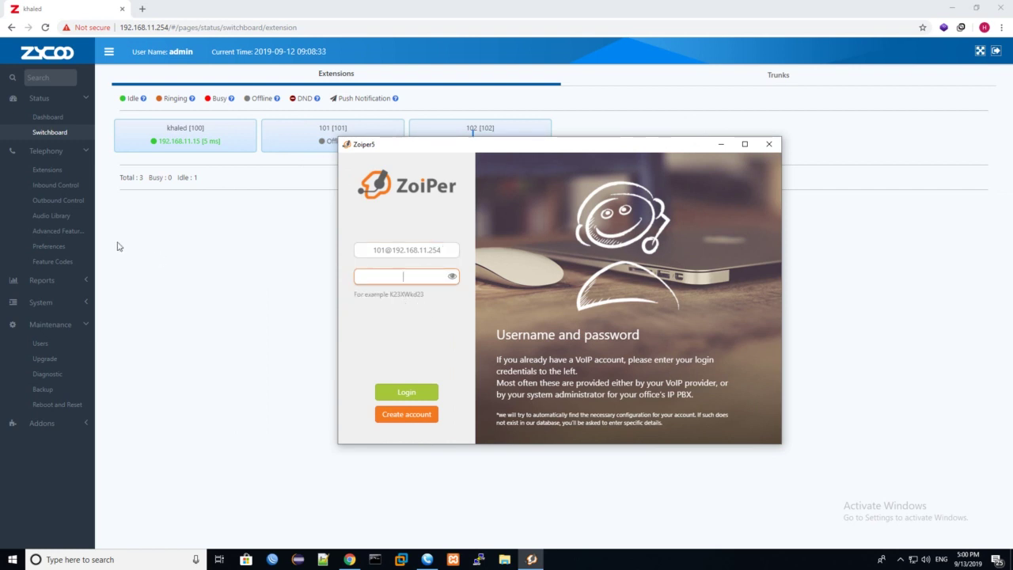
key(ctrl+v)
click(451, 278)
Step: Recopy extension 101's password from CooVox, replace the Zoiper password with it, and log in
click(55, 171)
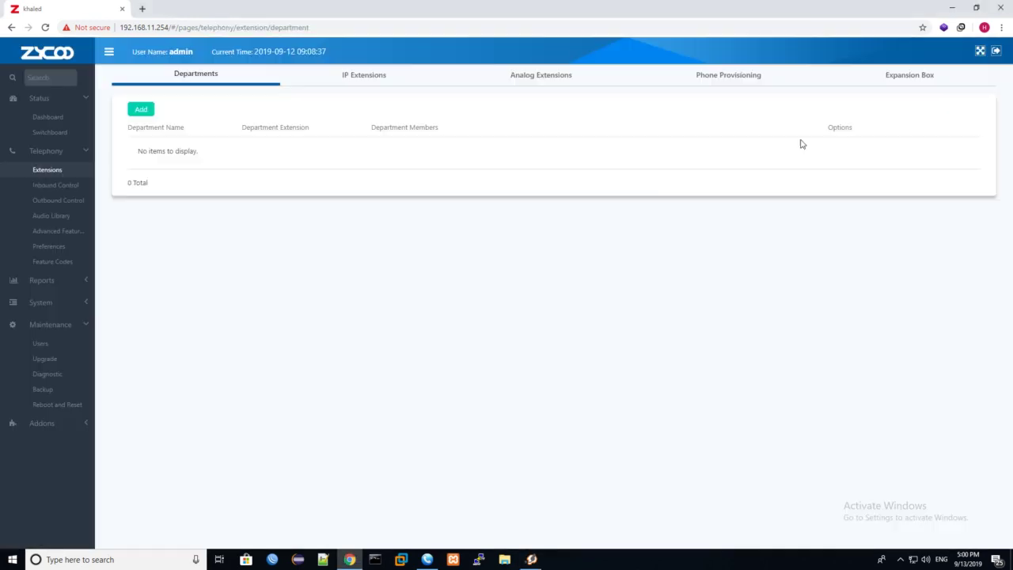
click(398, 78)
click(861, 217)
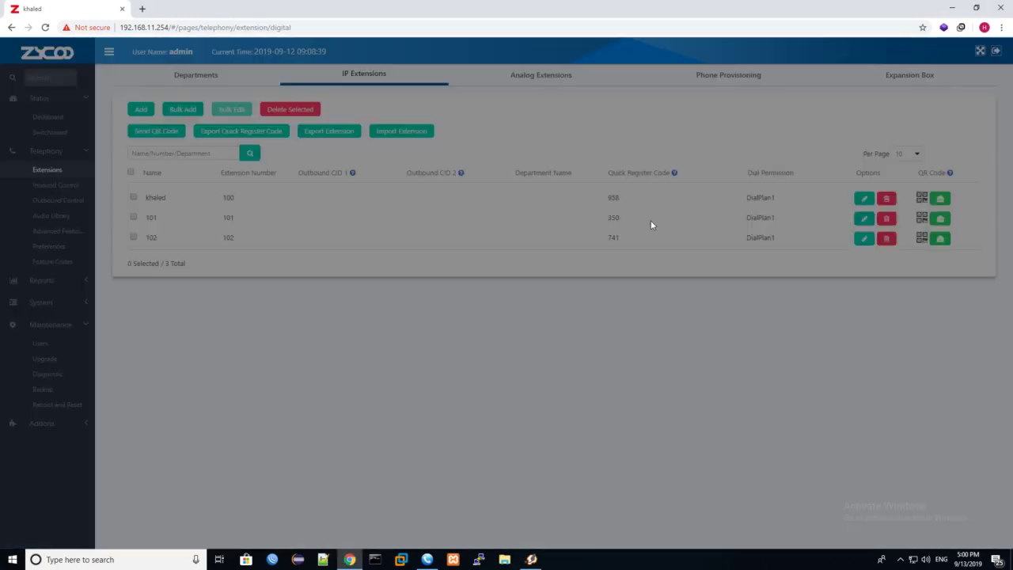
drag(453, 220, 270, 219)
key(ctrl+c)
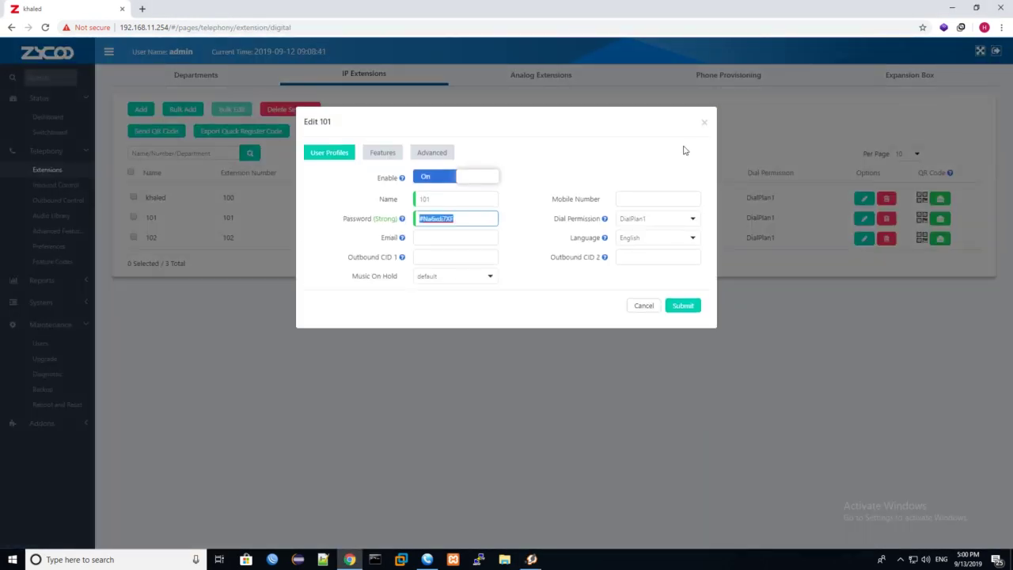
click(707, 125)
click(532, 558)
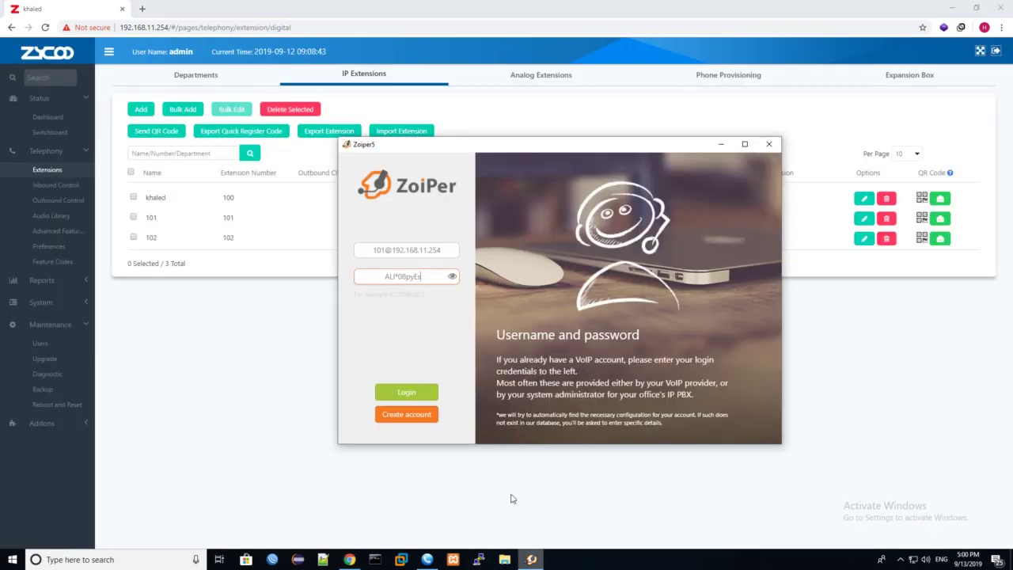
double_click(425, 278)
key(ctrl+a)
key(ctrl+v)
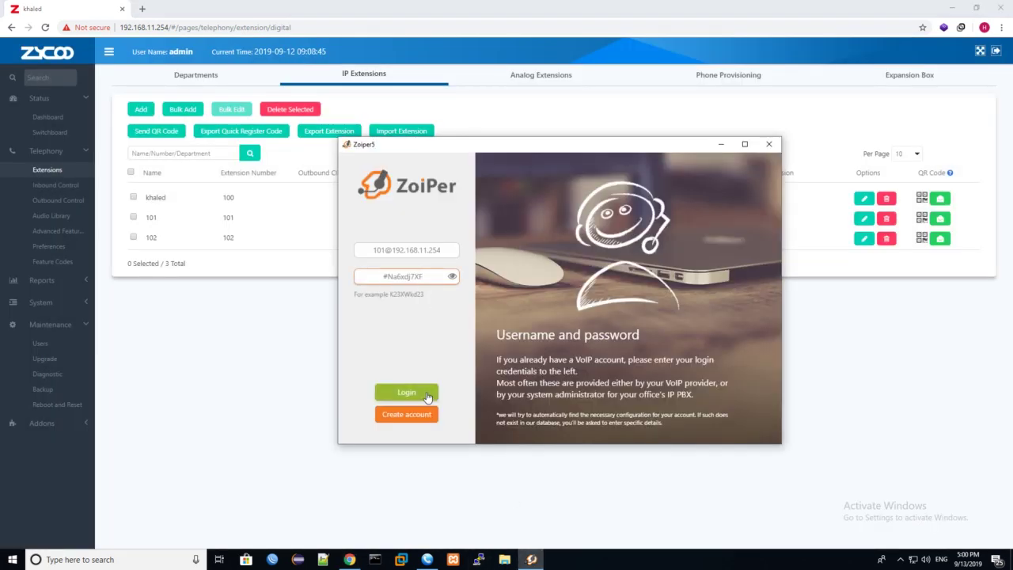
click(406, 393)
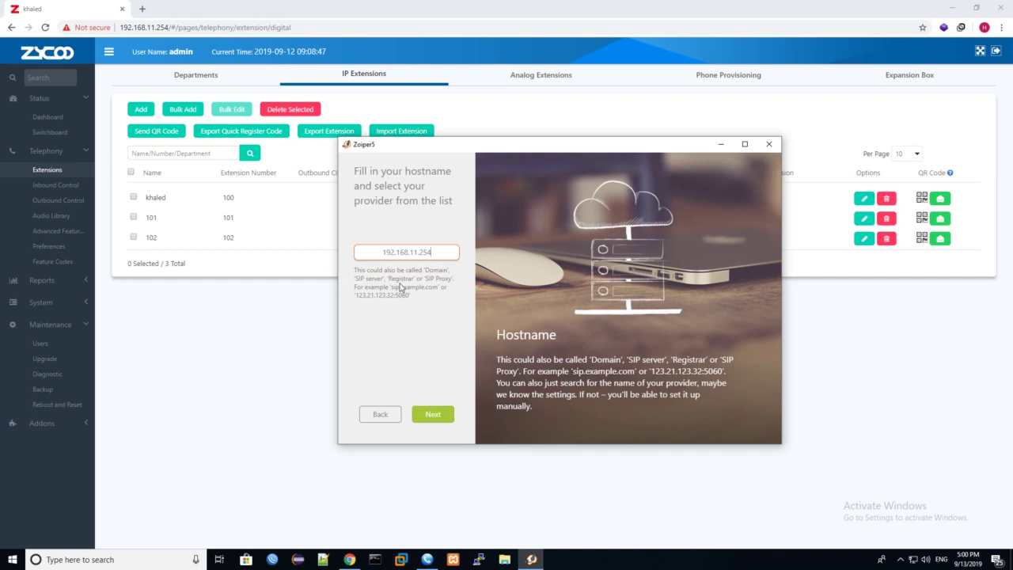
click(433, 417)
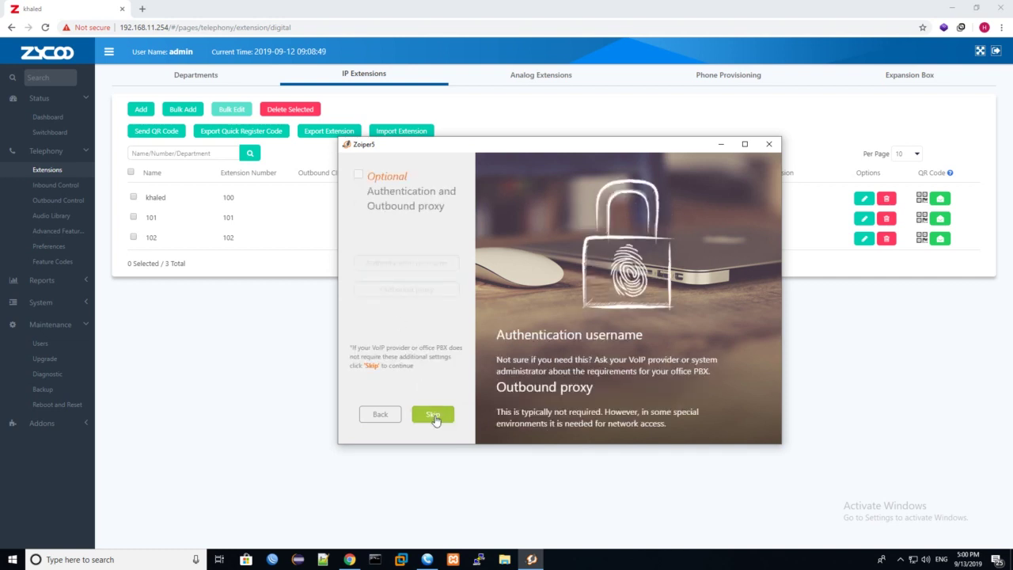
click(434, 417)
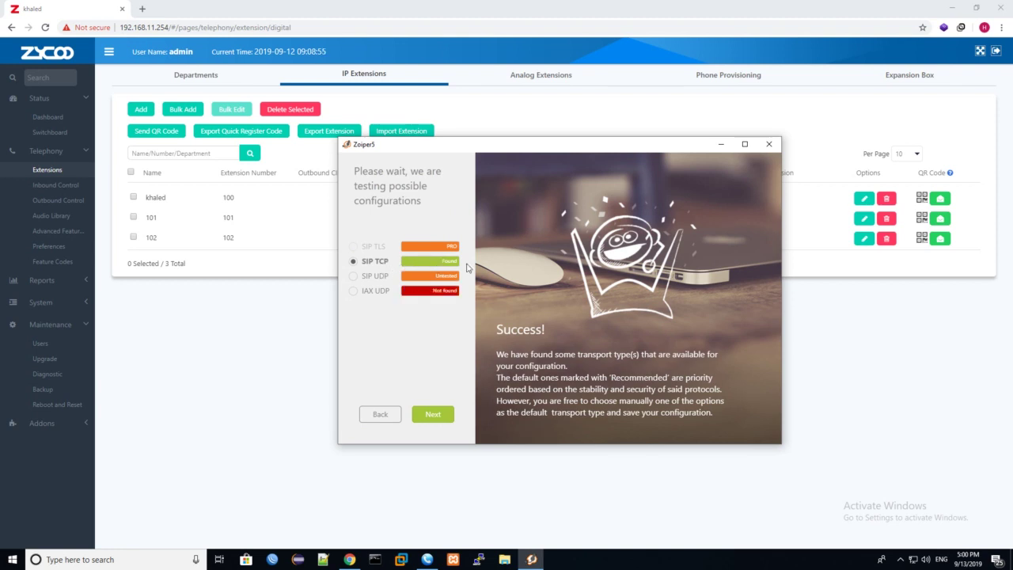
click(434, 420)
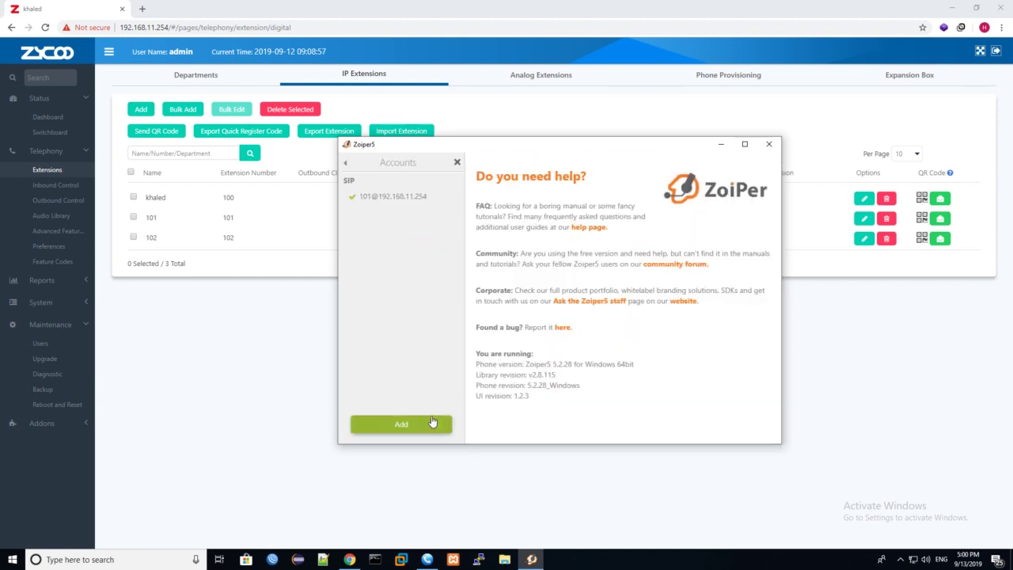
Step: Dismiss the PRO-only add-account notice, collapse Zoiper to its dialer, and return to the switchboard
click(426, 432)
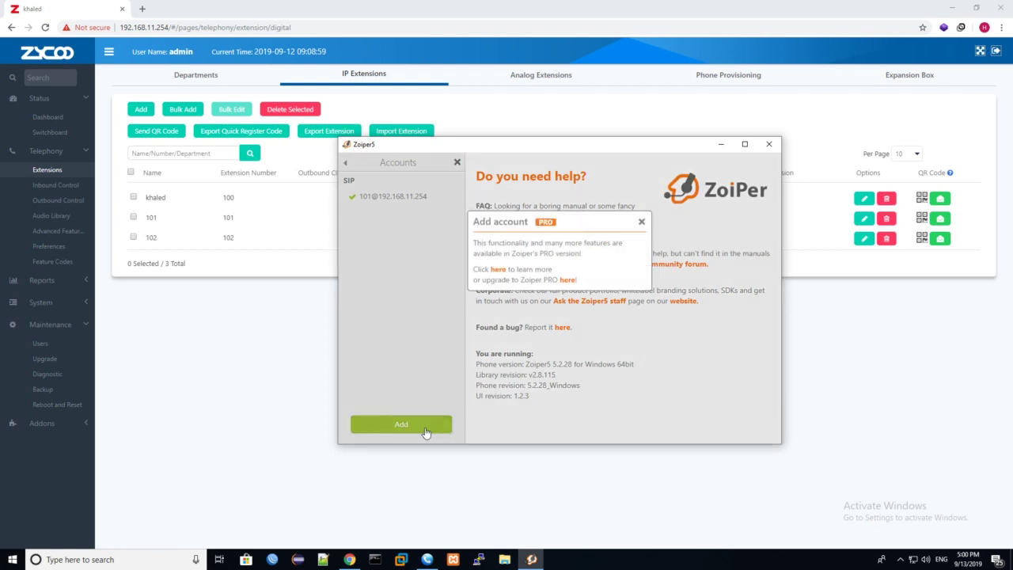
click(642, 224)
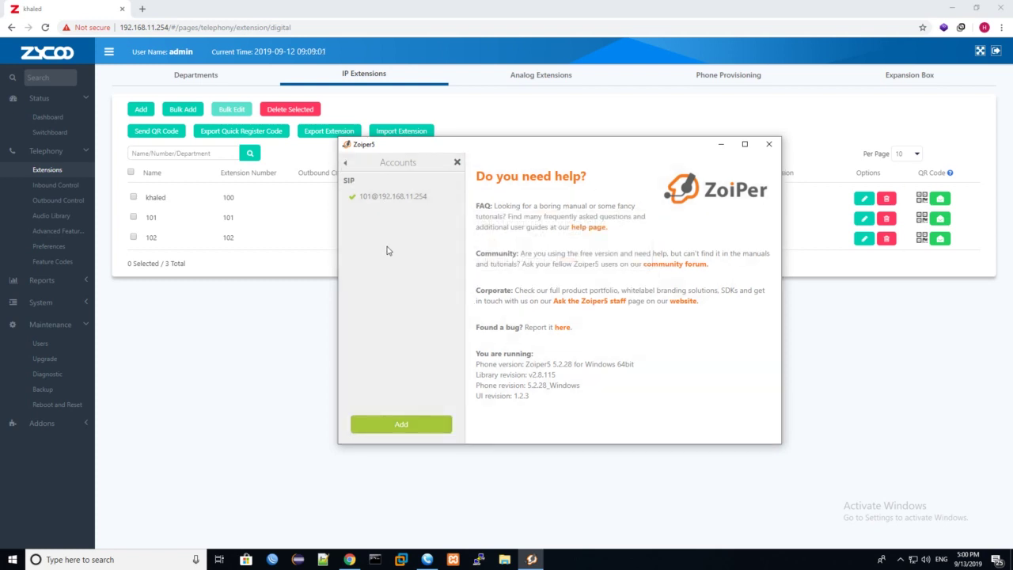
click(458, 164)
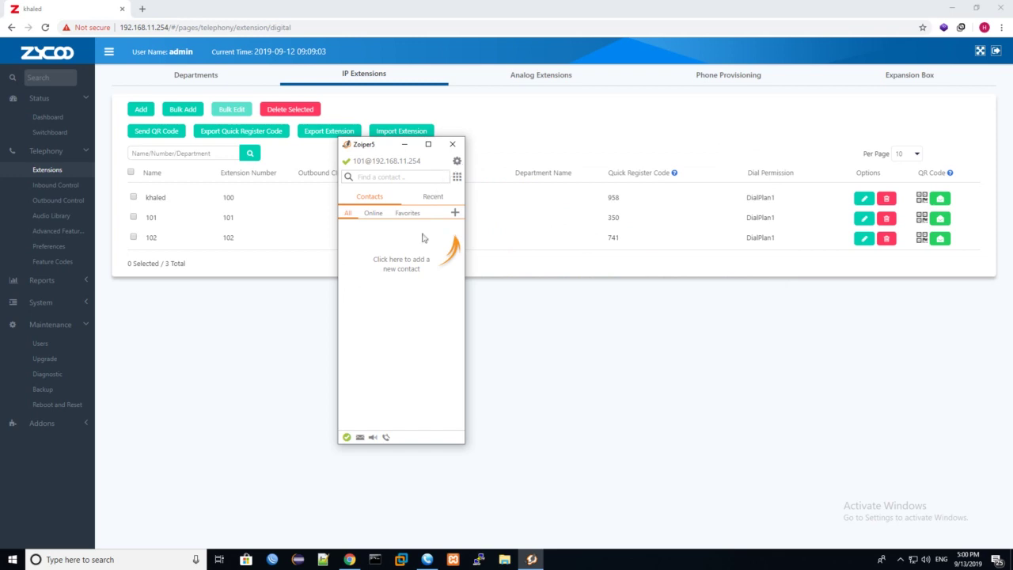
click(77, 138)
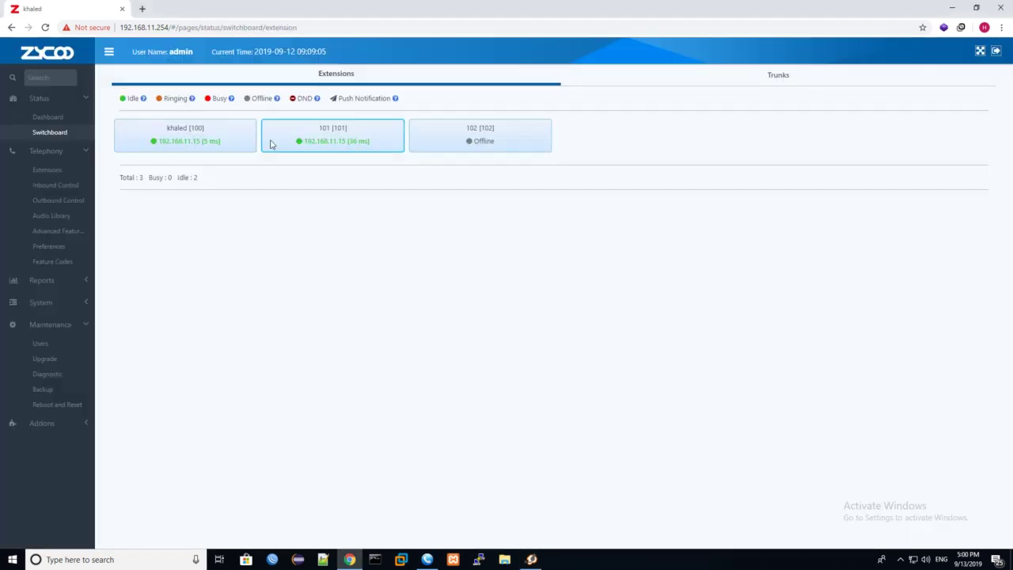
double_click(197, 142)
click(207, 143)
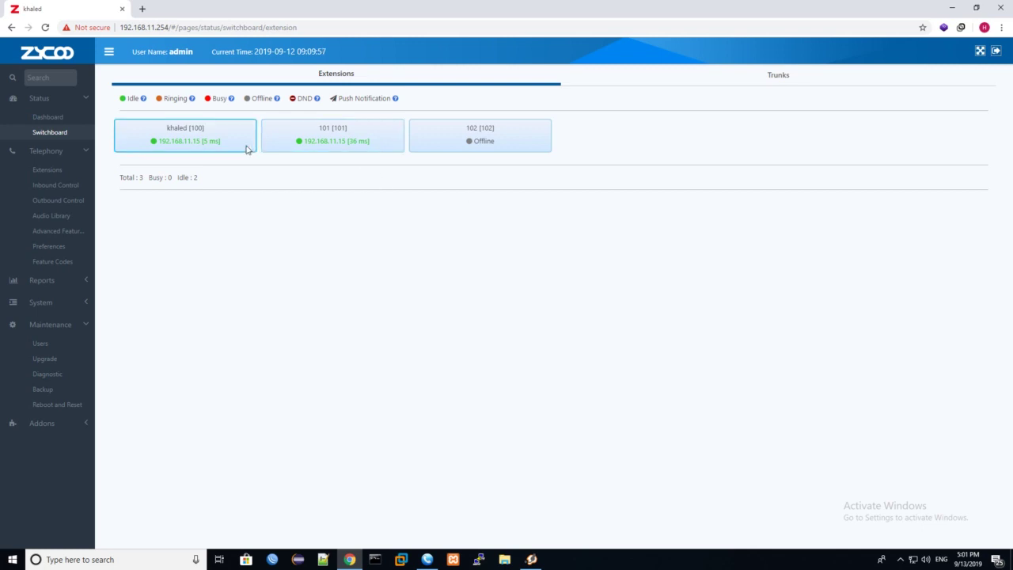
drag(242, 149, 165, 153)
click(163, 152)
drag(199, 140, 216, 142)
drag(370, 142, 346, 143)
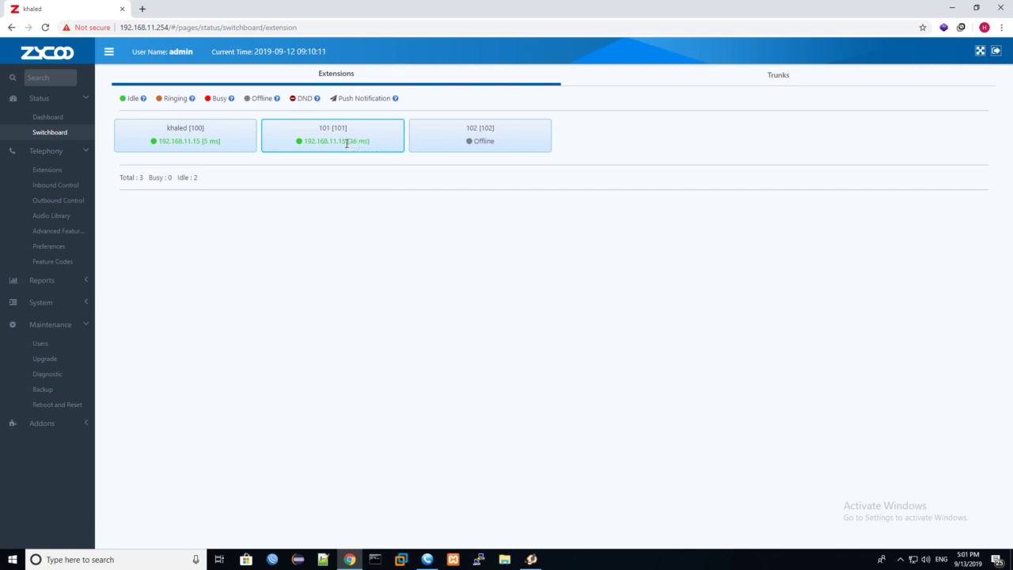
mouse_move(535, 564)
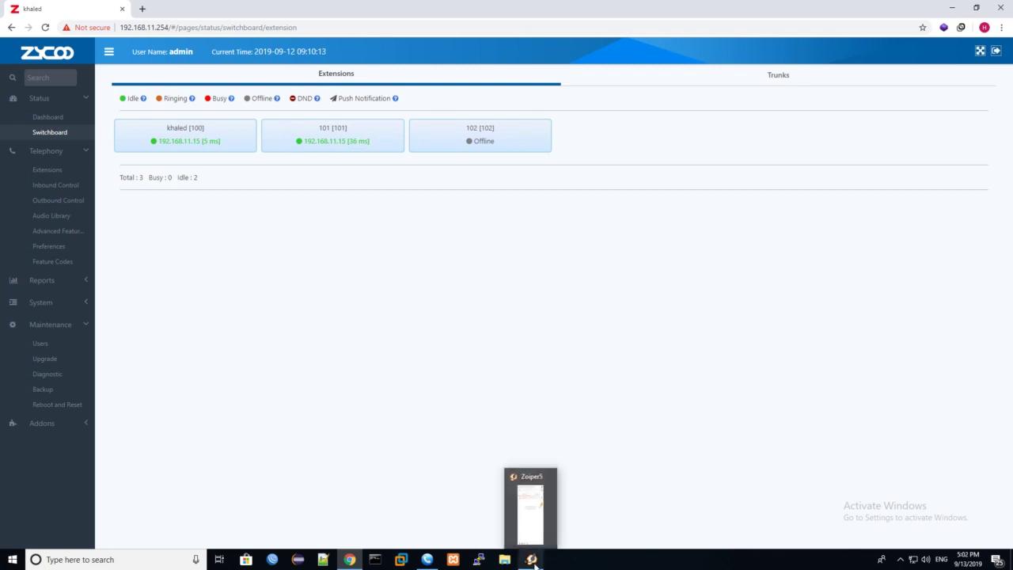
Step: Call extension 101 from MicroSIP on extension 100
click(428, 560)
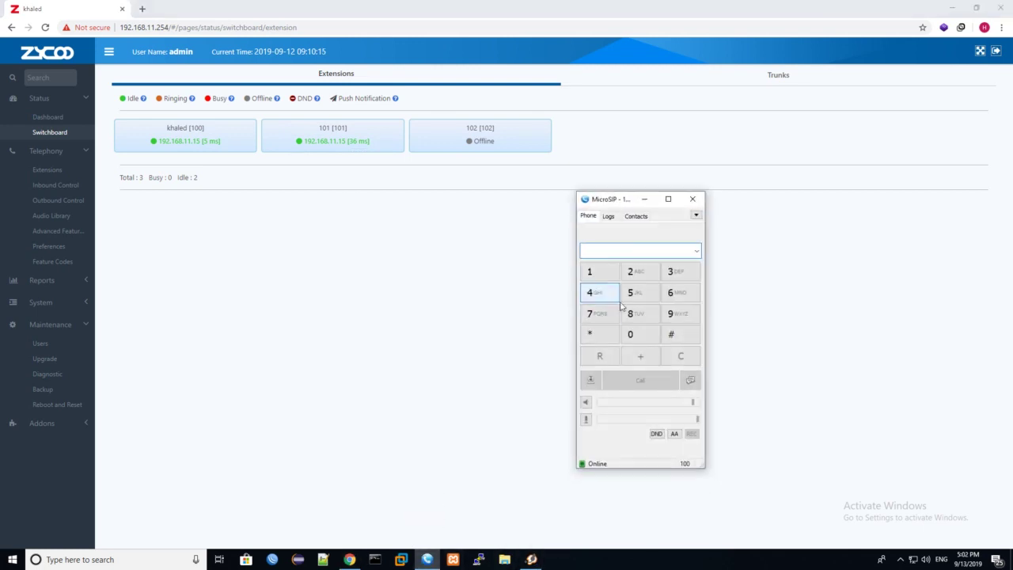
text(101)
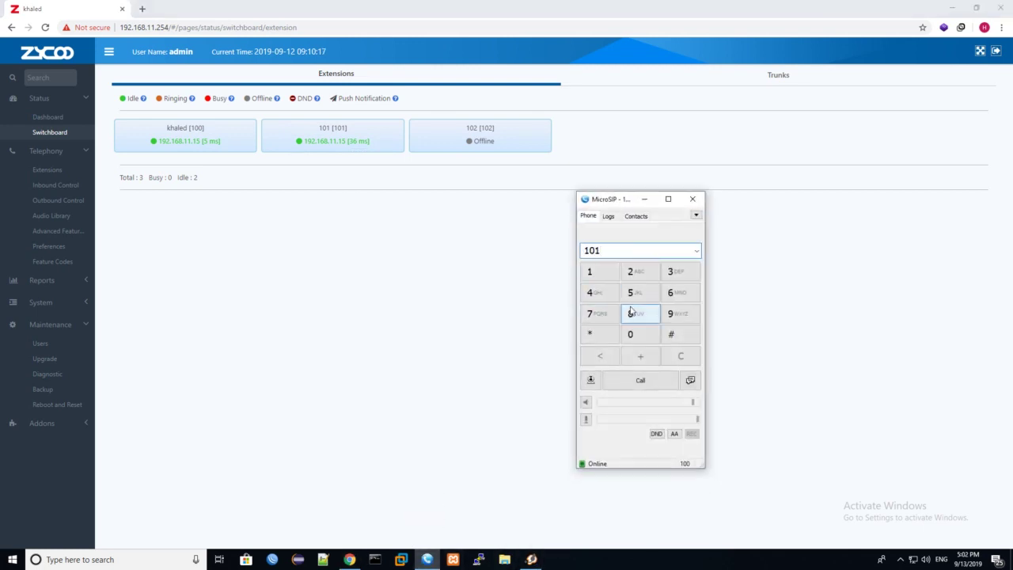
click(641, 380)
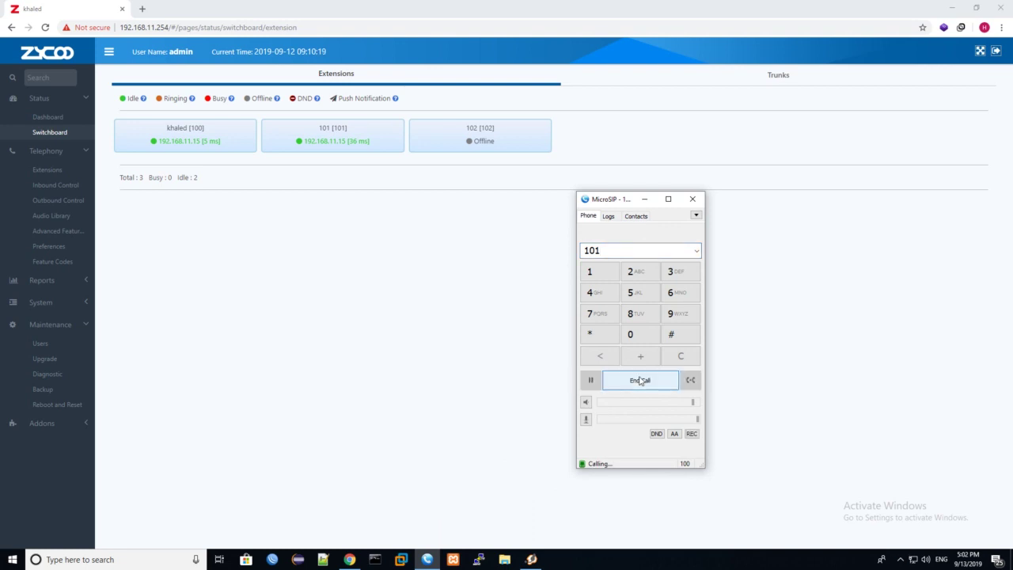
Step: Answer the incoming call from extension 100 in Zoiper, then hang up
click(531, 560)
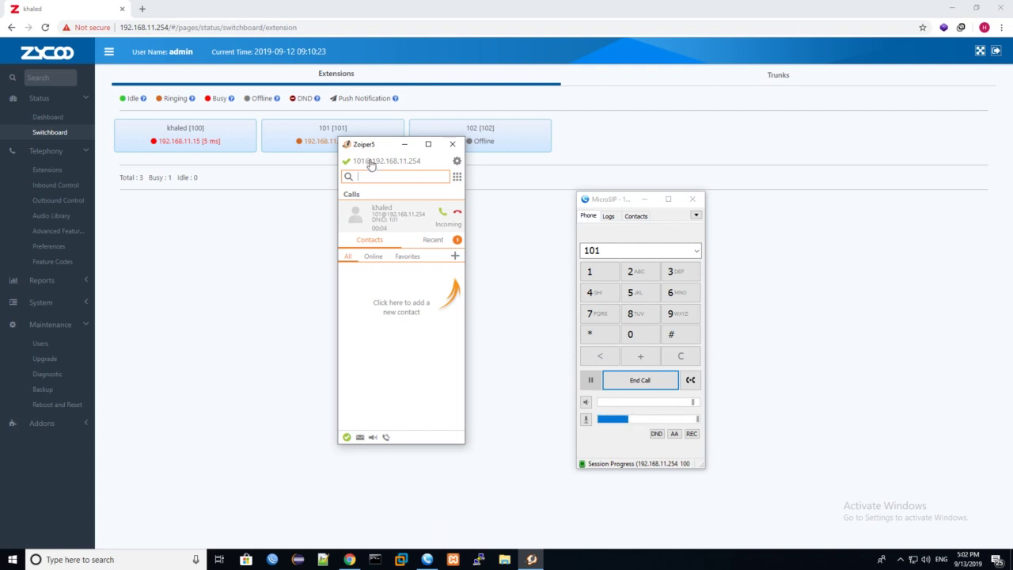
drag(372, 144, 354, 204)
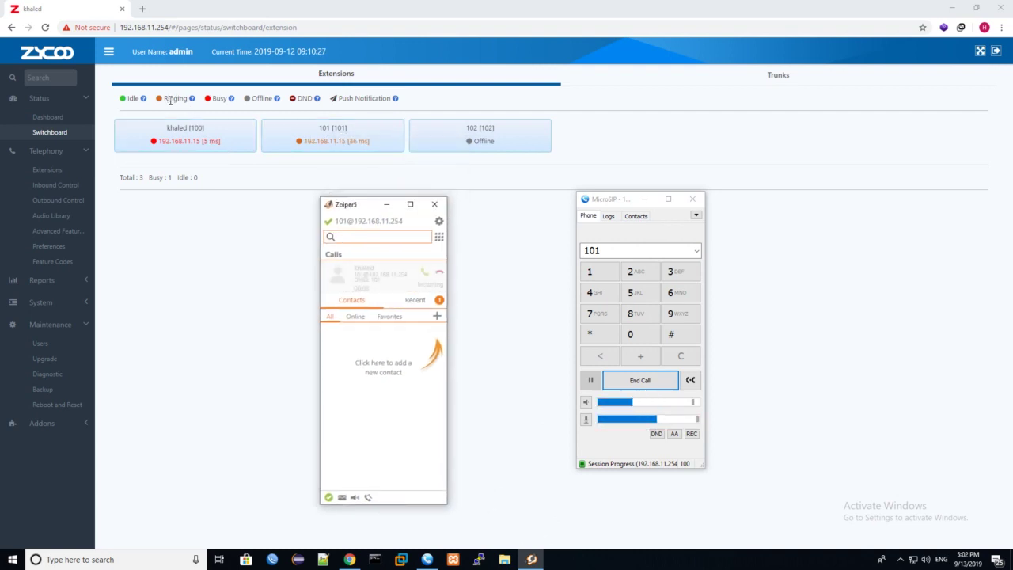
click(425, 276)
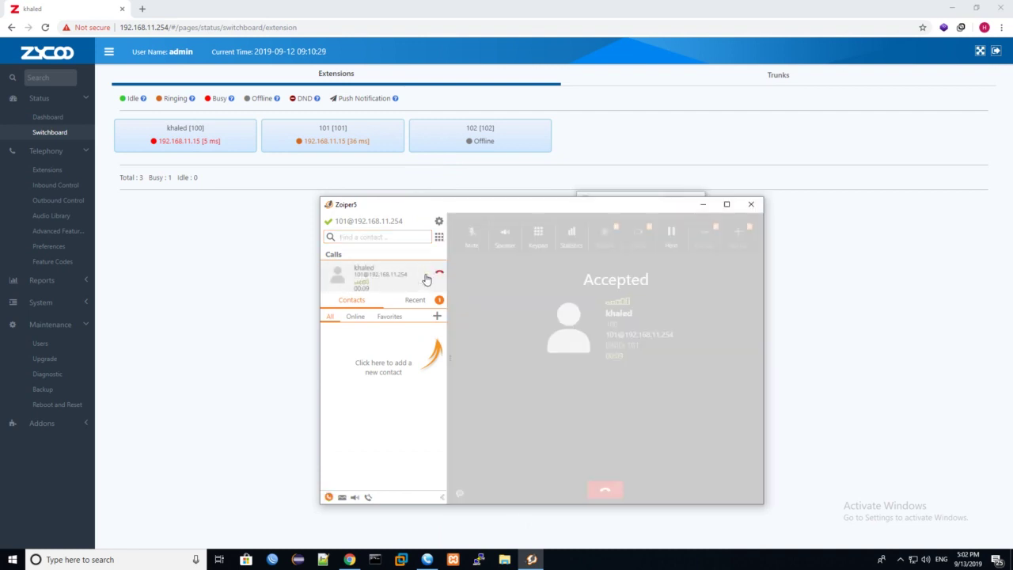
click(604, 492)
click(702, 205)
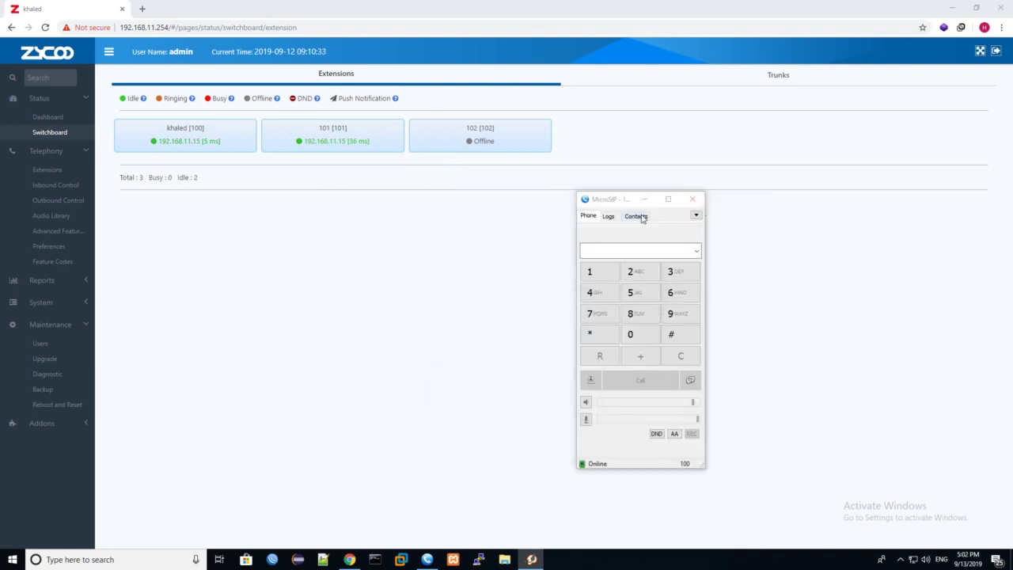
Step: Hide MicroSIP and Zoiper after checking call history, leaving 100 and 101 idle, 102 offline
click(638, 200)
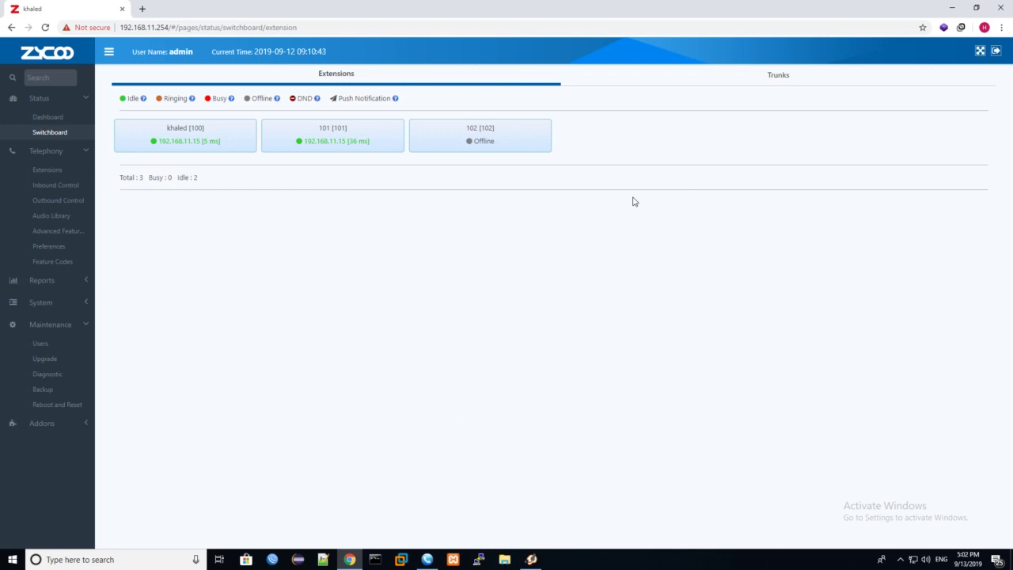
drag(518, 153, 468, 154)
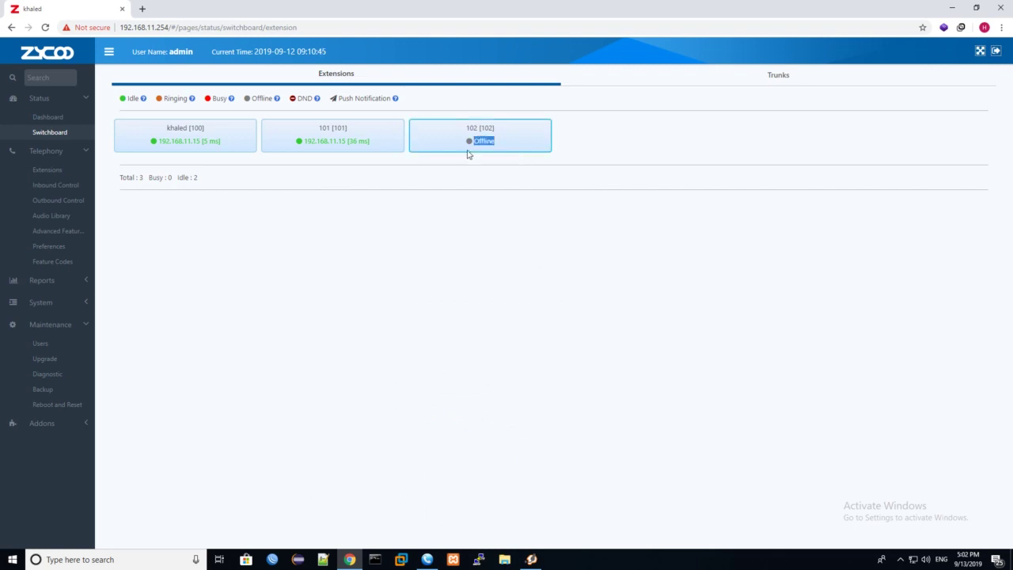
click(532, 559)
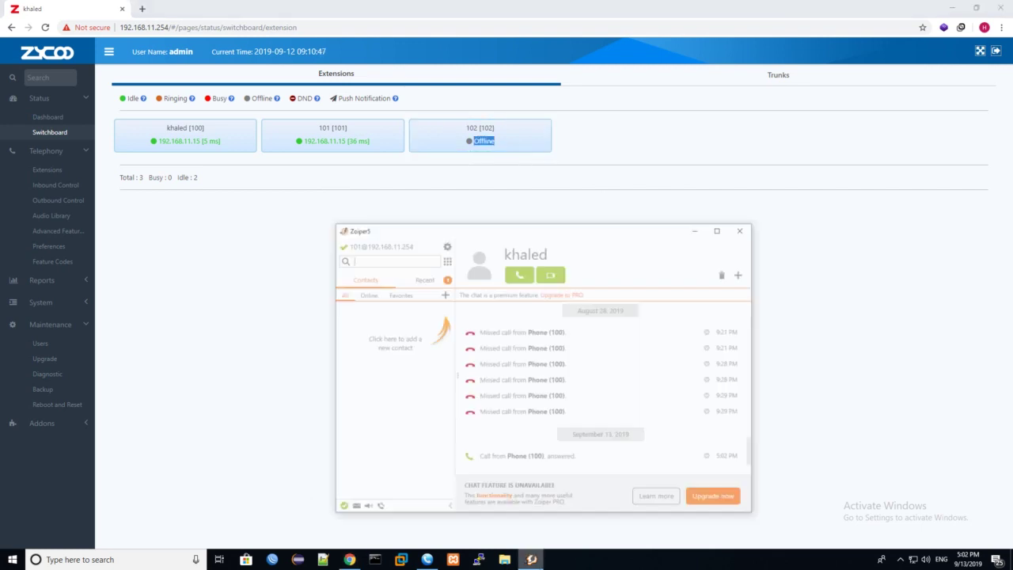
click(531, 560)
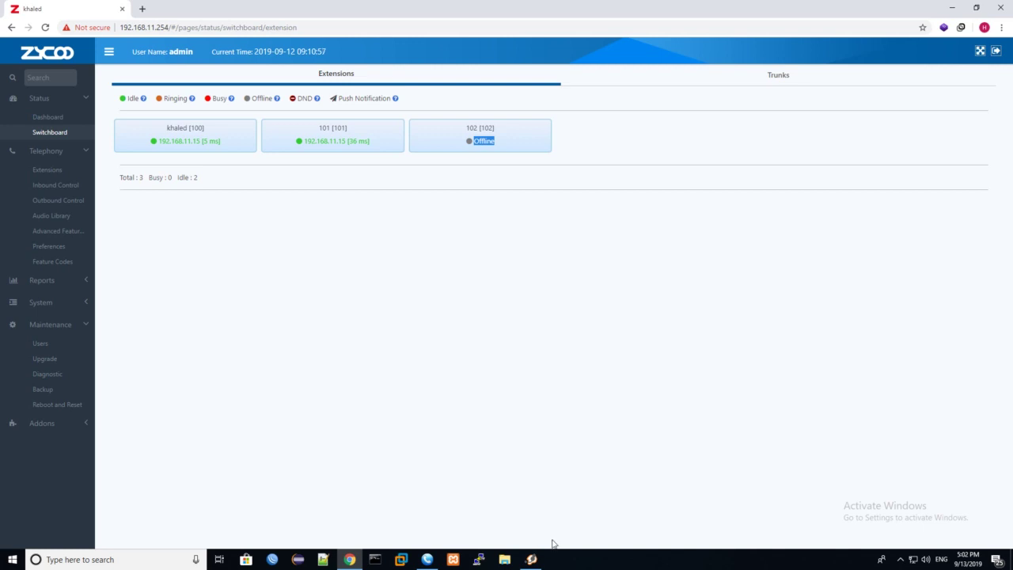
click(449, 355)
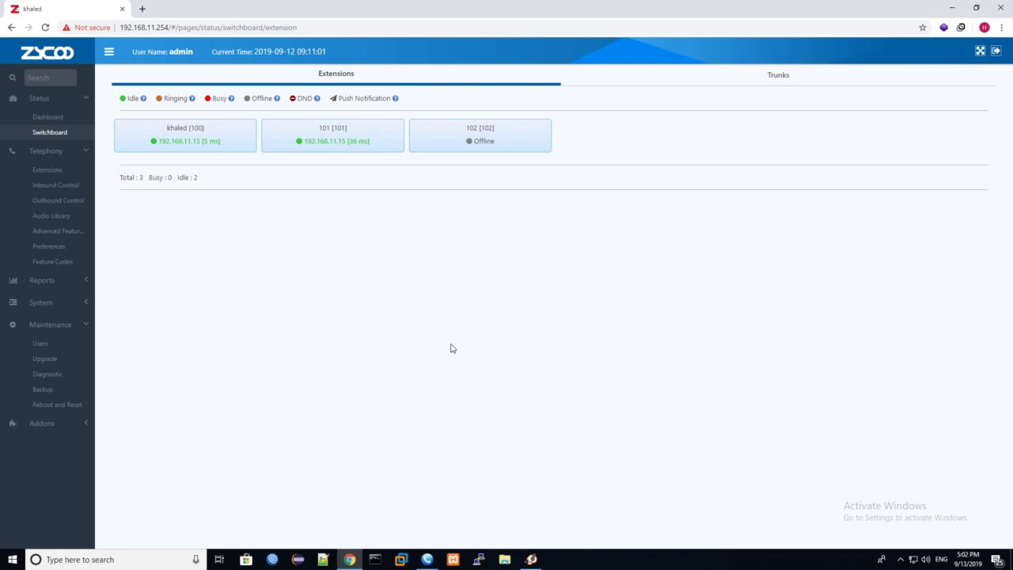